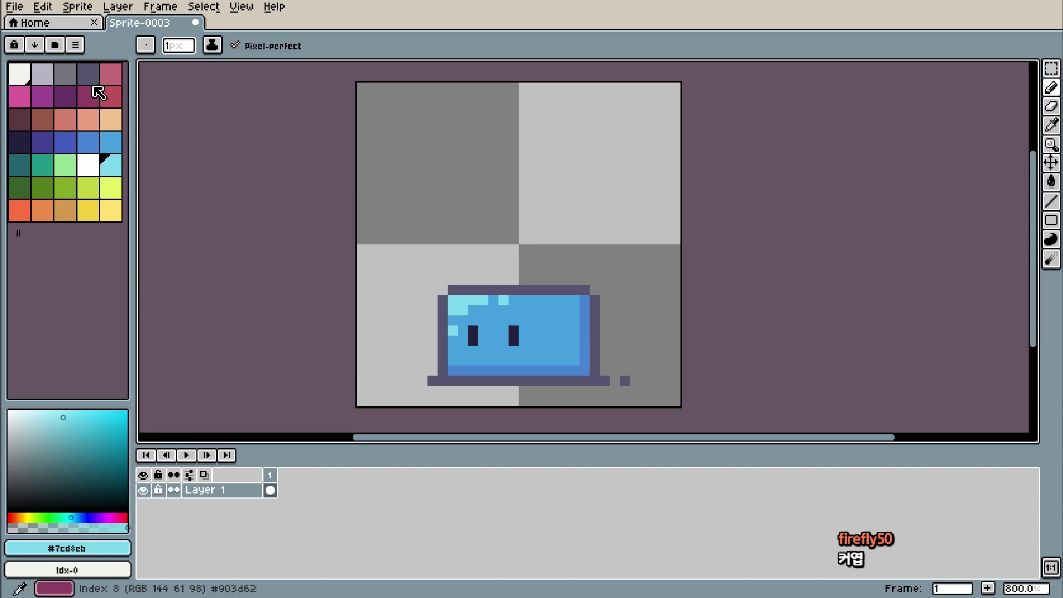
# Step: Pick the dark purple Idx-3 palette colour and select the slime's Layer 1 cel on frame 1
pyautogui.click(92, 78)
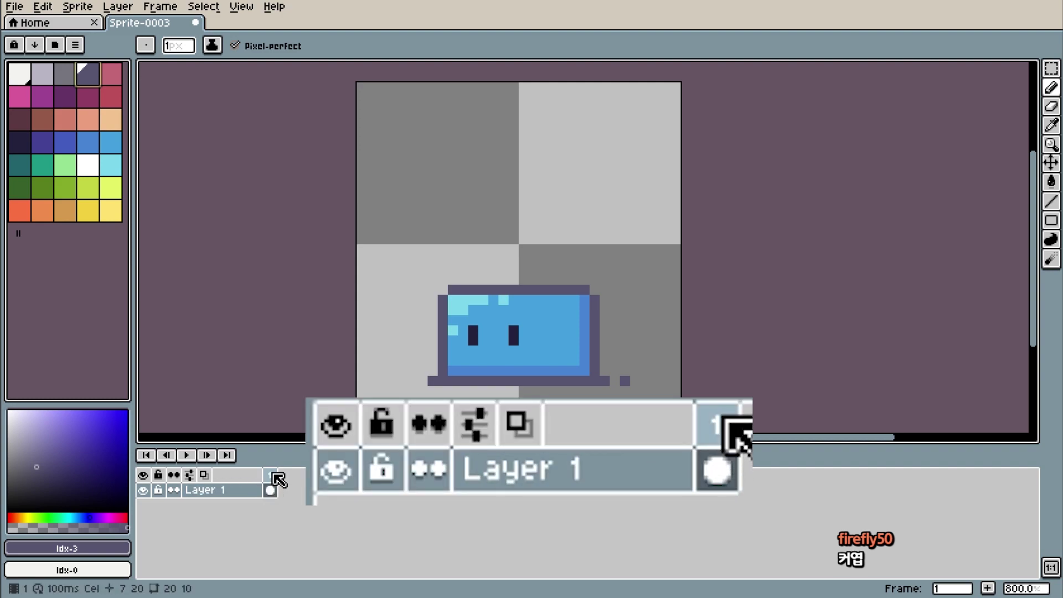
pyautogui.click(270, 491)
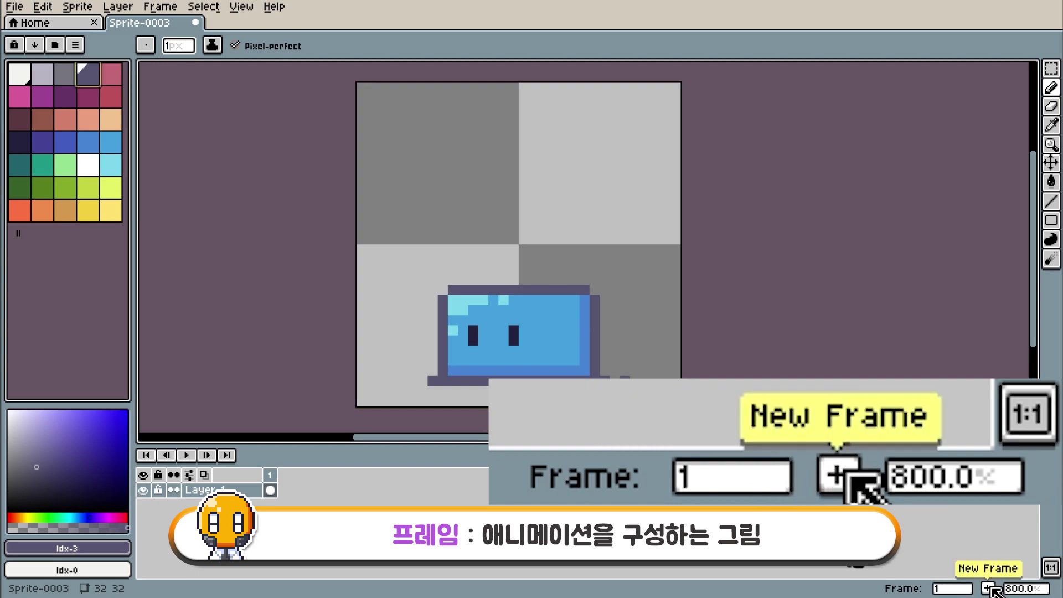
# Step: Add frame 2 with the marquee-selected slime lifted a few pixels higher, then play the bounce
pyautogui.click(992, 589)
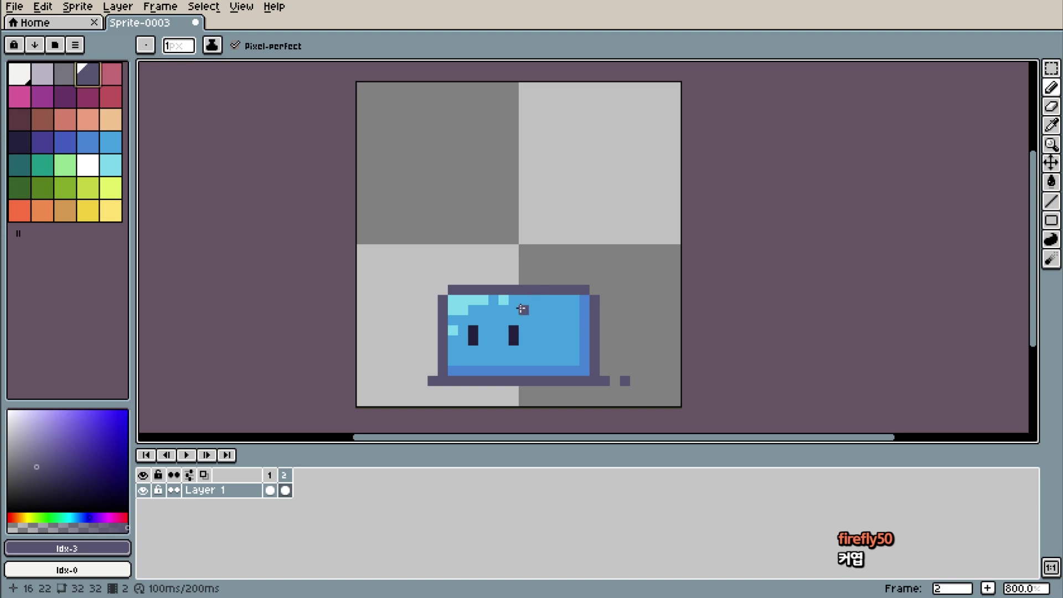
pyautogui.click(1051, 68)
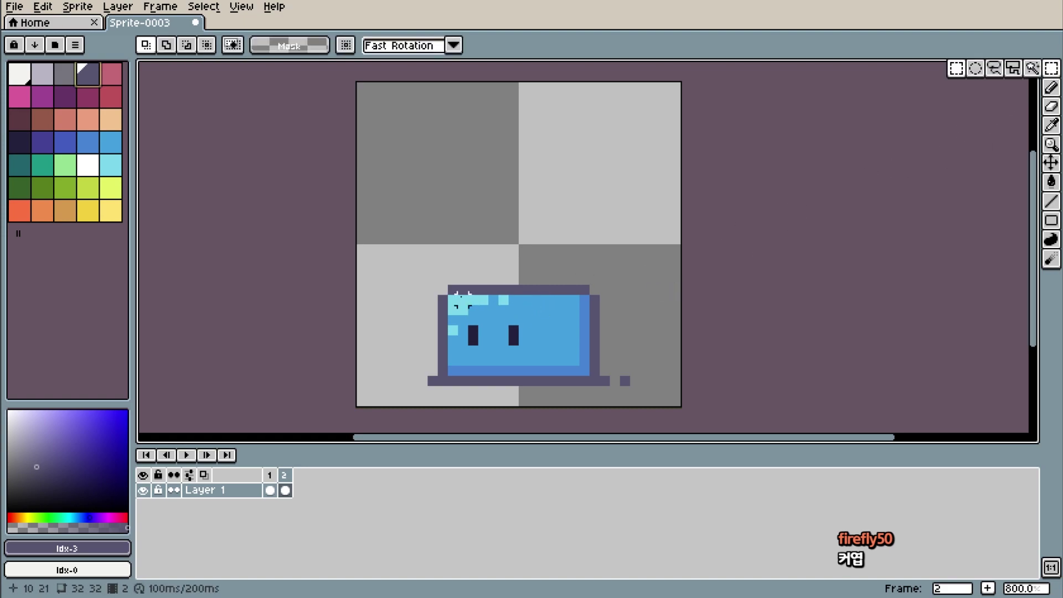
pyautogui.moveTo(377, 245)
pyautogui.mouseDown()
pyautogui.moveTo(598, 350)
pyautogui.moveTo(681, 404)
pyautogui.mouseUp()
pyautogui.moveTo(577, 344); pyautogui.dragTo(576, 304)
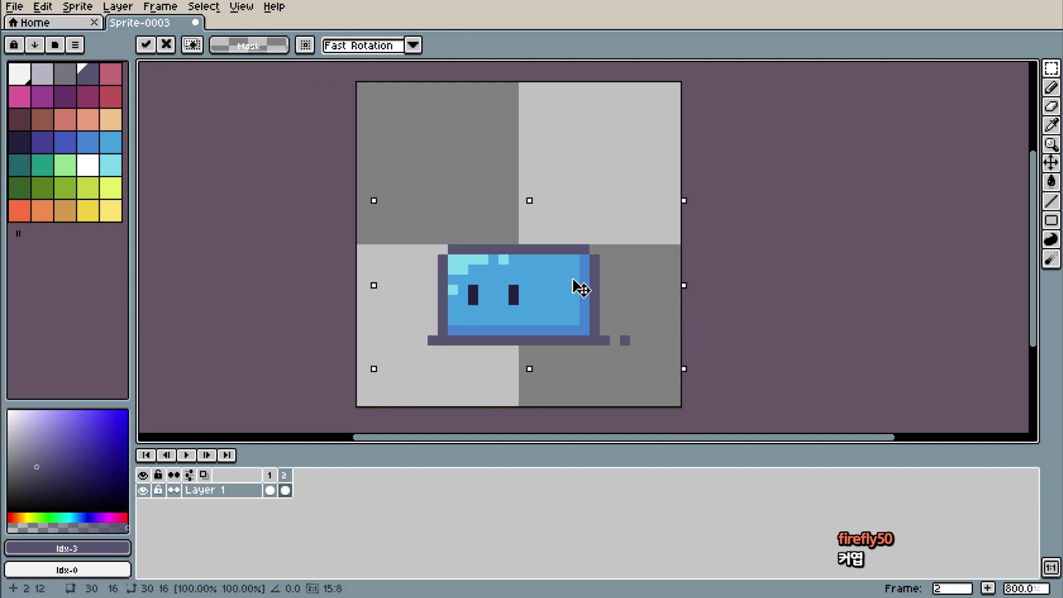
pyautogui.click(756, 310)
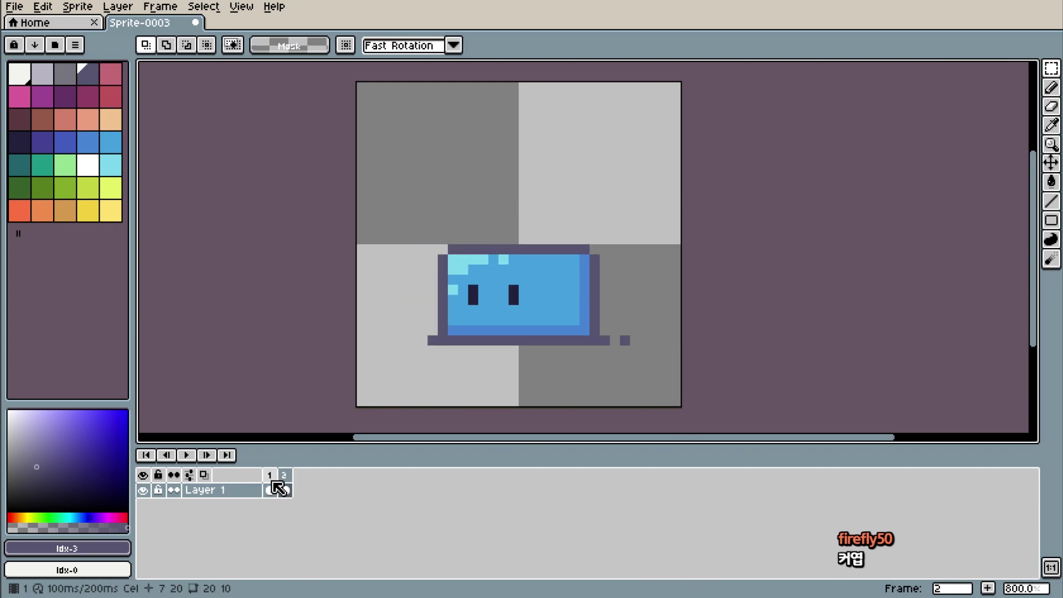
pyautogui.click(272, 477)
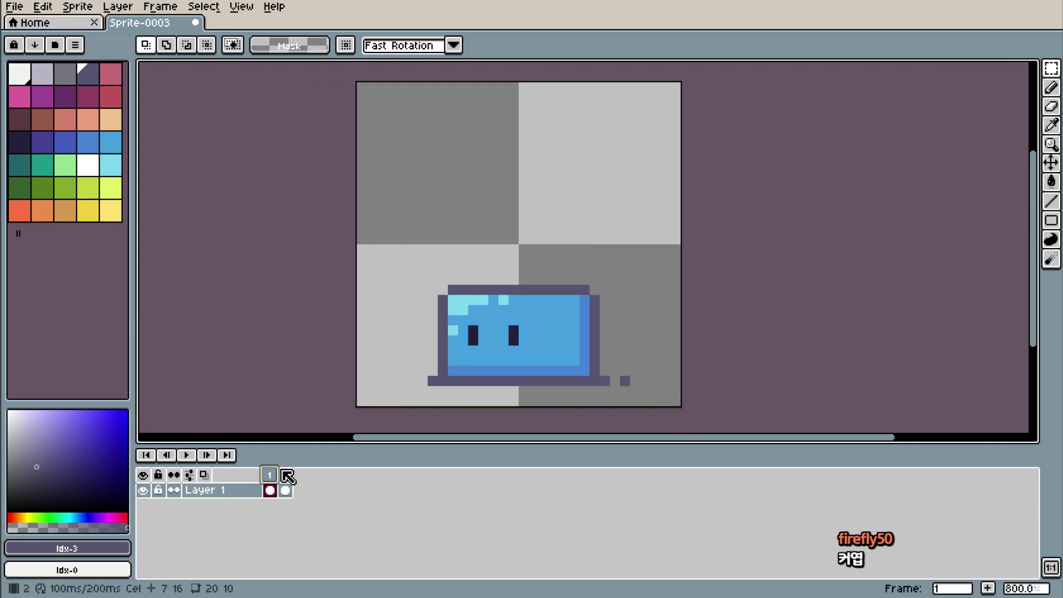
# Step: Preview the two-frame bounce, stop playback, and go to frame 2
pyautogui.click(187, 456)
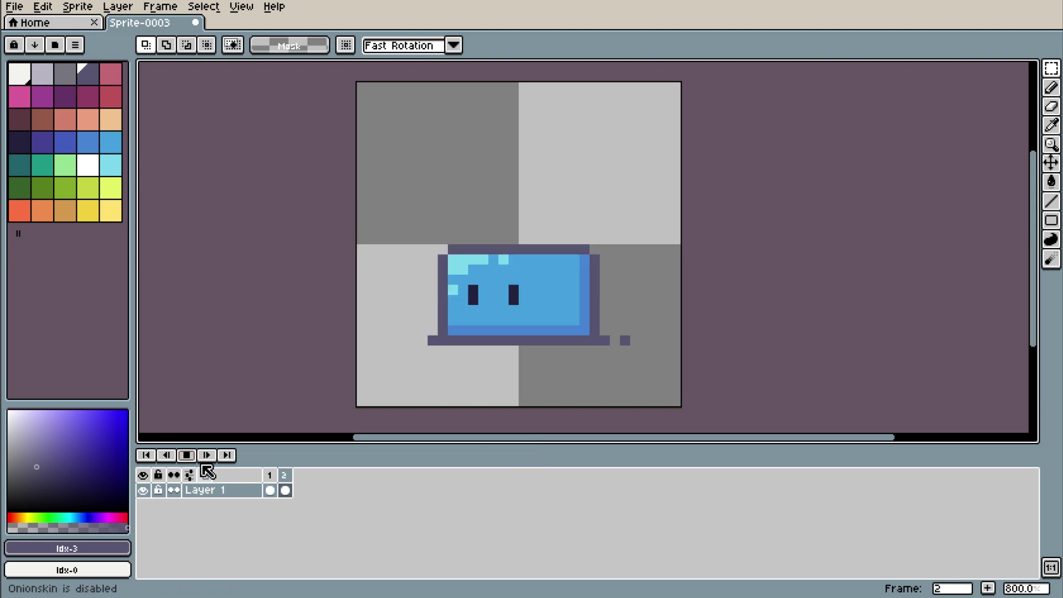
pyautogui.click(186, 454)
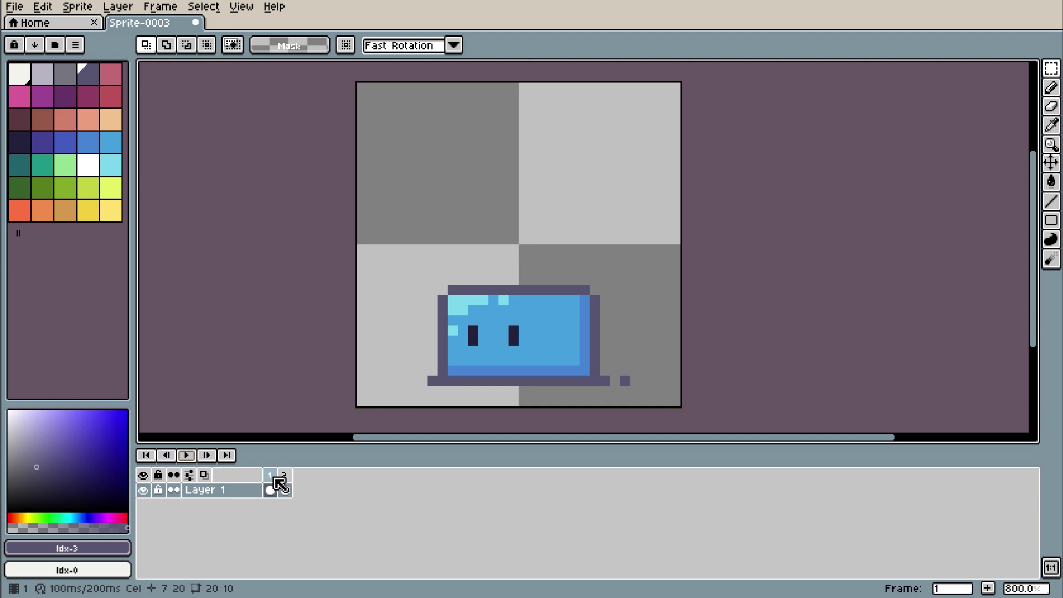
pyautogui.click(285, 481)
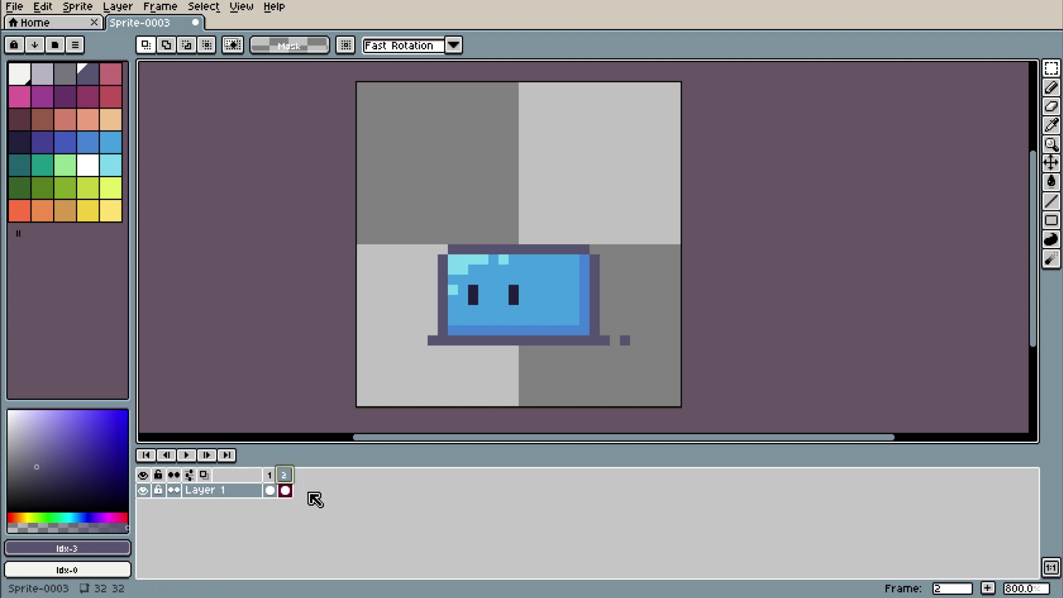
# Step: Add extra frames after frame 2 with Alt+N, then undo them back to two frames
pyautogui.hotkey('alt', 'n')
pyautogui.hotkey('alt', 'n')
pyautogui.hotkey('alt', 'n')
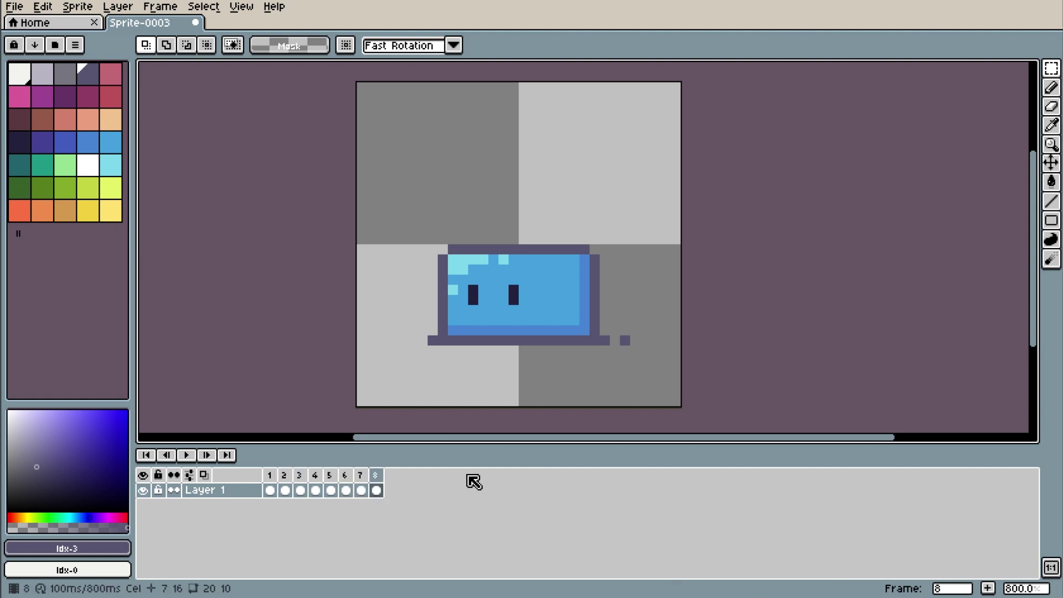
pyautogui.hotkey('ctrl', 'z')
pyautogui.hotkey('ctrl', 'z')
pyautogui.hotkey('ctrl', 'z')
pyautogui.hotkey('ctrl', 'z')
pyautogui.hotkey('ctrl', 'z')
pyautogui.hotkey('ctrl', 'z')
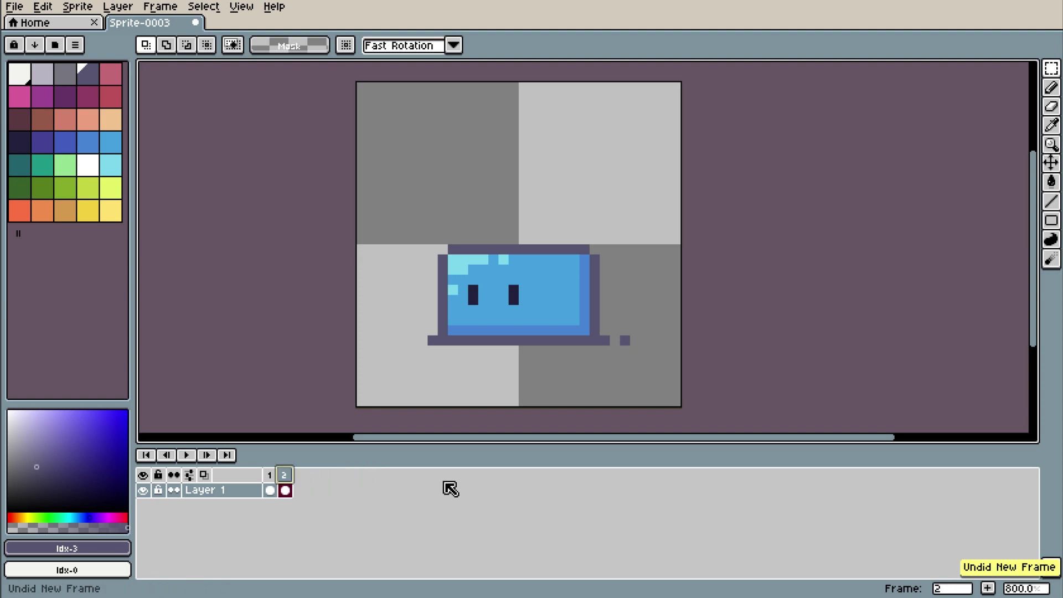
pyautogui.hotkey('ctrl', 'z')
pyautogui.hotkey('ctrl', 'z')
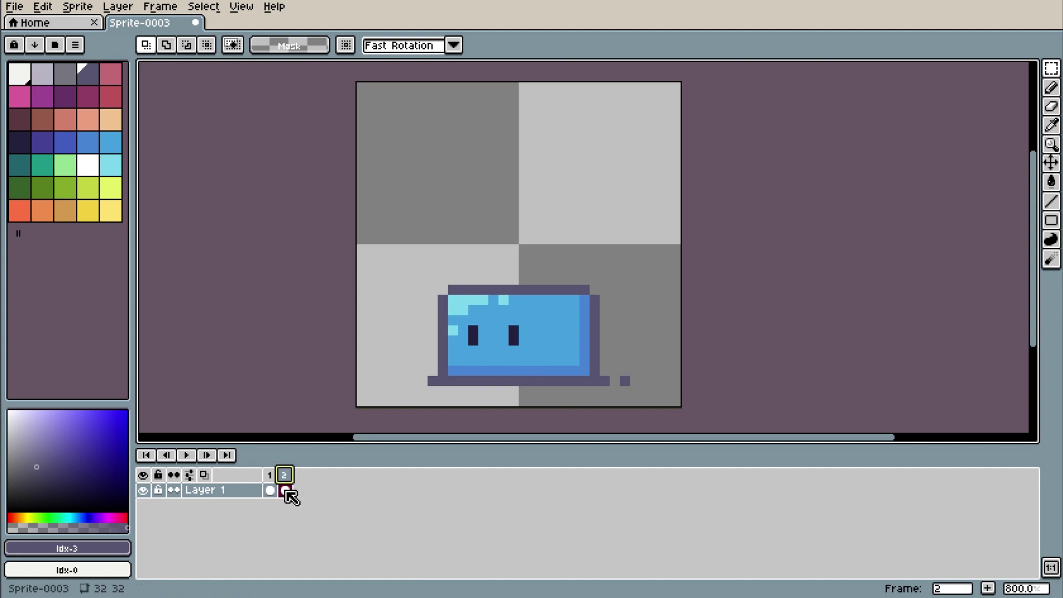
# Step: Adjust the slime's height on frame 2, then add frame 3 with the slime body stretched upward
pyautogui.hotkey('ctrl', 'y')
pyautogui.hotkey('ctrl', 'y')
pyautogui.hotkey('ctrl', 'y')
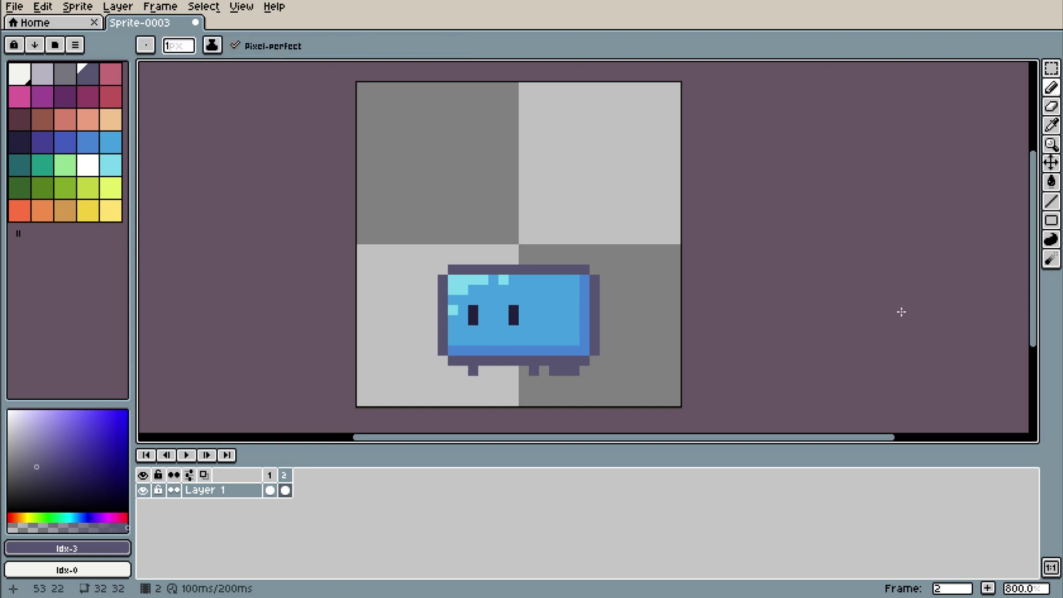
pyautogui.hotkey('ctrl', 'y')
pyautogui.hotkey('ctrl', 'y')
pyautogui.hotkey('ctrl', 'y')
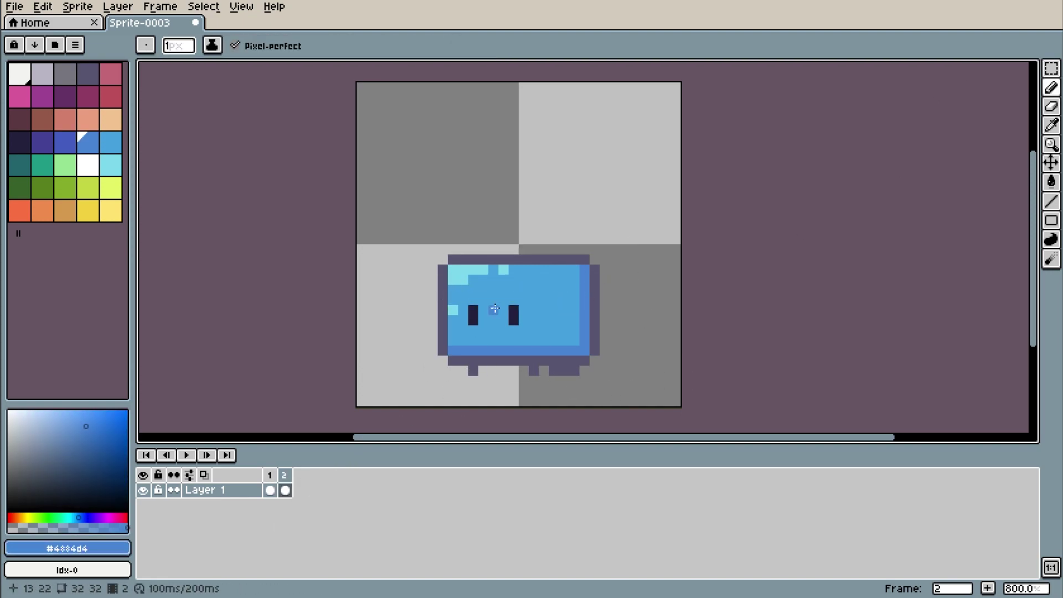
pyautogui.hotkey('ctrl', 'z')
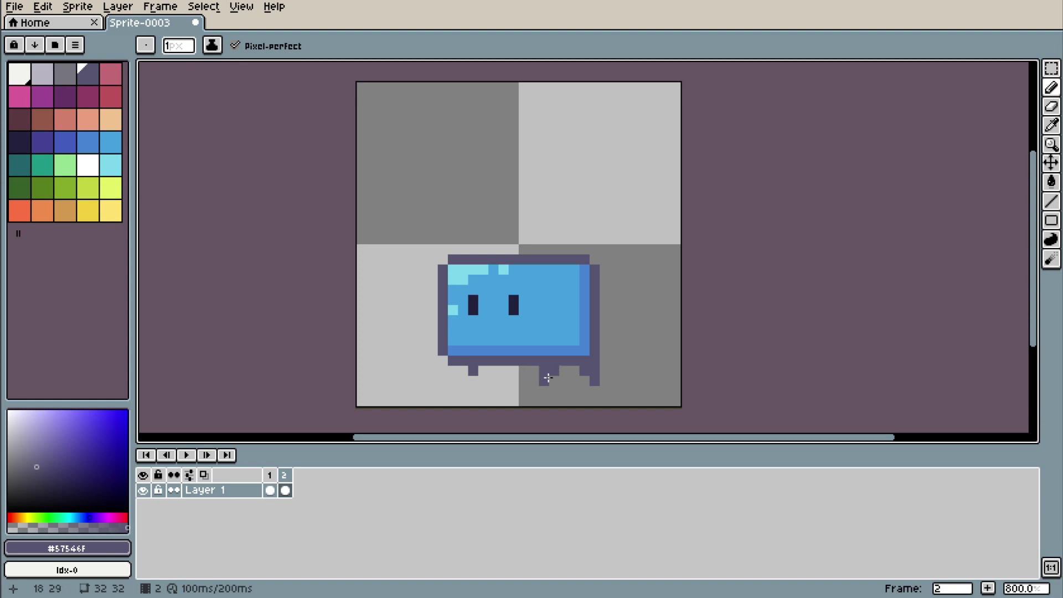
pyautogui.click(979, 588)
pyautogui.moveTo(570, 315); pyautogui.dragTo(569, 253)
pyautogui.moveTo(427, 277); pyautogui.dragTo(658, 349)
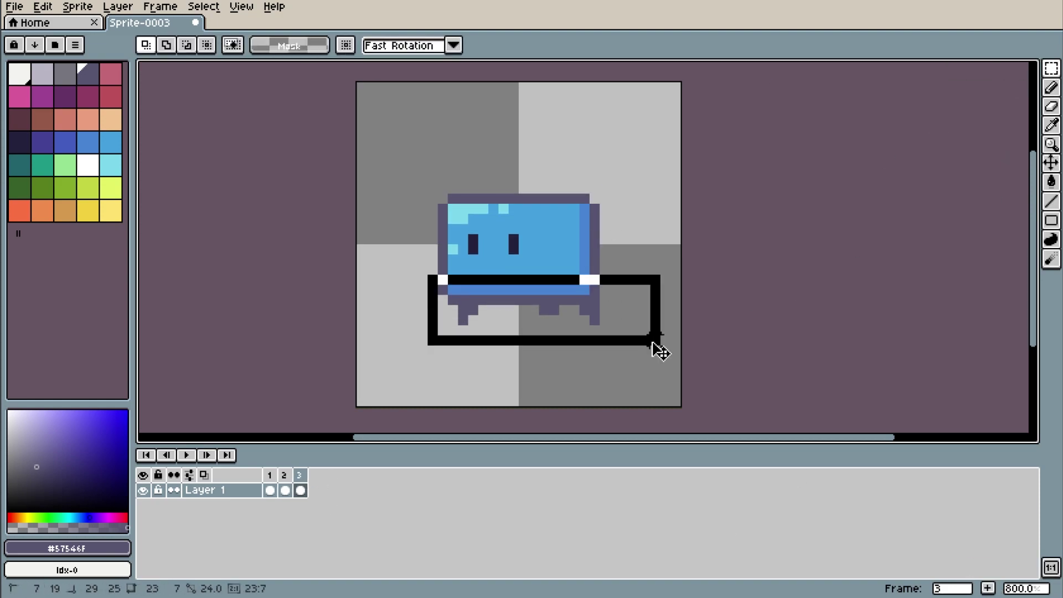
# Step: Draw drip pixels below the legs and add a frame with the slime raised near the canvas top
pyautogui.keyDown('alt'); pyautogui.click(526, 310); pyautogui.keyUp('alt')
pyautogui.click(594, 350)
pyautogui.click(463, 361)
pyautogui.hotkey('alt', 'n')
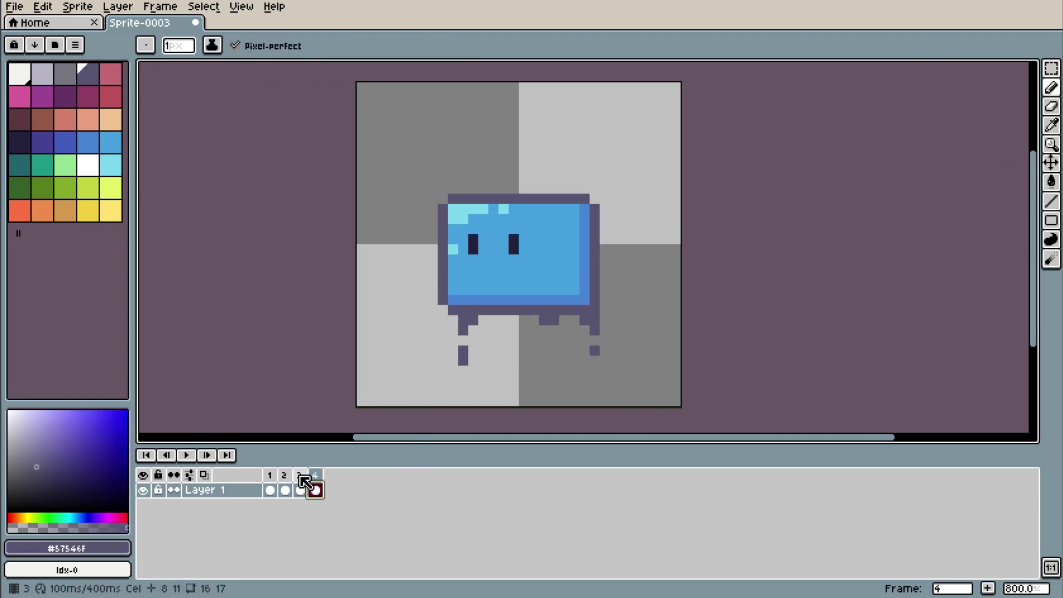
pyautogui.click(1051, 163)
pyautogui.moveTo(518, 249); pyautogui.dragTo(518, 178)
# Step: Add a fifth frame, preview the animation so far, and add a sixth frame
pyautogui.hotkey('alt', 'n')
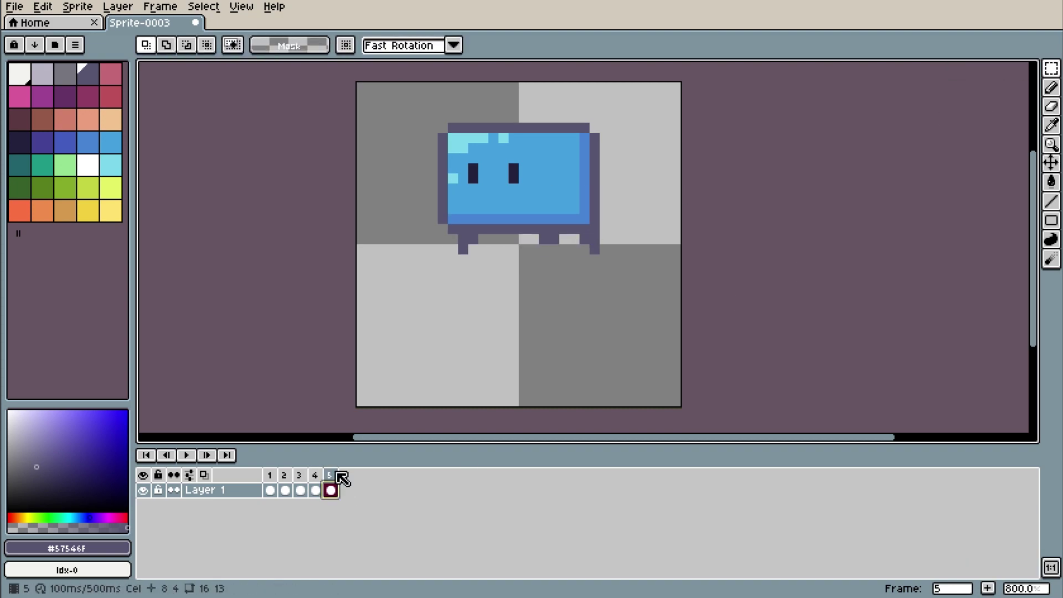
pyautogui.click(331, 491)
pyautogui.press('Return')
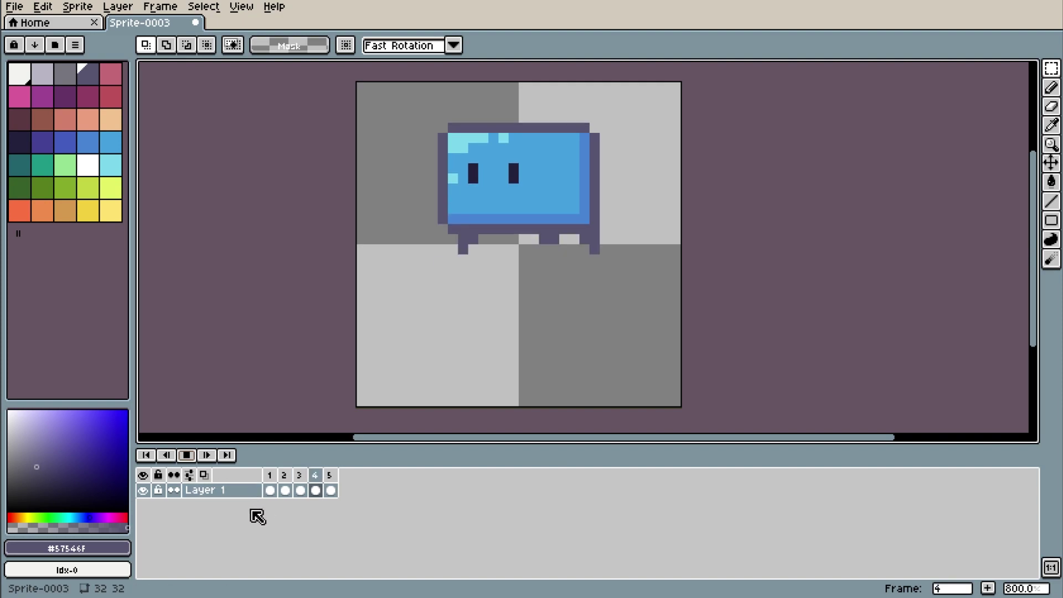
pyautogui.click(189, 455)
pyautogui.hotkey('alt', 'n')
pyautogui.press('b')
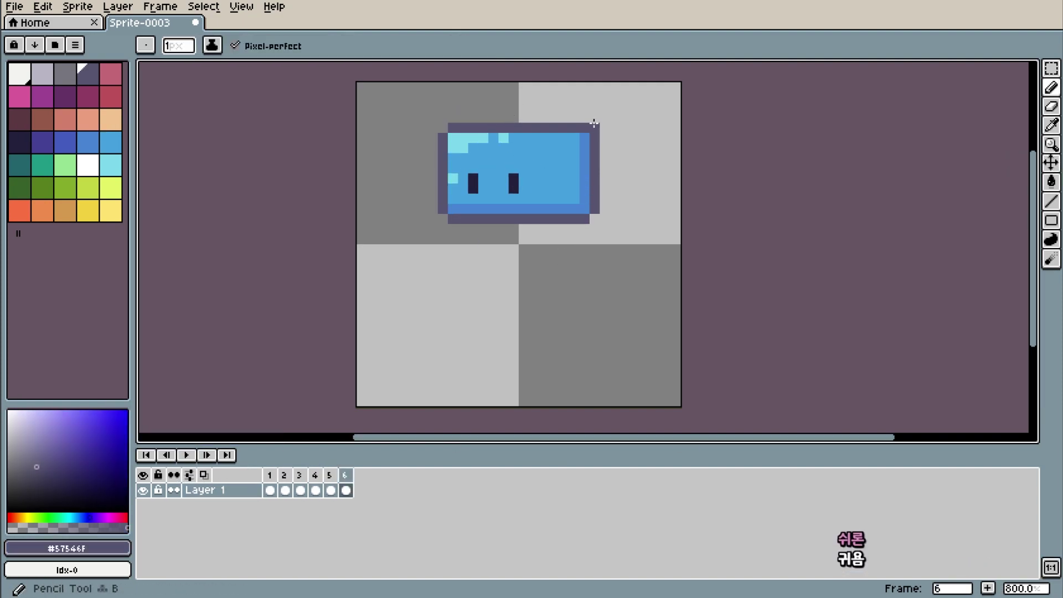
# Step: Add another frame with stretched ears drawn on the slime's top
pyautogui.hotkey('alt', 'n')
pyautogui.moveTo(570, 204); pyautogui.dragTo(570, 237)
pyautogui.click(472, 147)
# Step: Move the slime back to the ground on the last frame, with splash pixels and closed slit eyes
pyautogui.hotkey('alt', 'n')
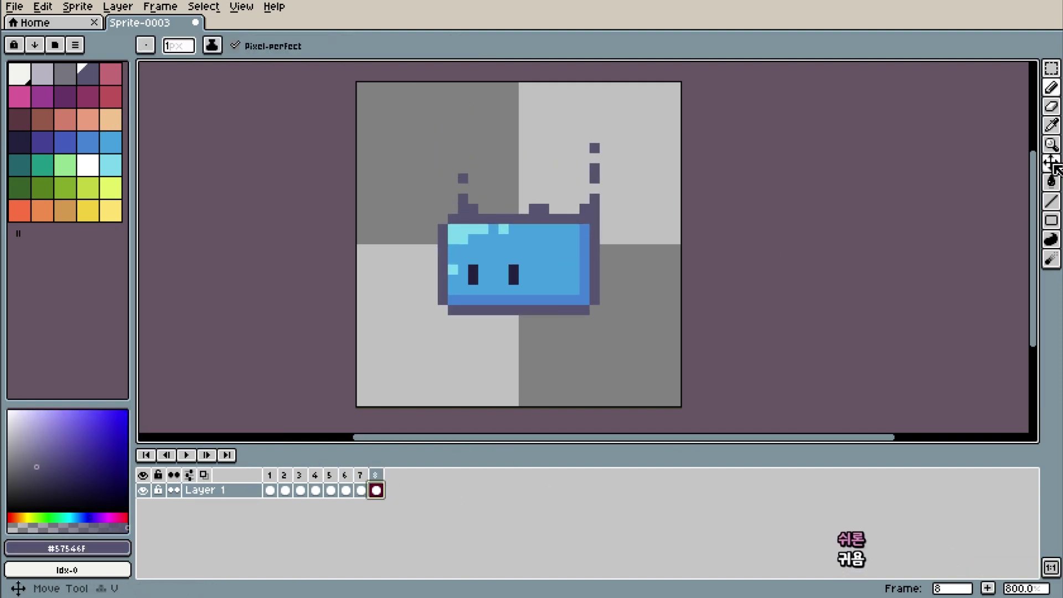
pyautogui.moveTo(511, 313); pyautogui.dragTo(511, 390)
pyautogui.press('b')
pyautogui.moveTo(397, 381); pyautogui.dragTo(661, 381)
pyautogui.press('e')
pyautogui.moveTo(595, 219); pyautogui.dragTo(463, 272)
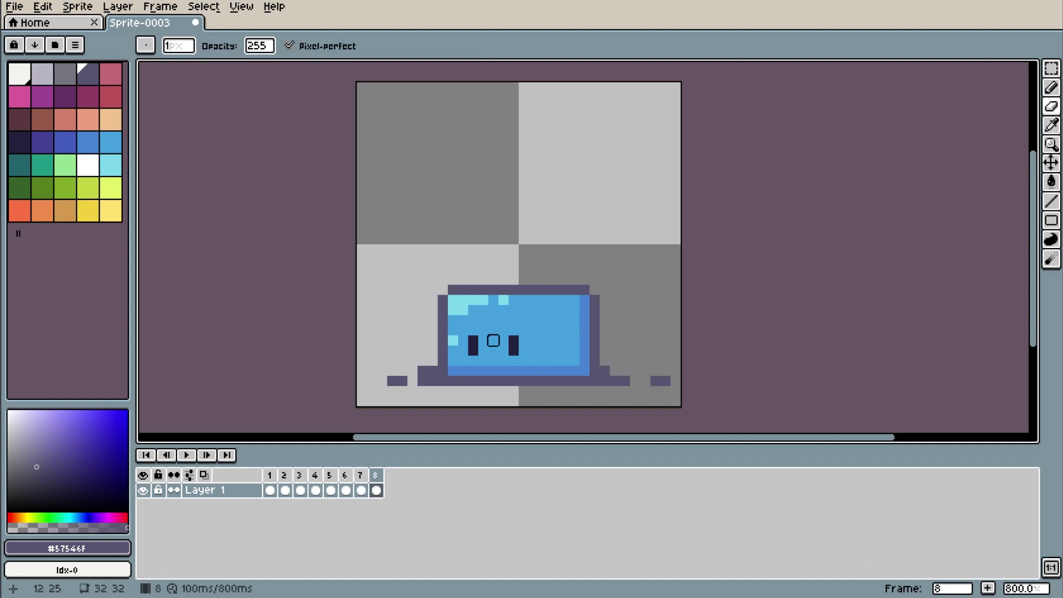
pyautogui.press('b')
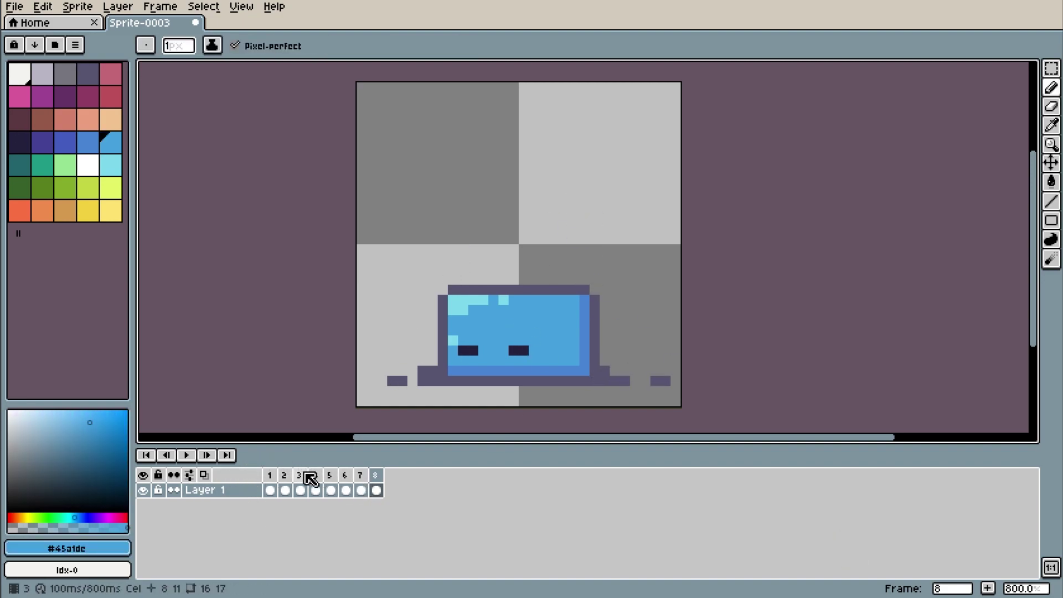
# Step: Preview the eight-frame slime animation from frame 1, stop it, and add a ninth frame
pyautogui.click(269, 490)
pyautogui.click(188, 454)
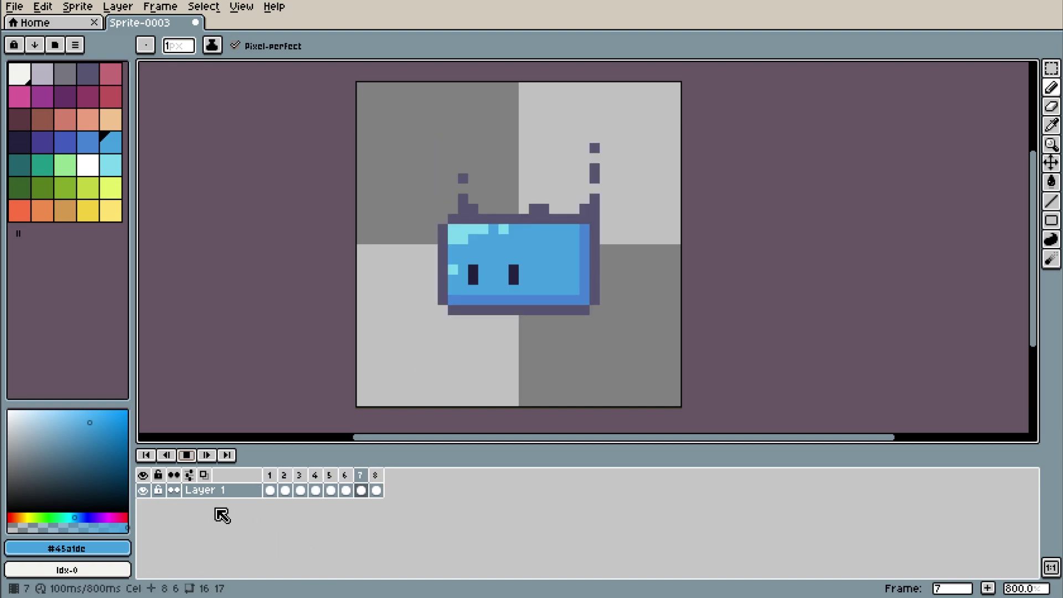
pyautogui.click(189, 460)
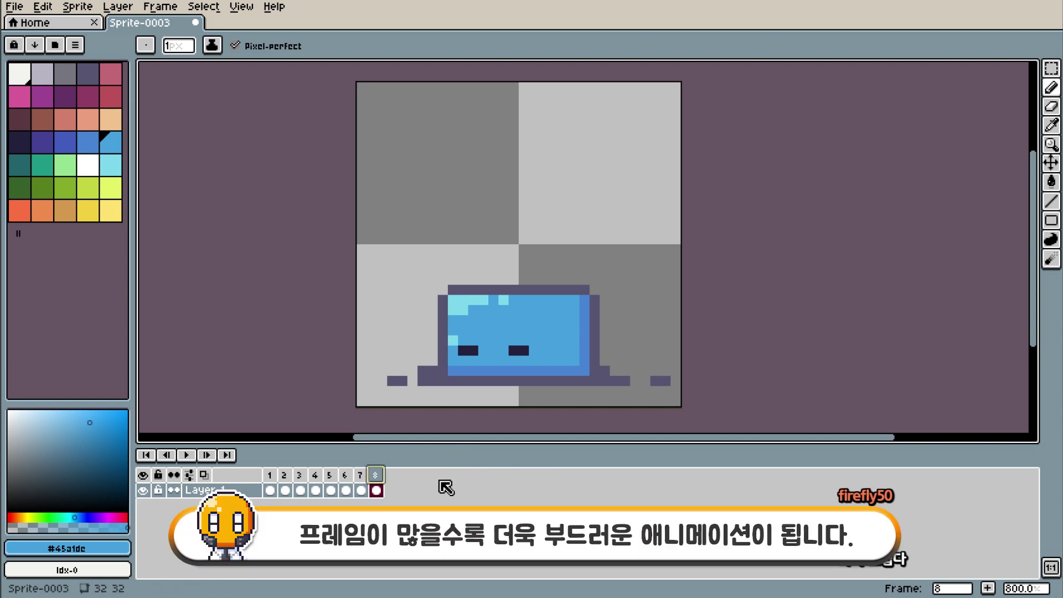
pyautogui.click(990, 590)
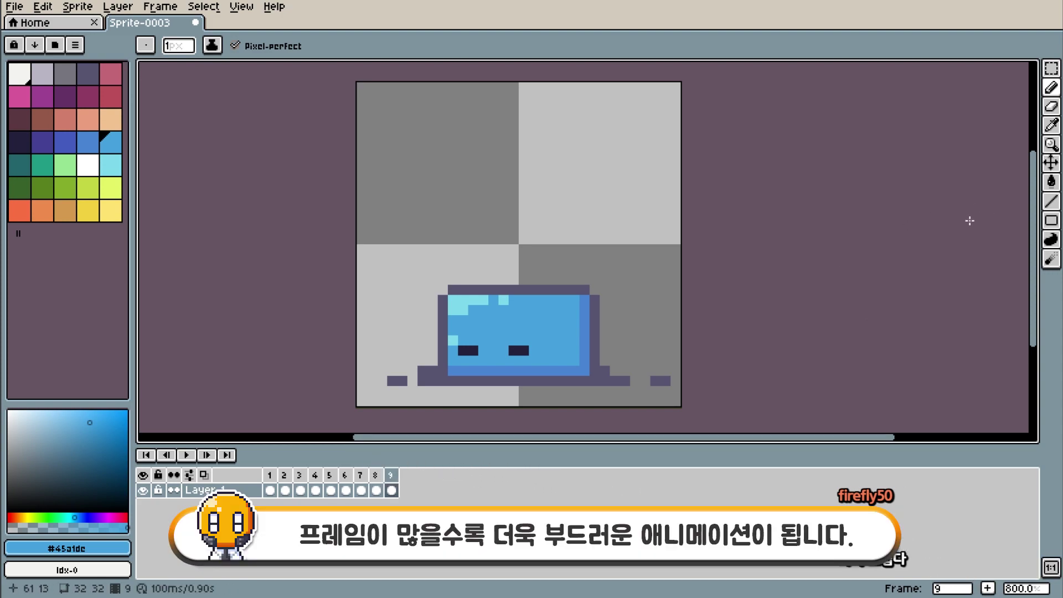
# Step: Marquee-select a strip across the top of the slime on frame 9, then drop the selection
pyautogui.click(1053, 75)
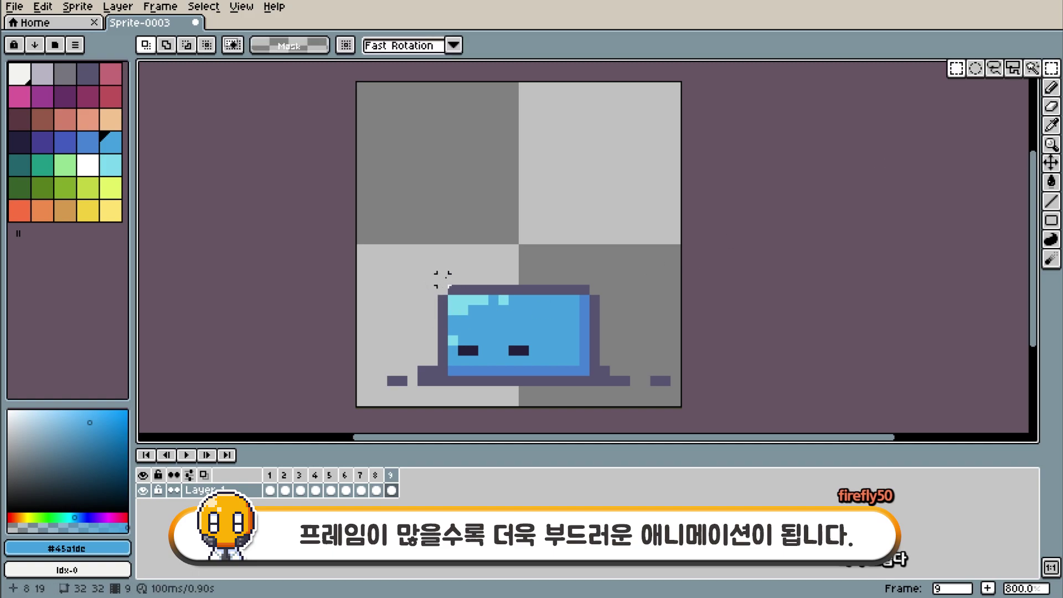
pyautogui.moveTo(398, 254); pyautogui.dragTo(641, 335)
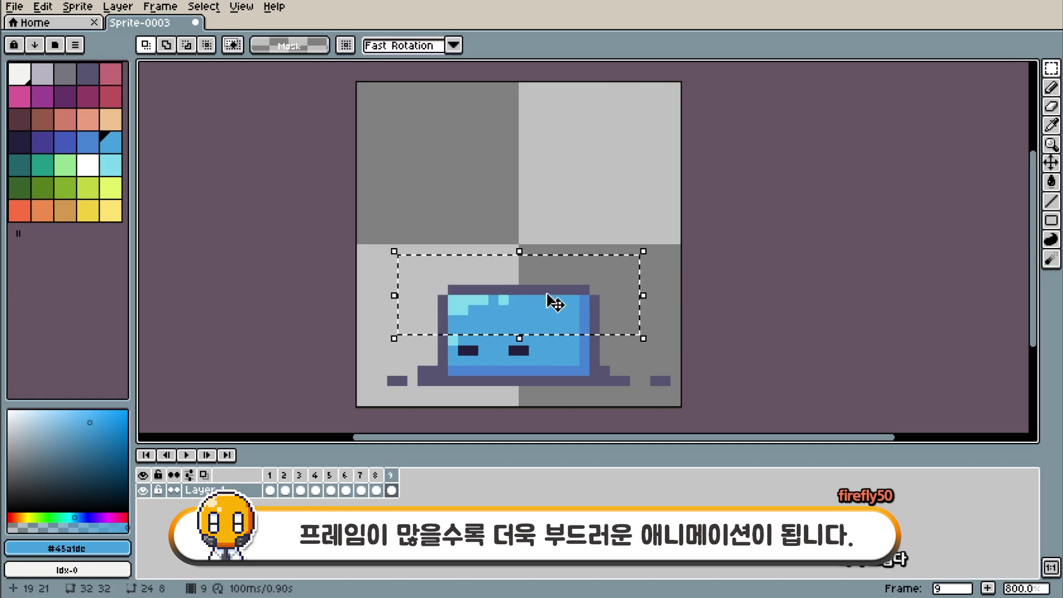
pyautogui.click(653, 209)
pyautogui.moveTo(409, 266)
pyautogui.mouseDown()
pyautogui.moveTo(624, 321)
pyautogui.moveTo(632, 332)
pyautogui.mouseUp()
pyautogui.click(570, 299)
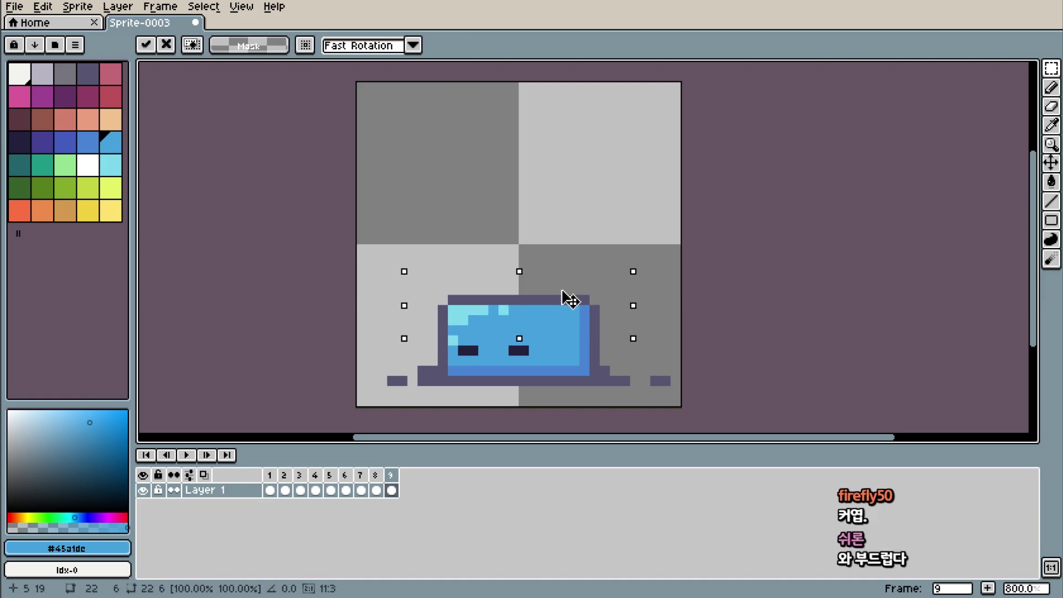
pyautogui.click(756, 339)
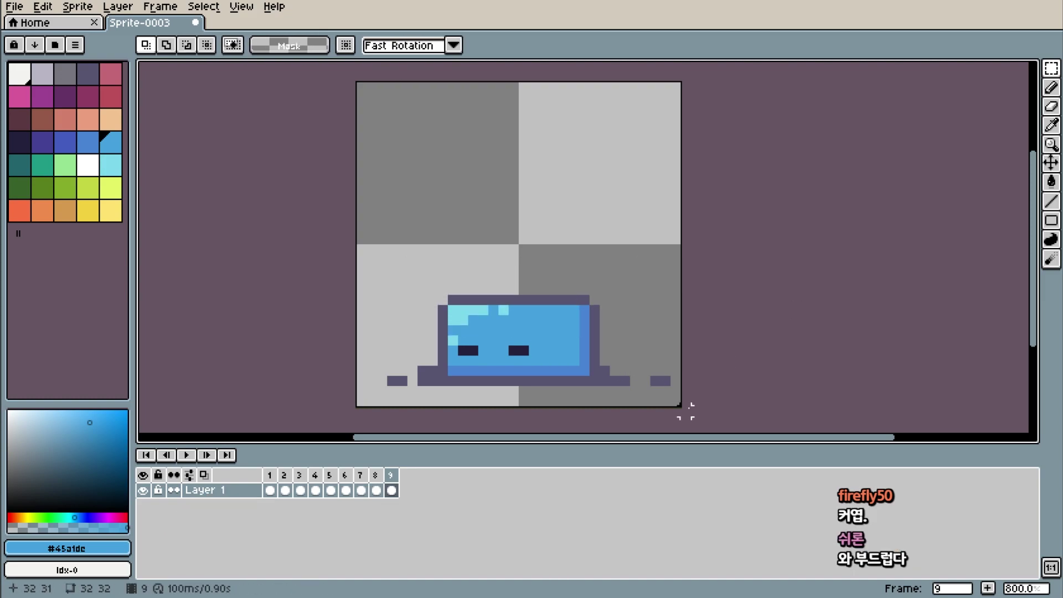
# Step: Retouch the slime's base with a sampled darker blue pixel and outline-coloured edge pixels
pyautogui.press('i')
pyautogui.click(585, 361)
pyautogui.press('b')
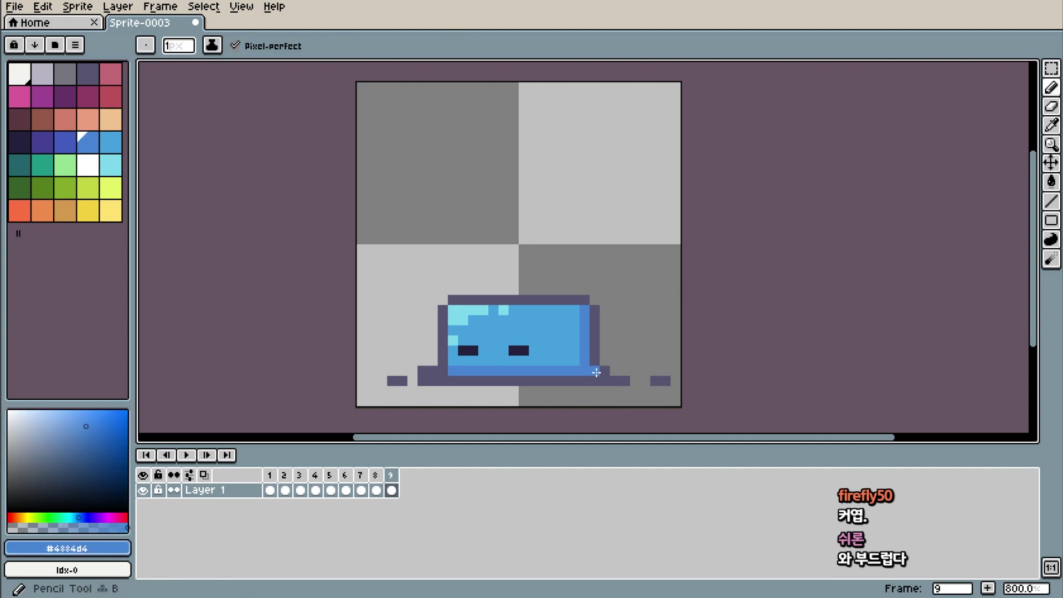
pyautogui.click(596, 372)
pyautogui.press('i')
pyautogui.click(443, 353)
pyautogui.press('b')
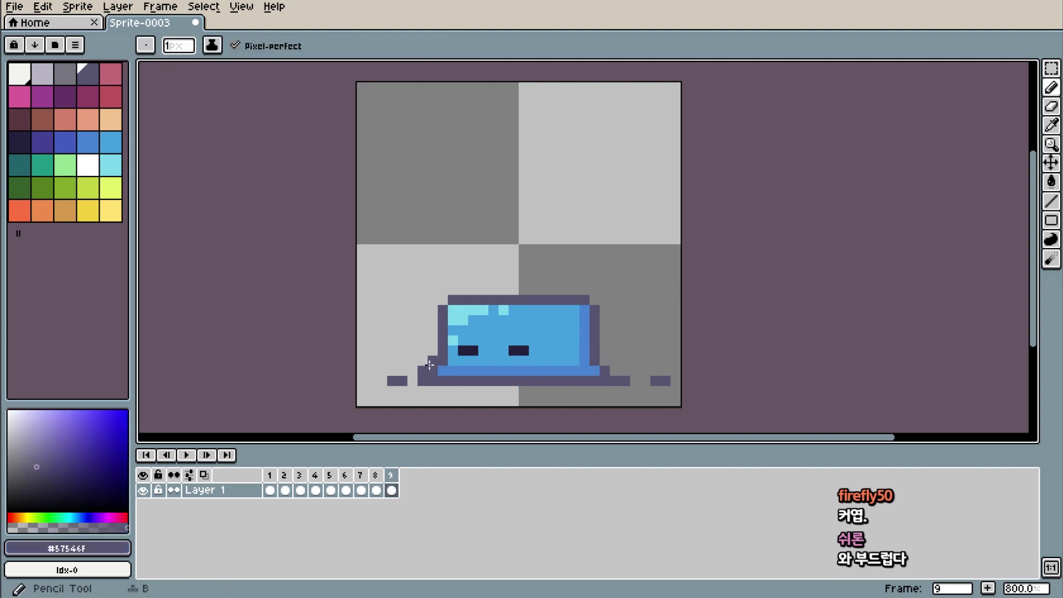
# Step: Add a tenth frame and play the slime animation
pyautogui.hotkey('alt', 'n')
pyautogui.click(269, 490)
pyautogui.click(186, 455)
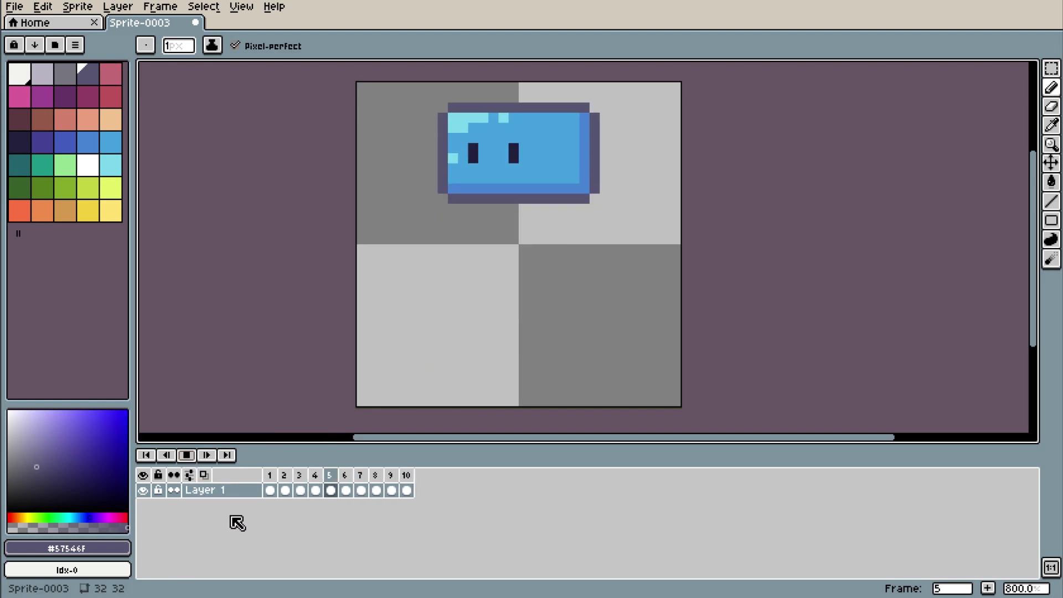
# Step: Stop playback, replay the ten-frame slime animation from frame 1, and stop it again
pyautogui.click(188, 457)
pyautogui.click(270, 490)
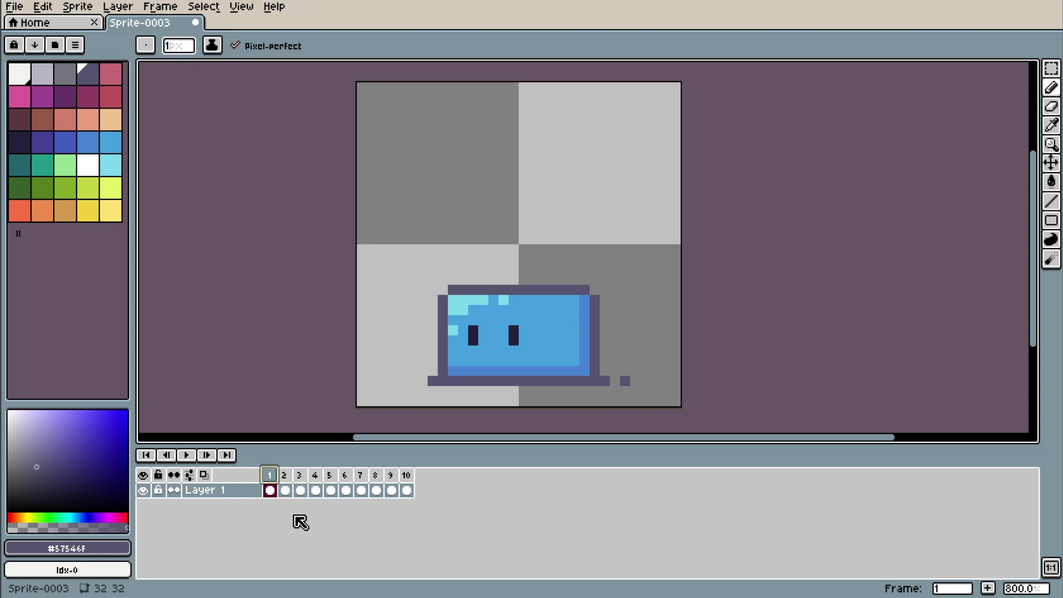
pyautogui.click(188, 456)
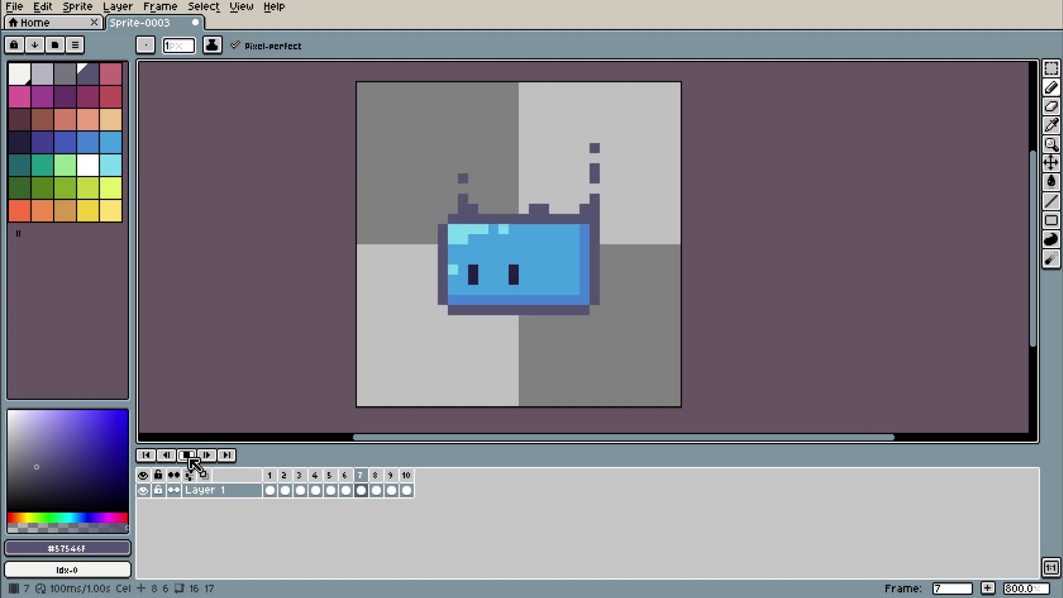
pyautogui.click(188, 456)
pyautogui.click(272, 477)
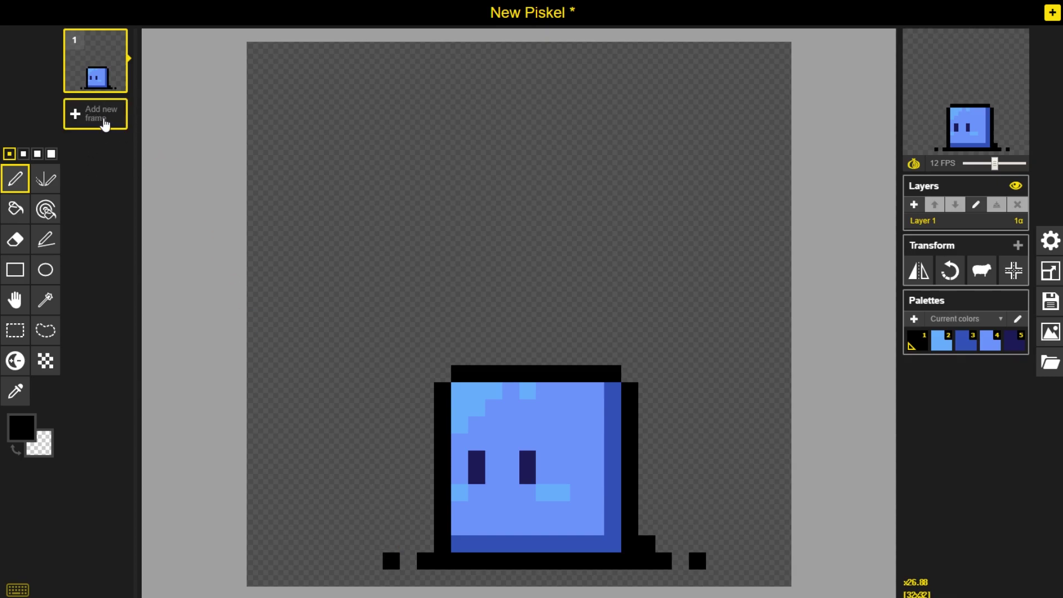
# Step: In Piskel, add and delete an empty frame 2, then duplicate frame 1 as frame 2
pyautogui.click(112, 124)
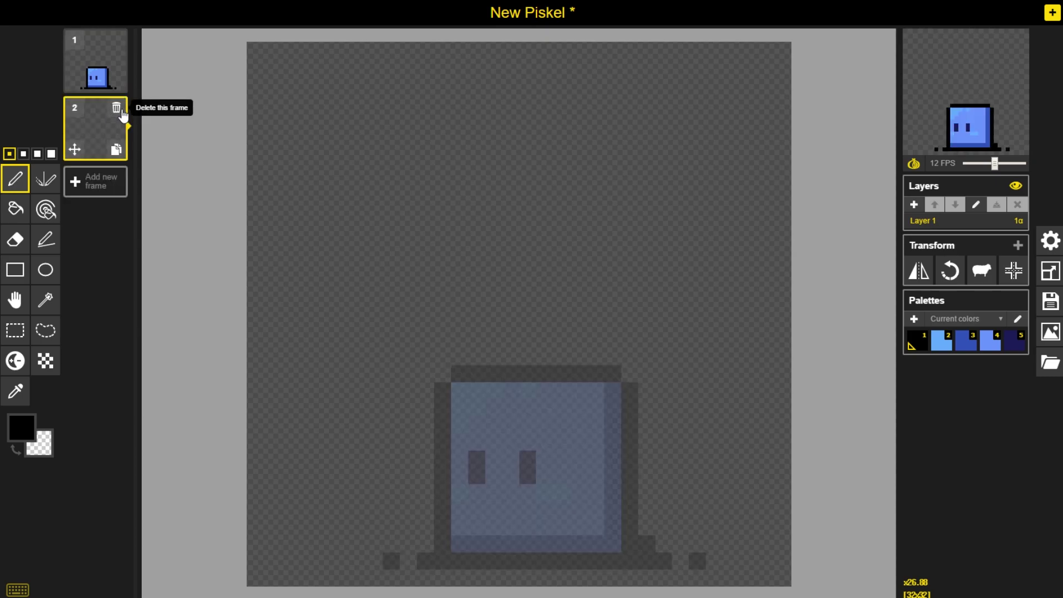
pyautogui.hotkey('alt', 'o')
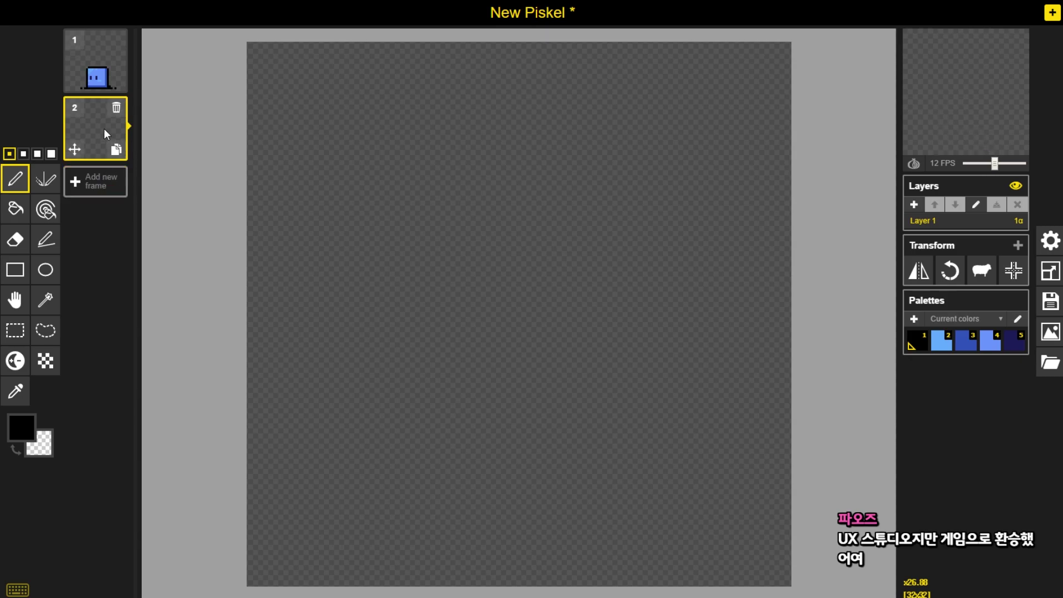
pyautogui.click(92, 73)
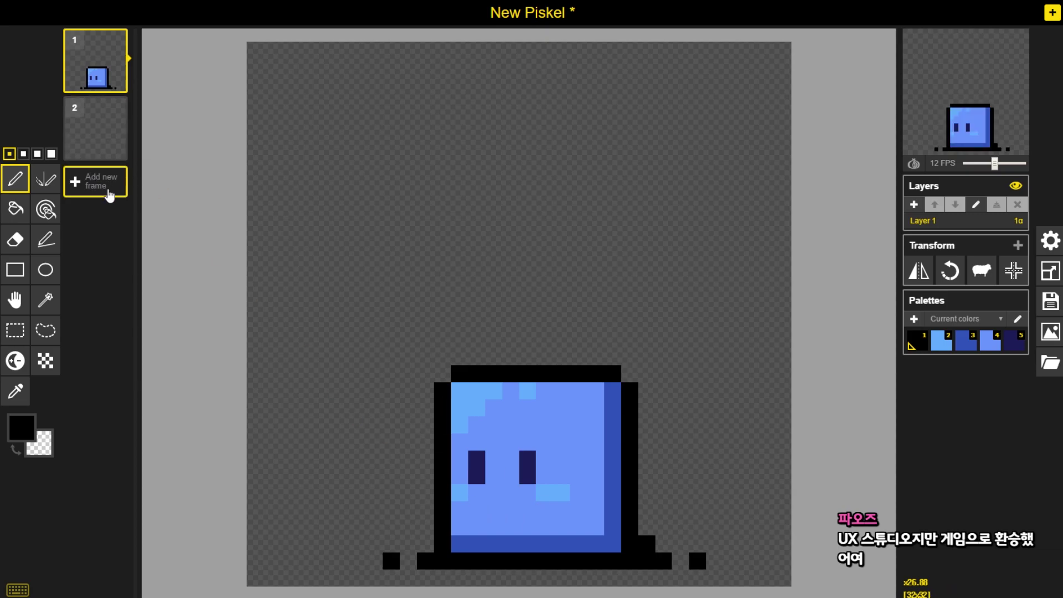
pyautogui.click(107, 131)
pyautogui.click(119, 110)
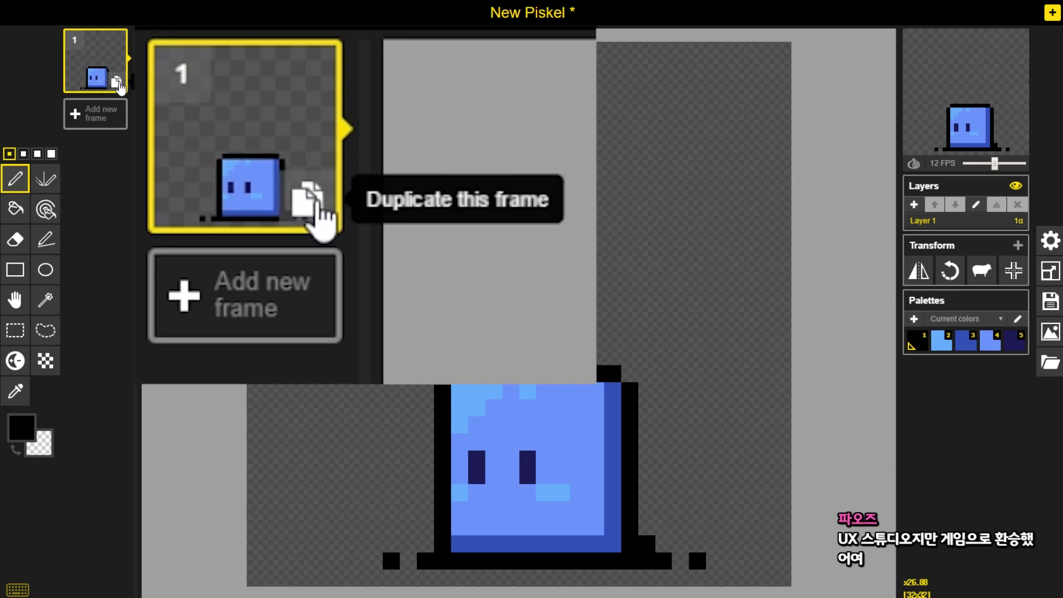
pyautogui.click(117, 83)
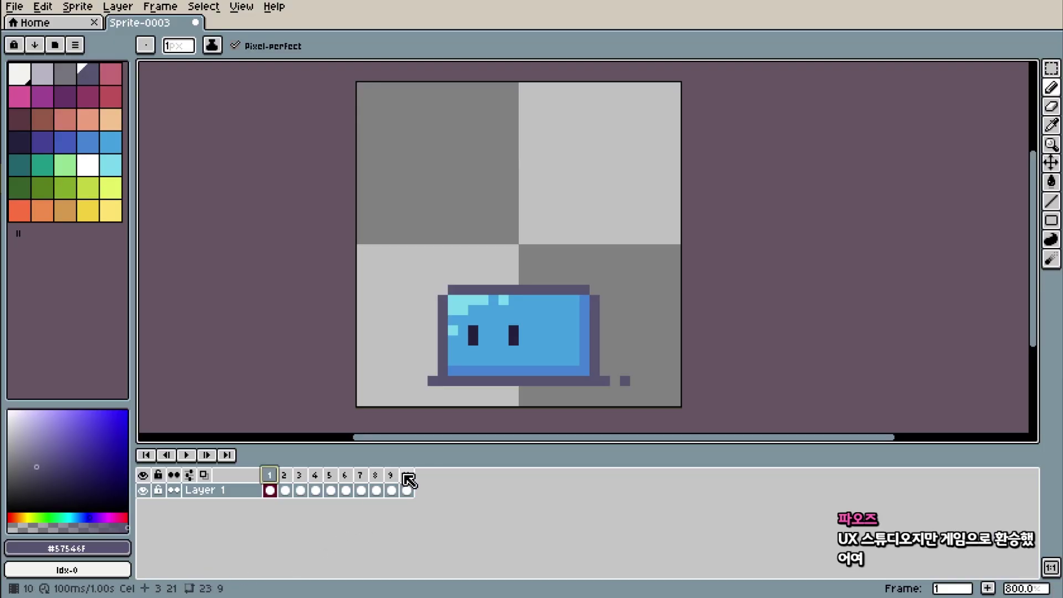
# Step: Add a frame 11 after frame 10 of the slime animation, then delete it
pyautogui.click(406, 485)
pyautogui.click(988, 588)
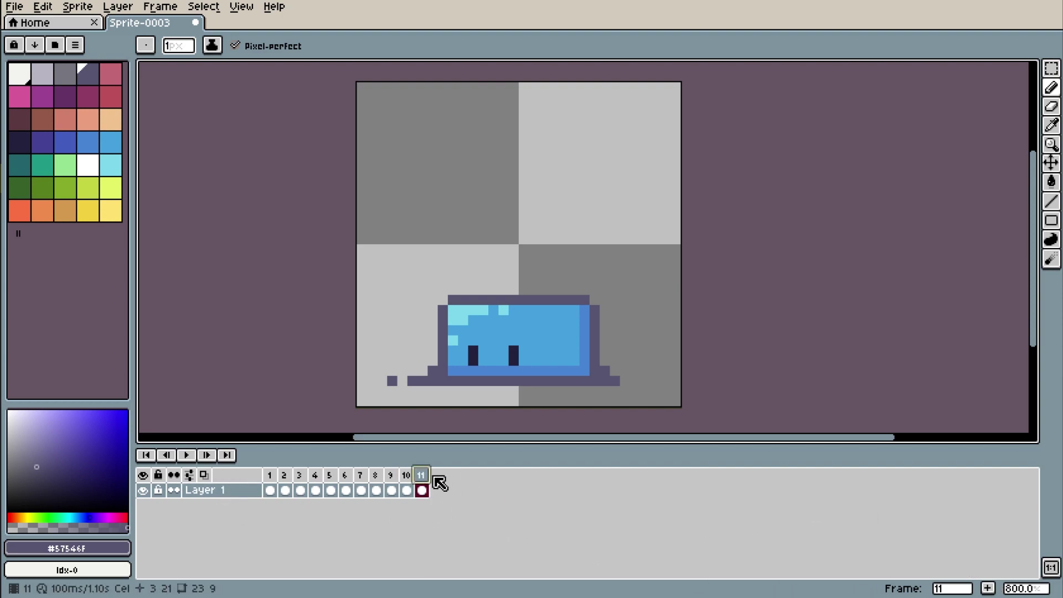
pyautogui.press('Delete')
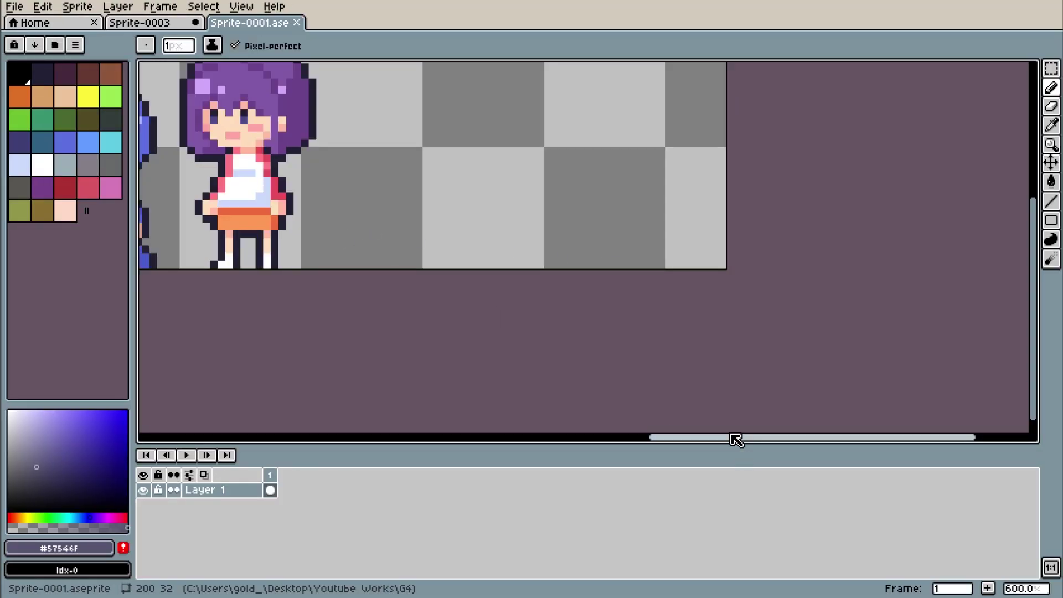
# Step: Scroll to the five characters in Sprite-0001, add a second frame, and zoom in
pyautogui.moveTo(737, 438); pyautogui.dragTo(368, 421)
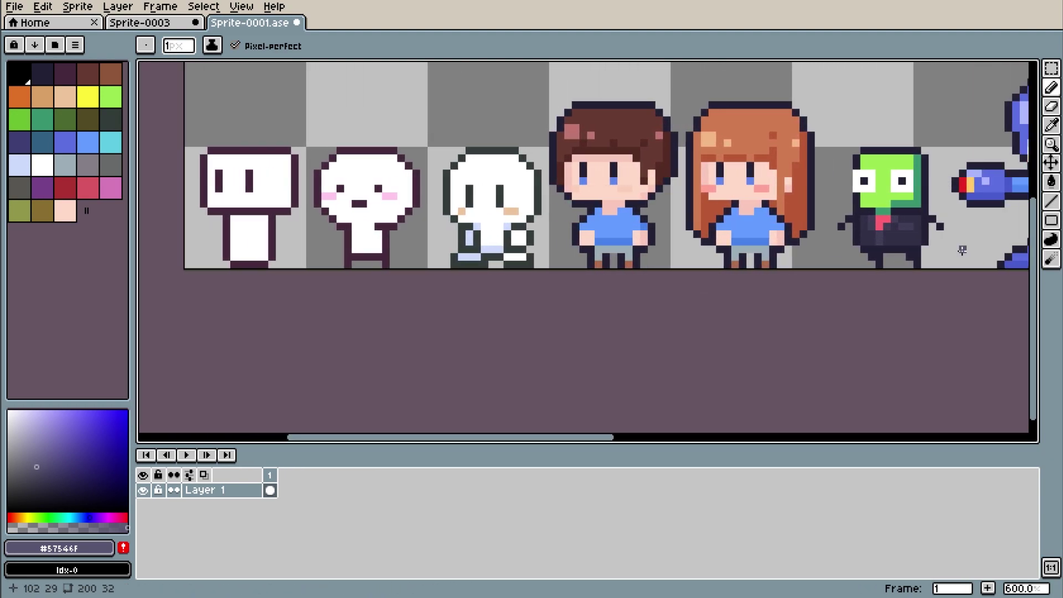
pyautogui.click(1051, 68)
pyautogui.scroll(1, 664, 332)
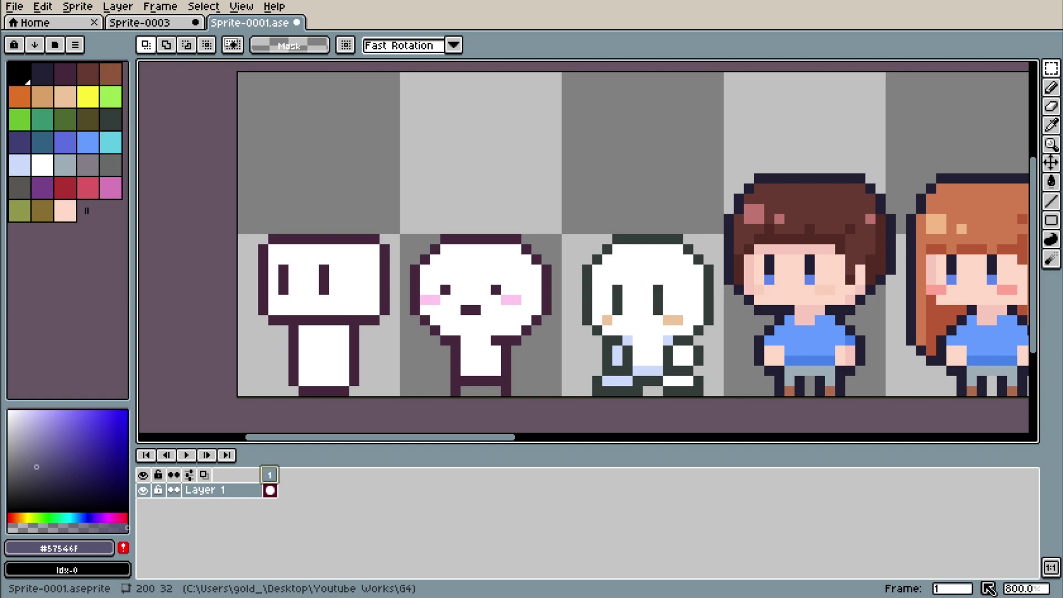
pyautogui.click(987, 588)
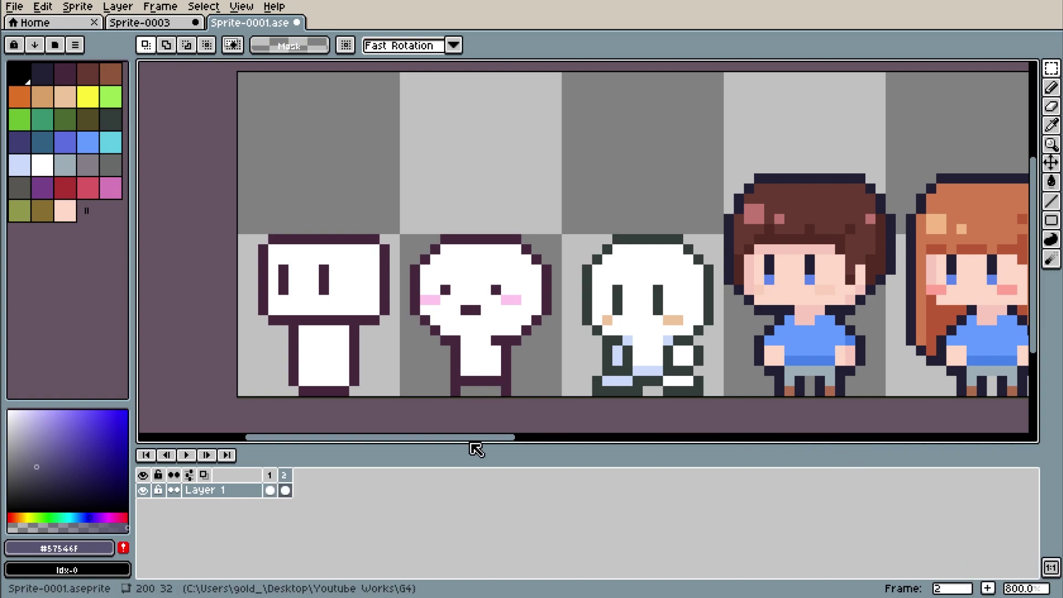
pyautogui.moveTo(476, 438)
pyautogui.mouseDown()
pyautogui.moveTo(641, 450)
pyautogui.moveTo(709, 438)
pyautogui.moveTo(458, 456)
pyautogui.moveTo(479, 457)
pyautogui.mouseUp()
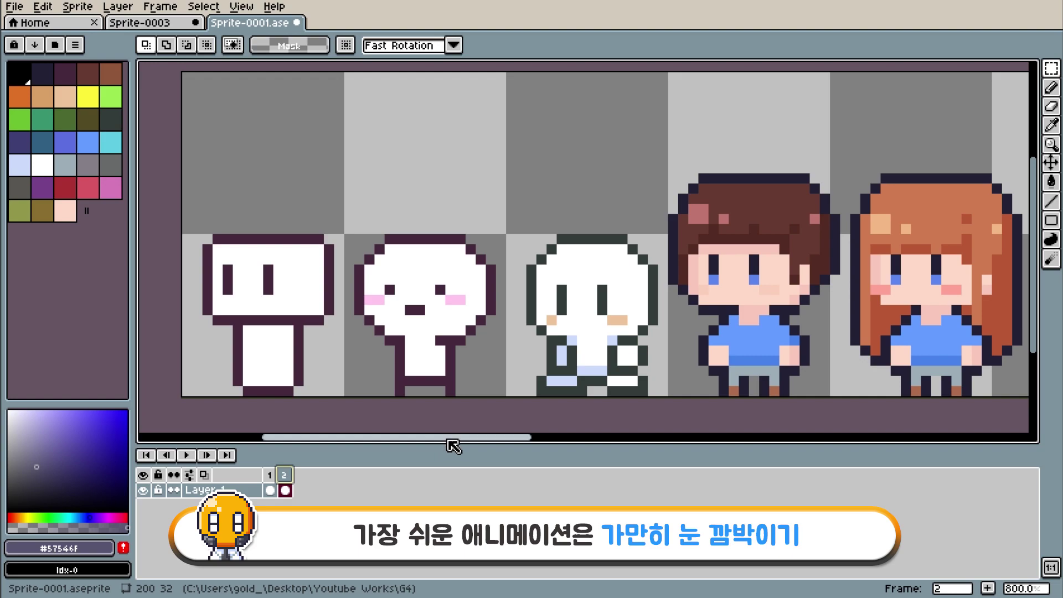
pyautogui.moveTo(442, 438); pyautogui.dragTo(406, 438)
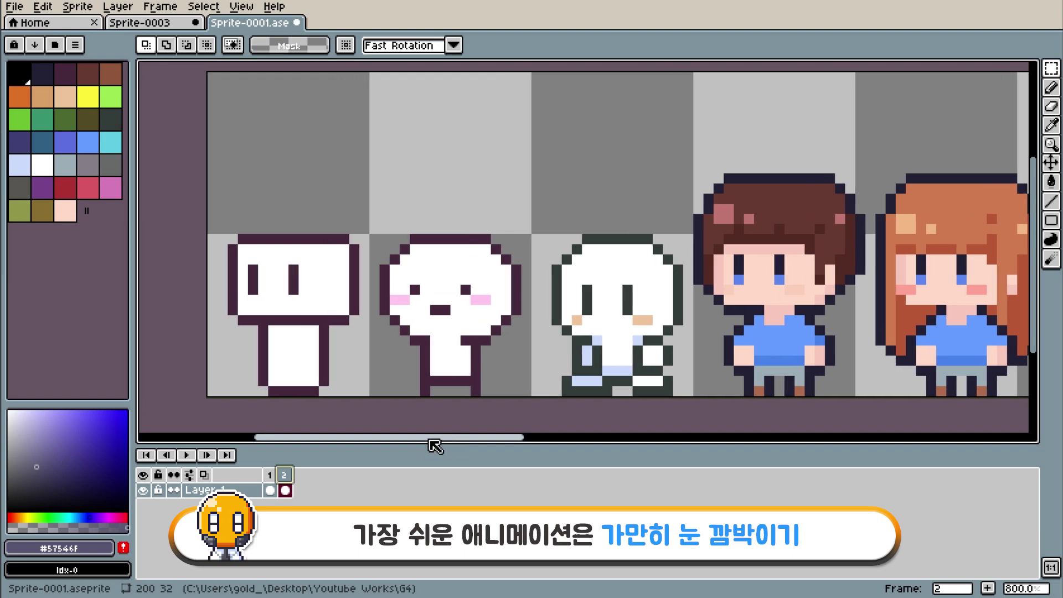
pyautogui.scroll(1, 329, 271)
# Step: Reshape the first character's eyes on frame 2 with dark purple and white pixels
pyautogui.scroll(2, 329, 272)
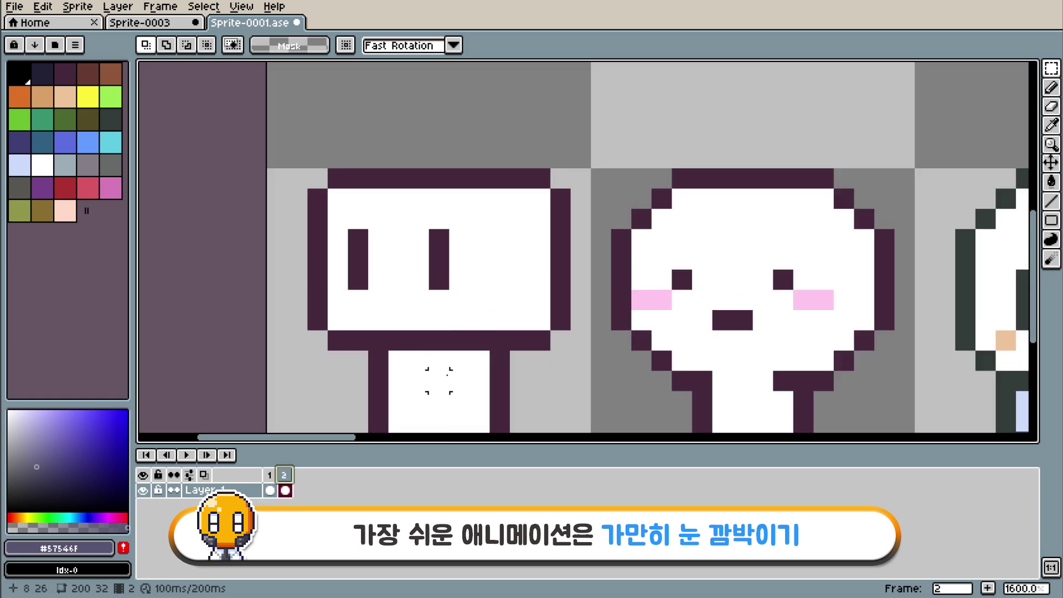
pyautogui.moveTo(337, 442); pyautogui.dragTo(341, 441)
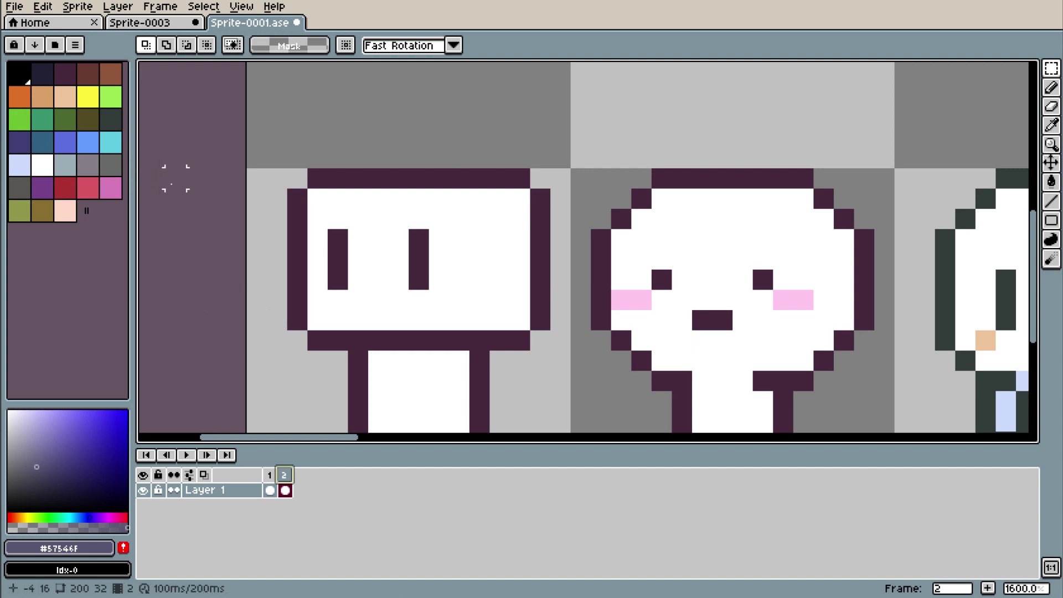
pyautogui.press('i')
pyautogui.click(428, 275)
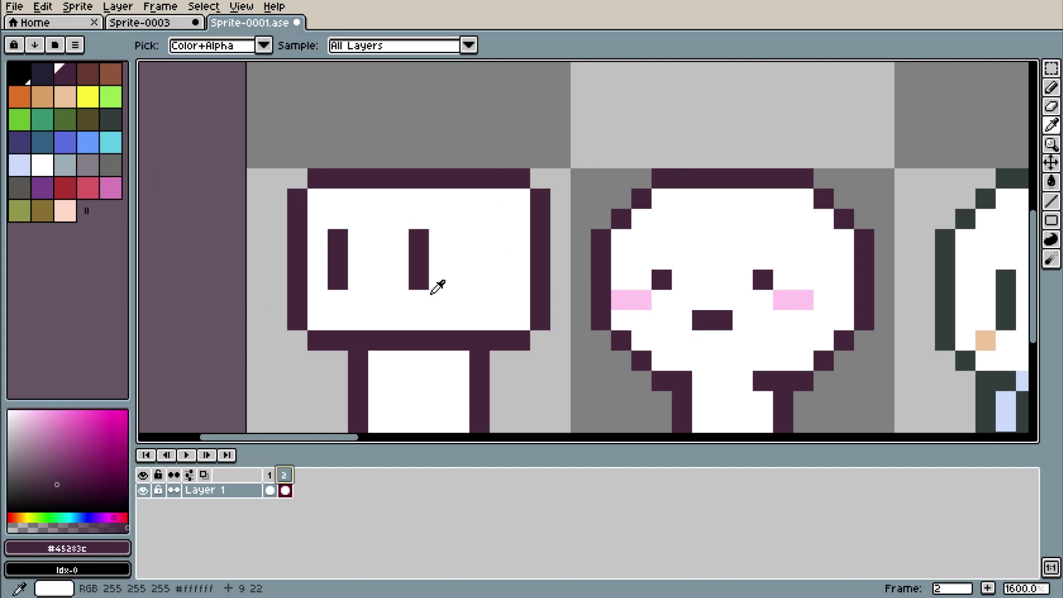
pyautogui.press('b')
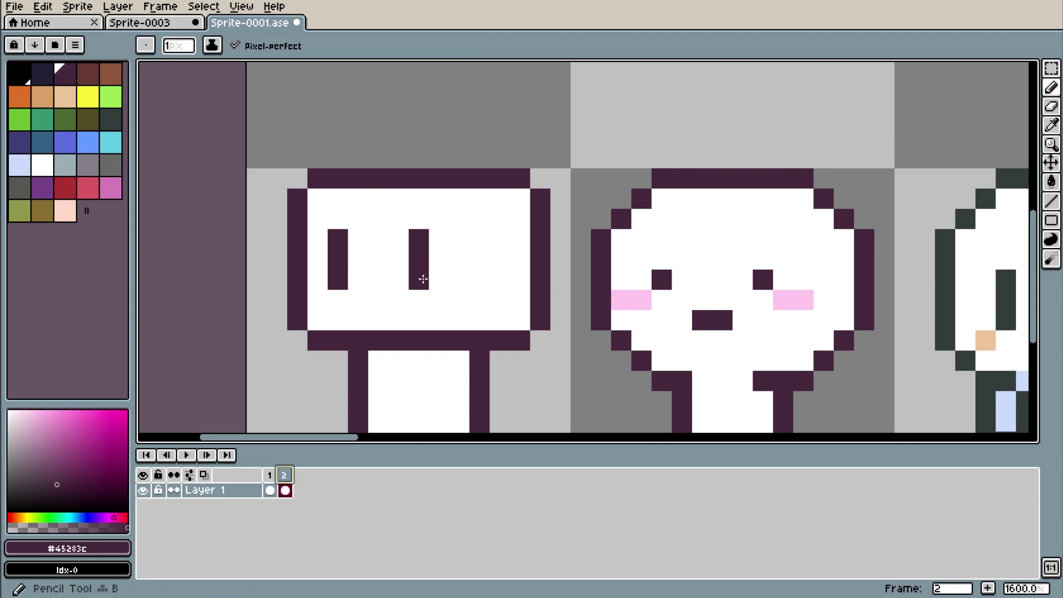
pyautogui.click(441, 274)
pyautogui.hotkey('ctrl', 'z')
pyautogui.press('i')
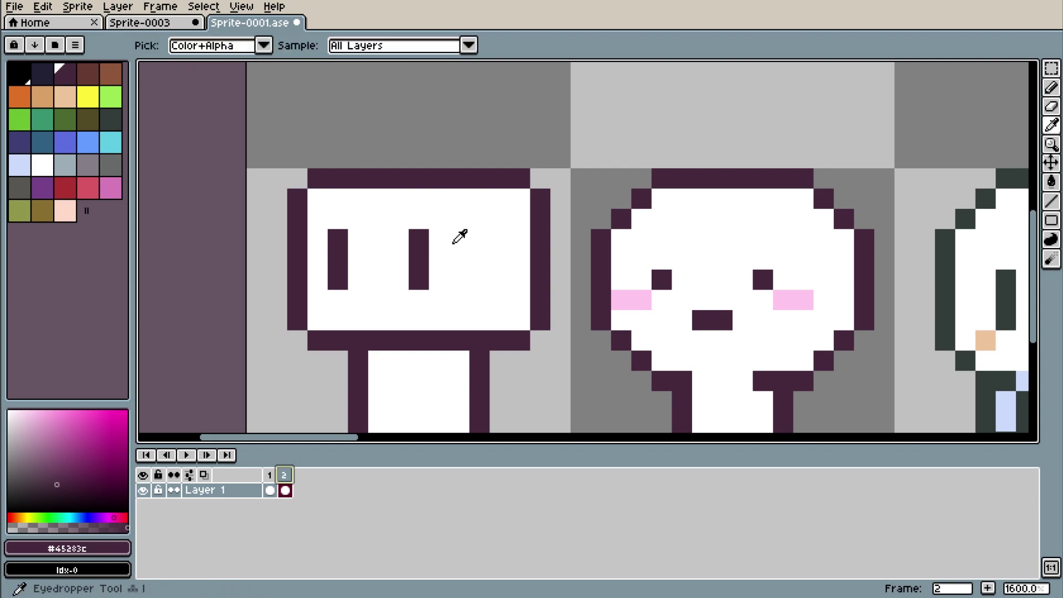
pyautogui.click(460, 232)
pyautogui.press('b')
pyautogui.moveTo(421, 239); pyautogui.dragTo(423, 253)
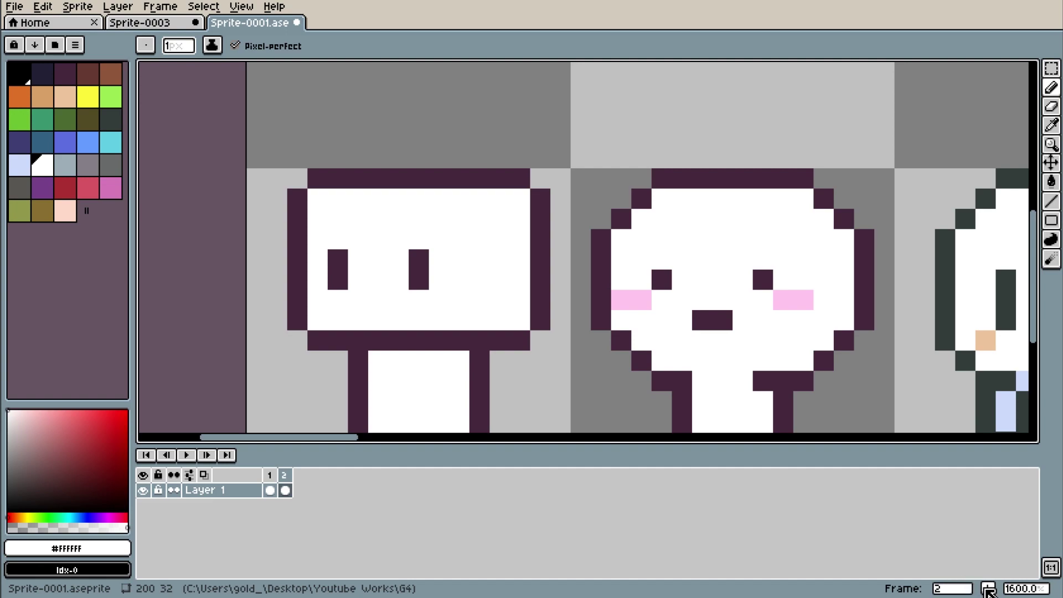
# Step: Add frame 3, giving both eyes dark outer pixels and white tops
pyautogui.click(987, 588)
pyautogui.press('i')
pyautogui.click(419, 261)
pyautogui.press('b')
pyautogui.click(439, 280)
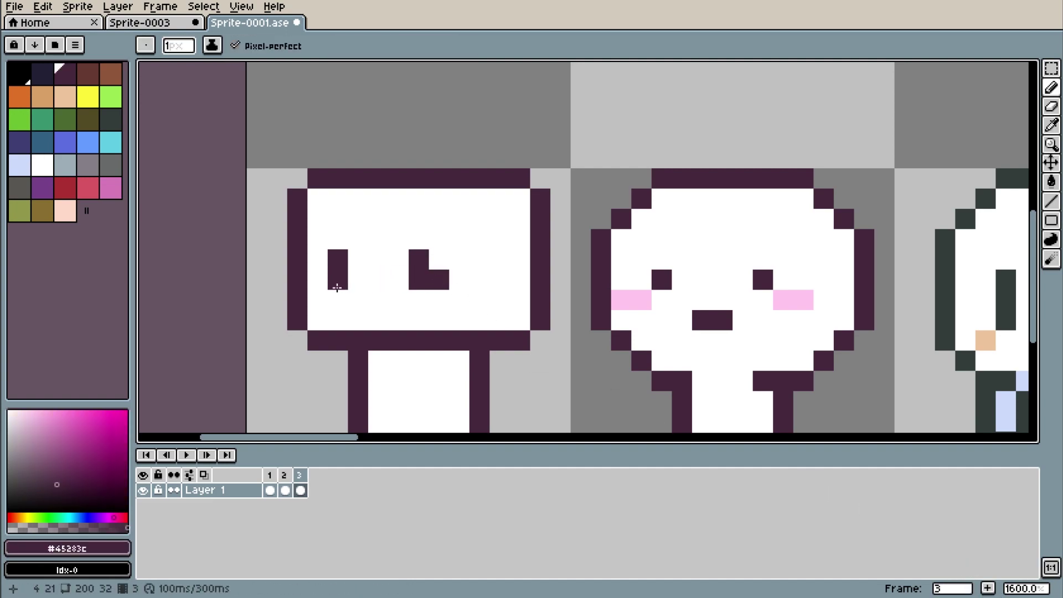
pyautogui.click(318, 280)
pyautogui.press('i')
pyautogui.click(356, 250)
pyautogui.press('b')
pyautogui.click(335, 256)
pyautogui.click(419, 259)
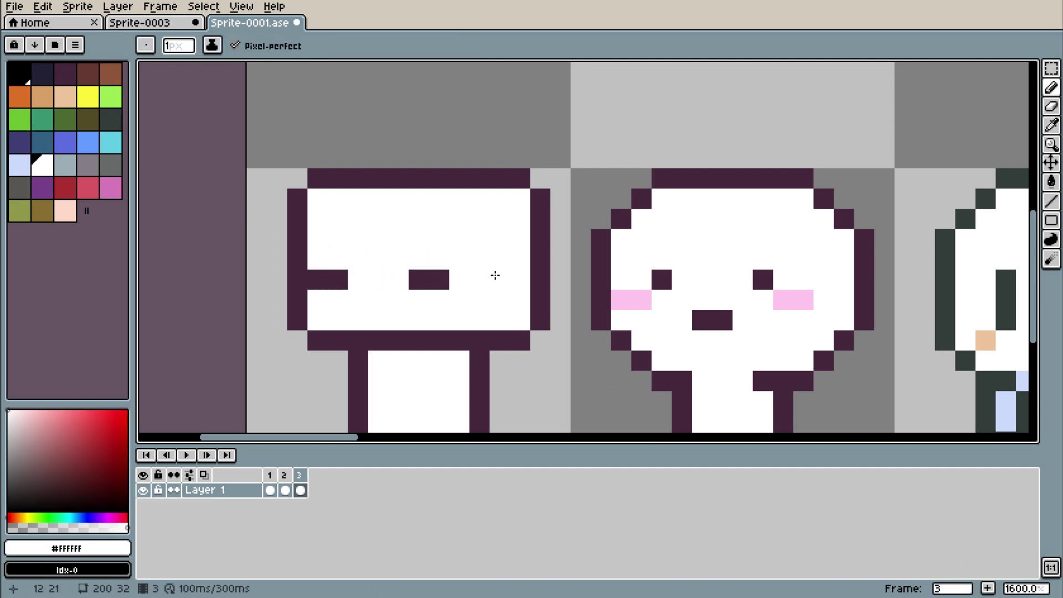
# Step: Add frame 4 with a dark pixel above the eyes and white outer feet
pyautogui.click(987, 588)
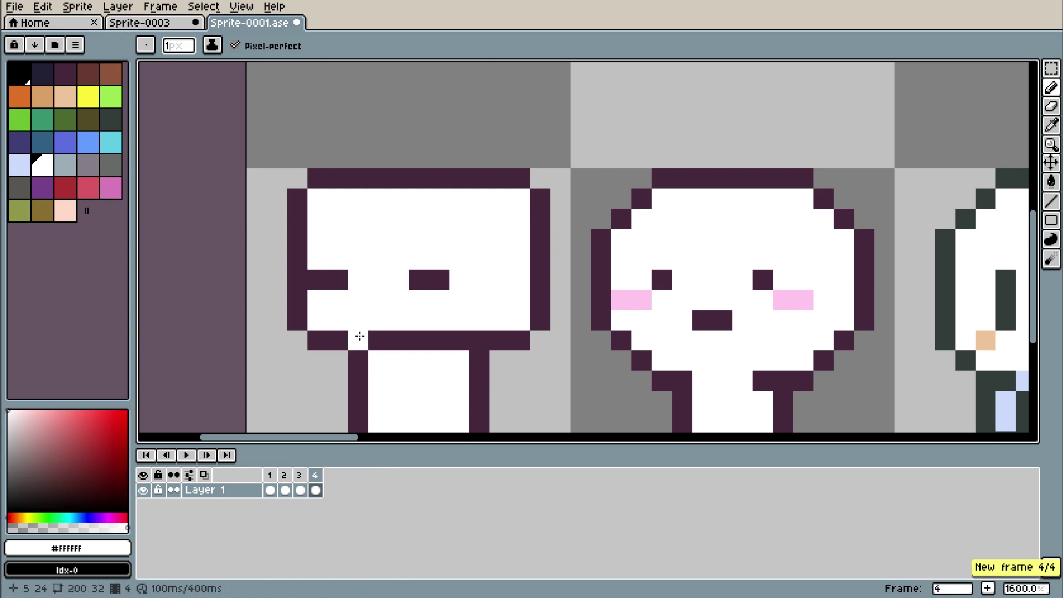
pyautogui.press('i')
pyautogui.click(342, 275)
pyautogui.press('b')
pyautogui.click(423, 259)
pyautogui.press('i')
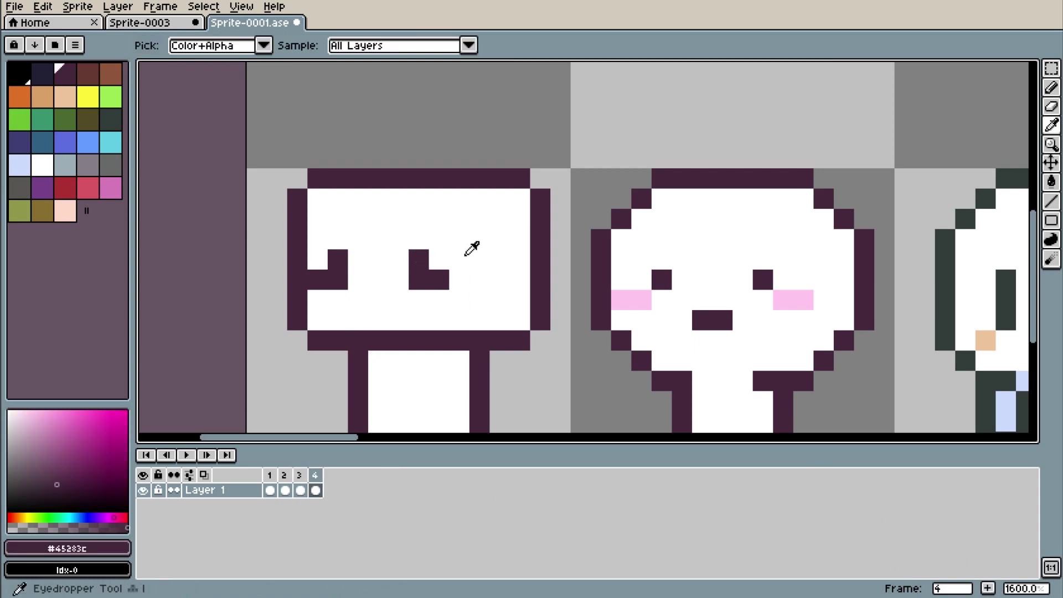
pyautogui.click(468, 247)
pyautogui.press('b')
pyautogui.click(438, 280)
pyautogui.click(317, 280)
# Step: Add frame 5 with dark pixels above both eyes, making them taller
pyautogui.click(987, 588)
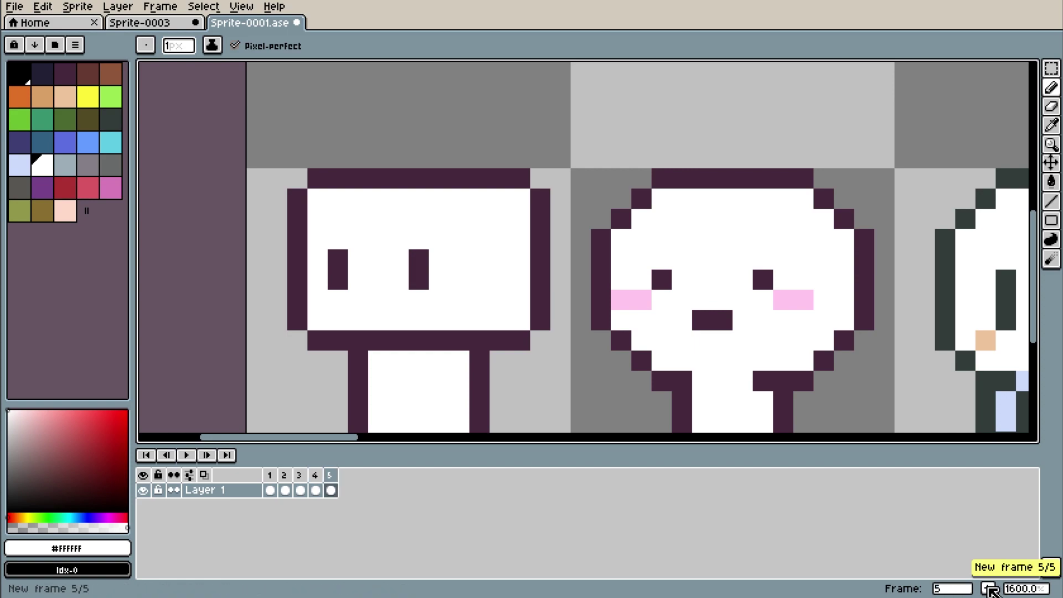
pyautogui.press('i')
pyautogui.click(419, 260)
pyautogui.press('b')
pyautogui.click(419, 240)
pyautogui.click(338, 240)
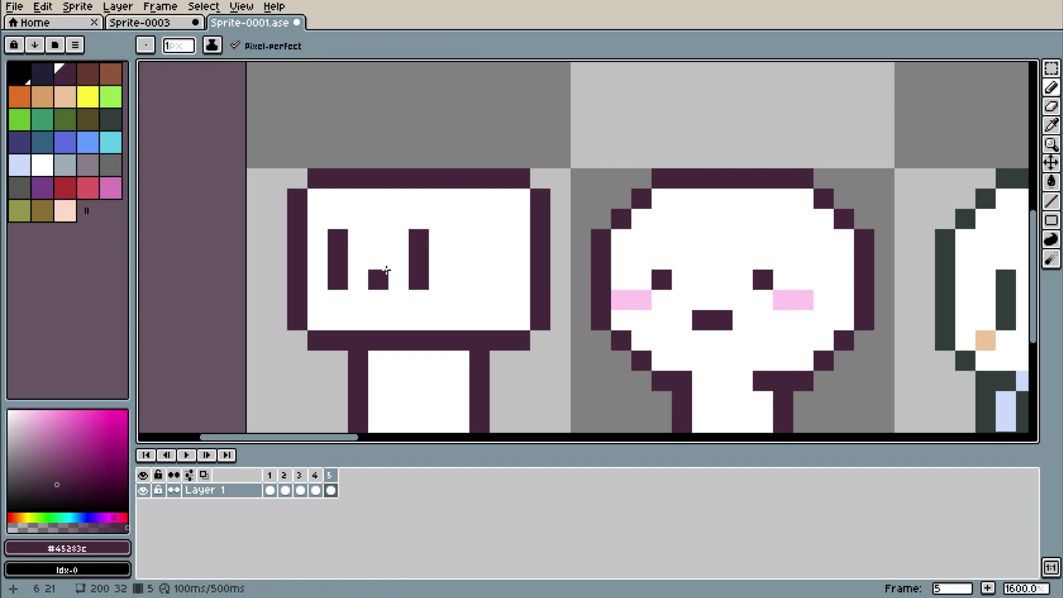
# Step: Step through frames 1–5 to compare the eye shapes
pyautogui.click(269, 490)
pyautogui.click(300, 490)
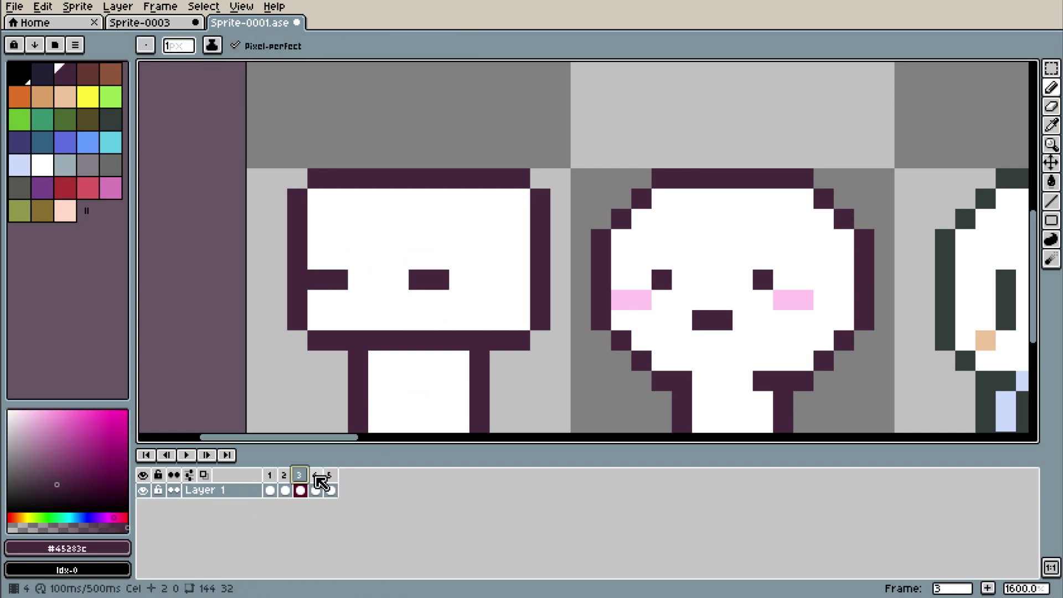
pyautogui.click(331, 490)
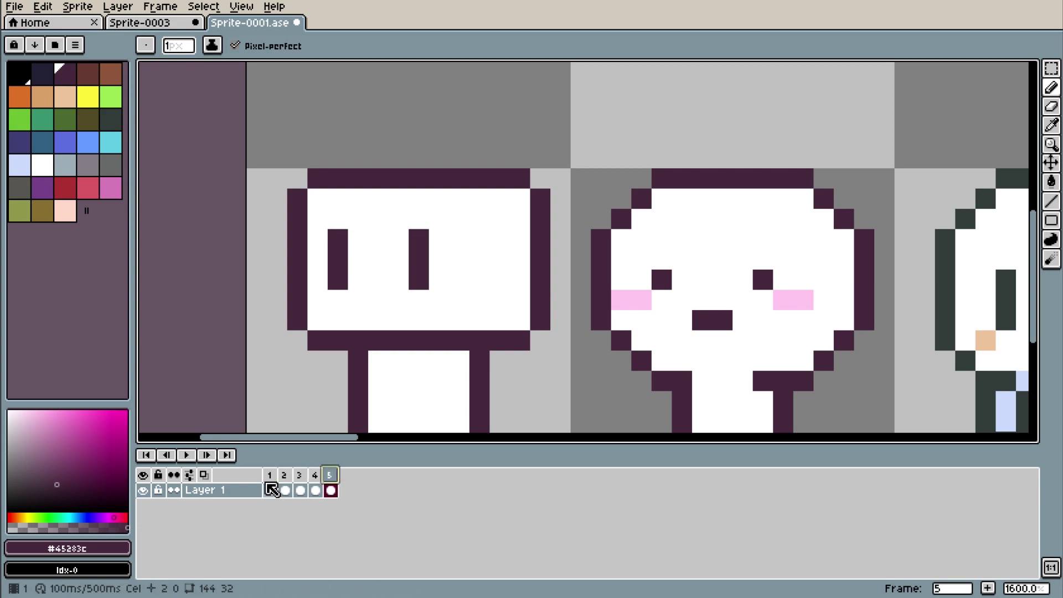
pyautogui.click(271, 490)
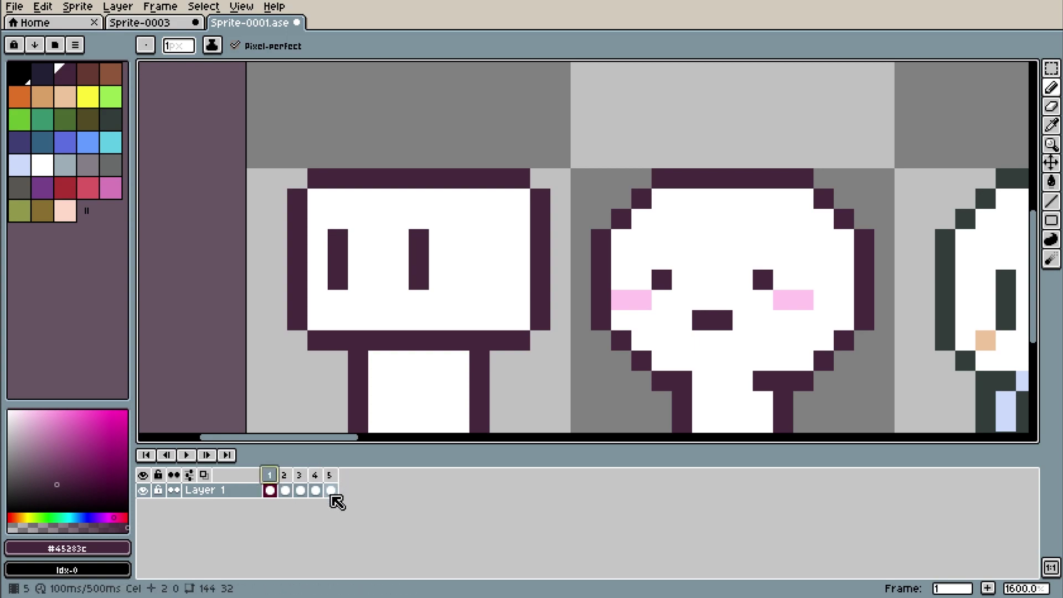
pyautogui.click(331, 477)
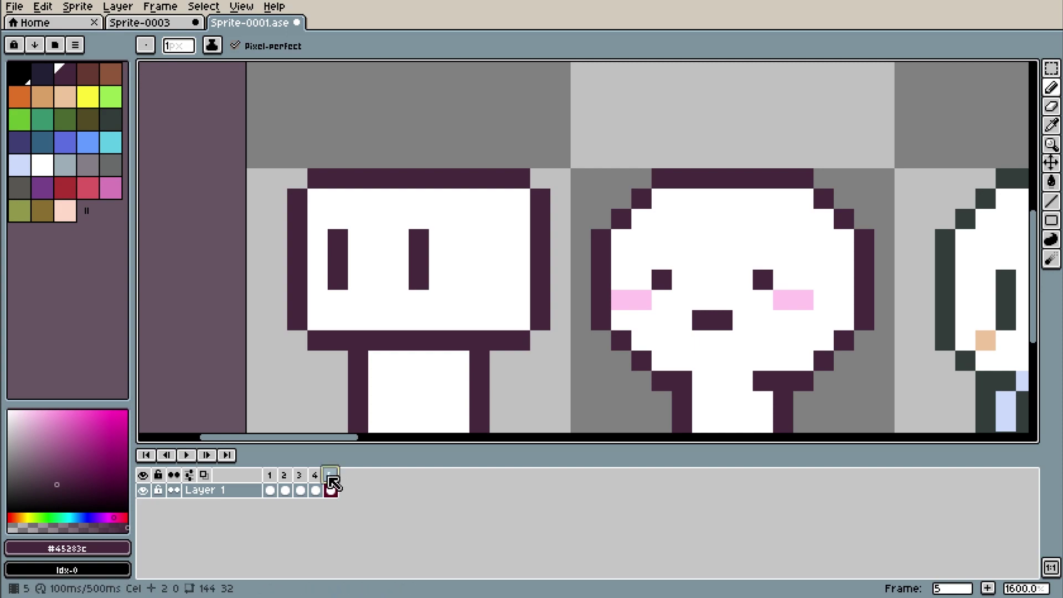
pyautogui.click(315, 483)
pyautogui.click(275, 480)
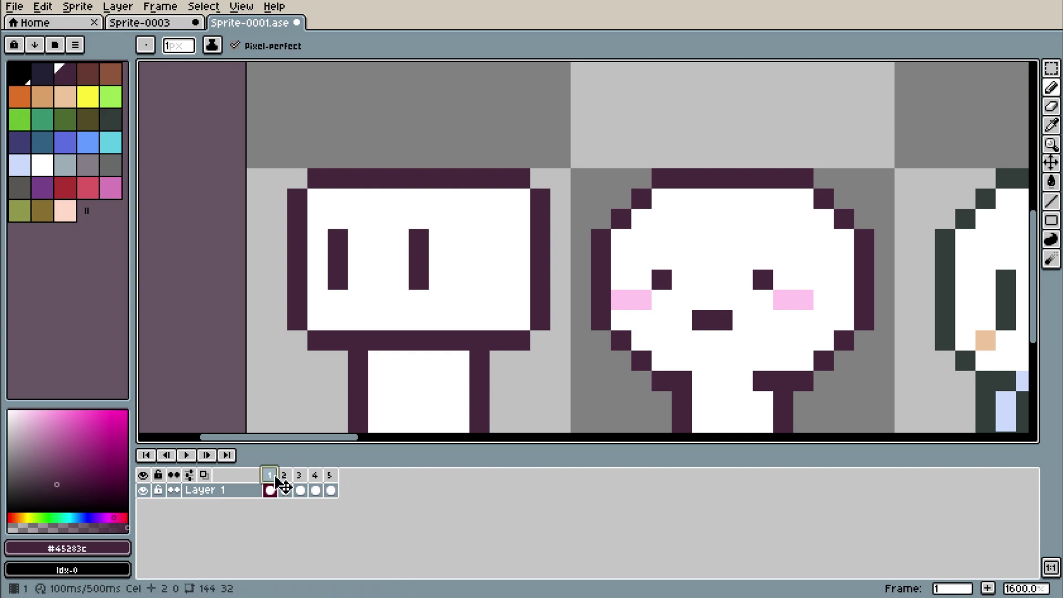
pyautogui.click(285, 480)
pyautogui.click(306, 480)
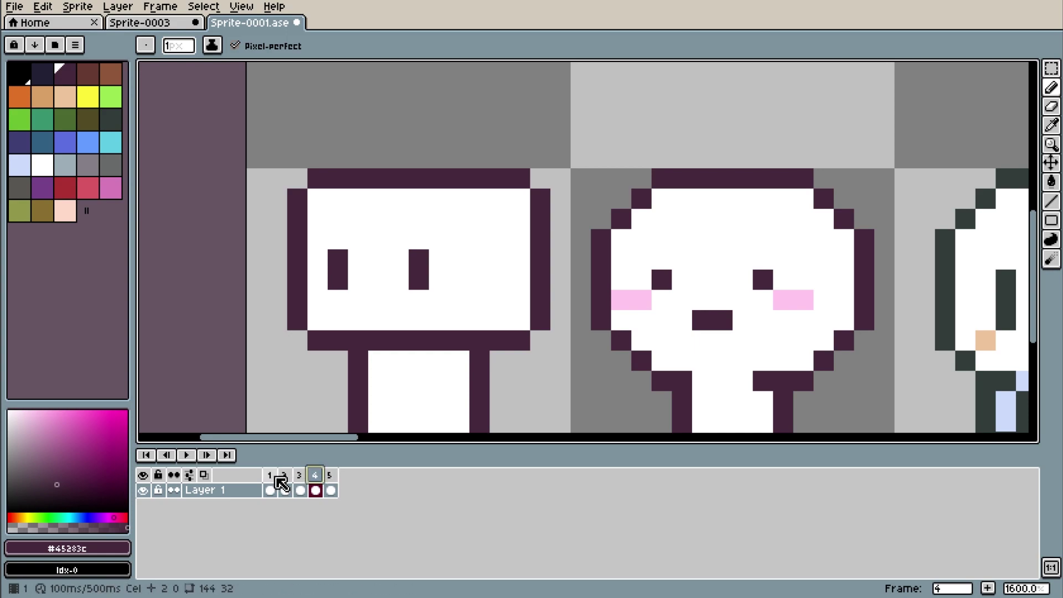
pyautogui.click(283, 485)
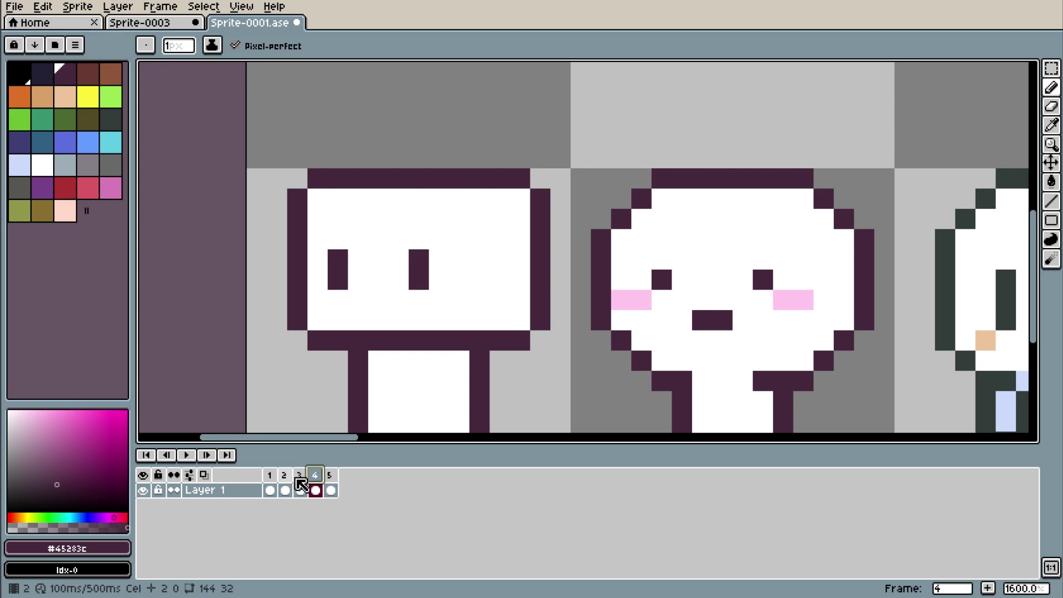
# Step: Compare frame 3 against frame 1 and the later frames
pyautogui.click(299, 490)
pyautogui.click(300, 488)
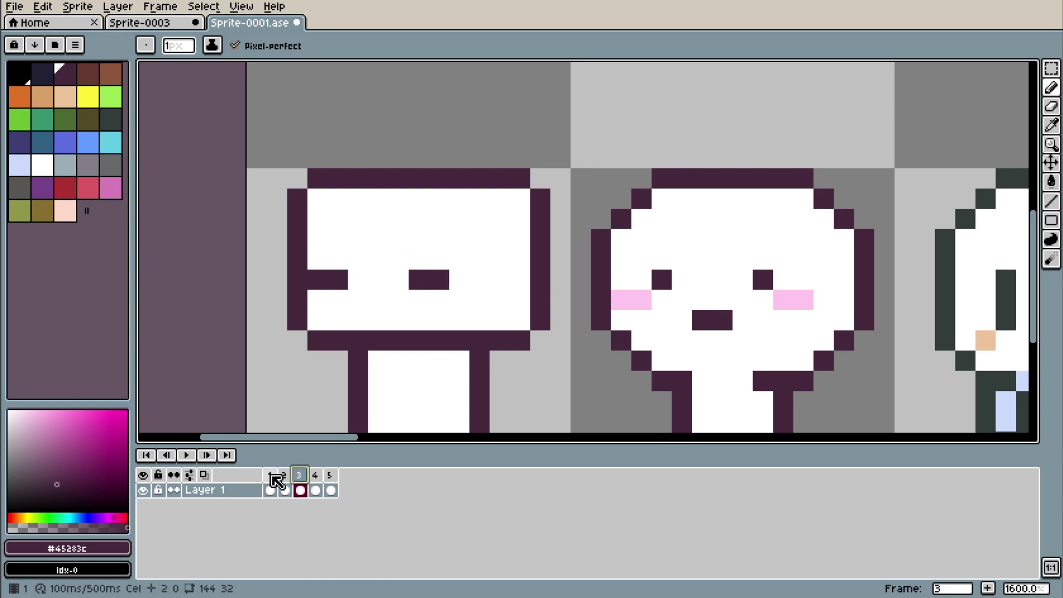
pyautogui.click(272, 476)
pyautogui.click(301, 478)
pyautogui.click(270, 487)
pyautogui.click(270, 487)
pyautogui.click(299, 488)
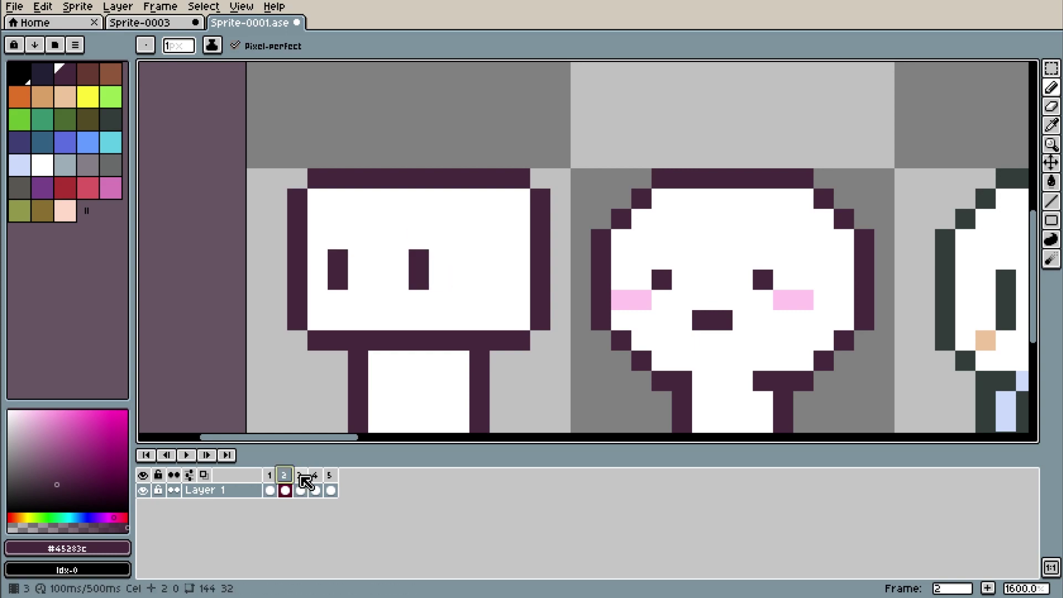
pyautogui.click(331, 490)
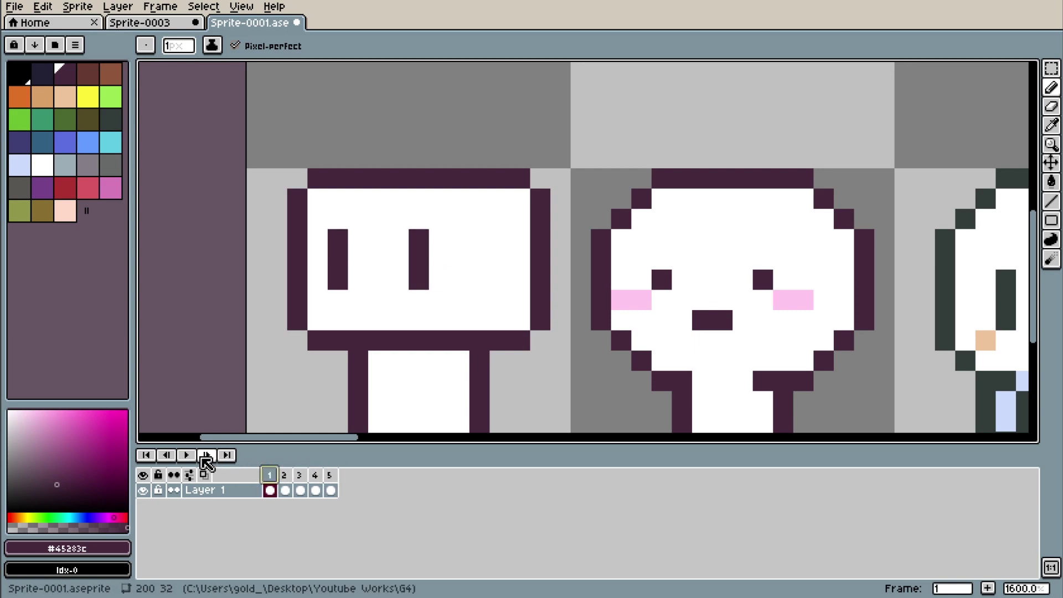
# Step: Play and stop the animation, then delete the last frames
pyautogui.click(187, 455)
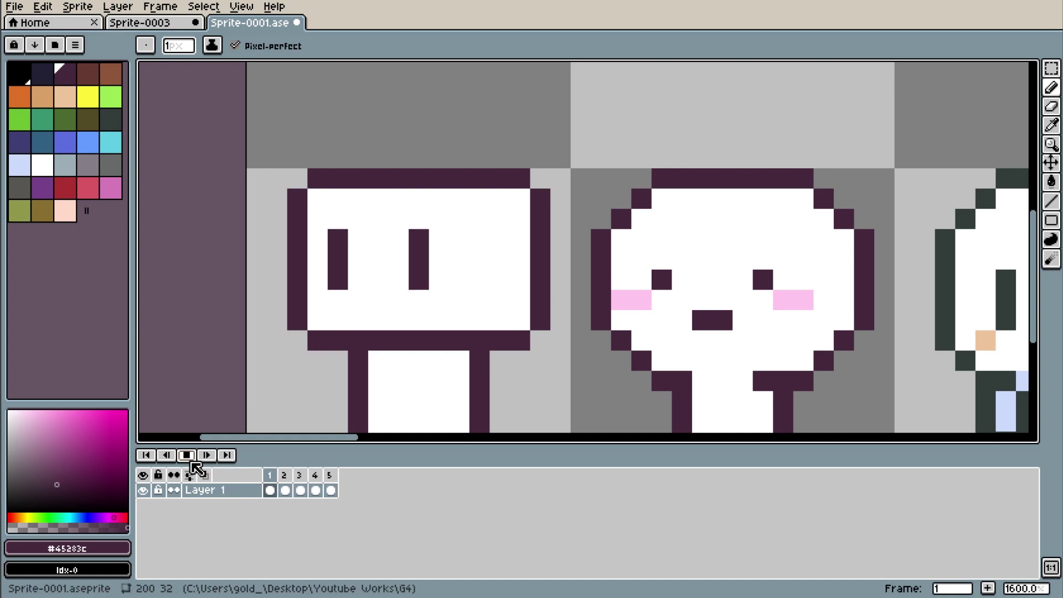
pyautogui.click(187, 454)
pyautogui.click(331, 486)
pyautogui.hotkey('alt', 'c')
pyautogui.hotkey('alt', 'c')
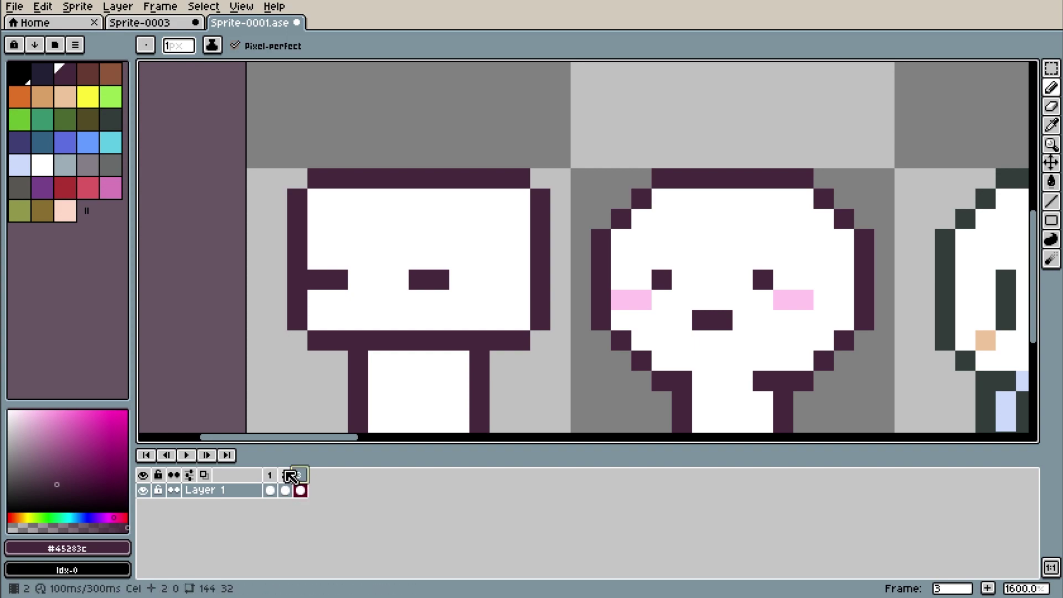
# Step: Delete the old frame 3 and add a fresh frame after frame 2
pyautogui.hotkey('alt', 'c')
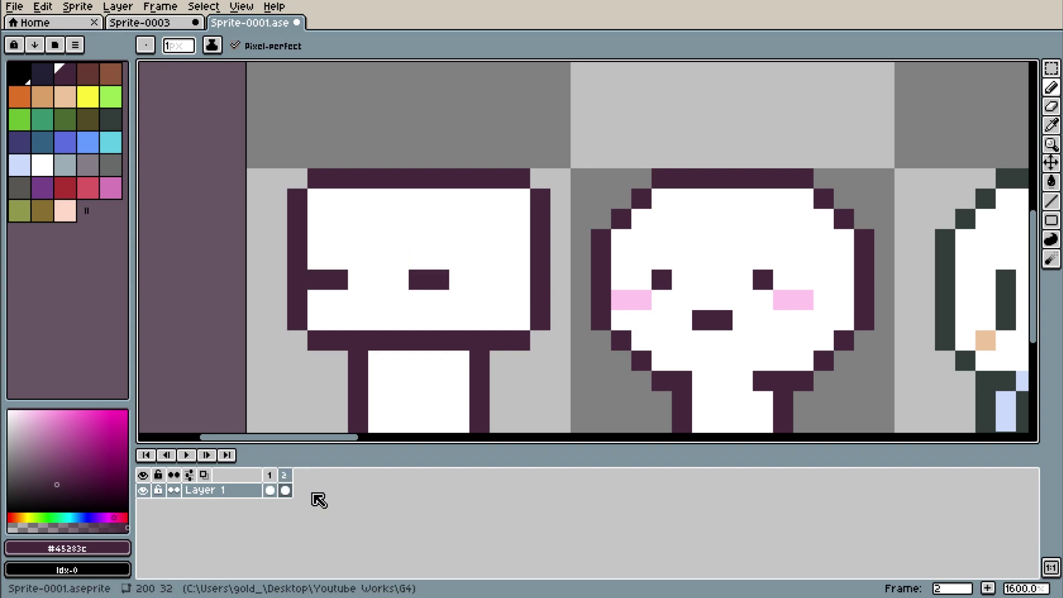
pyautogui.click(285, 490)
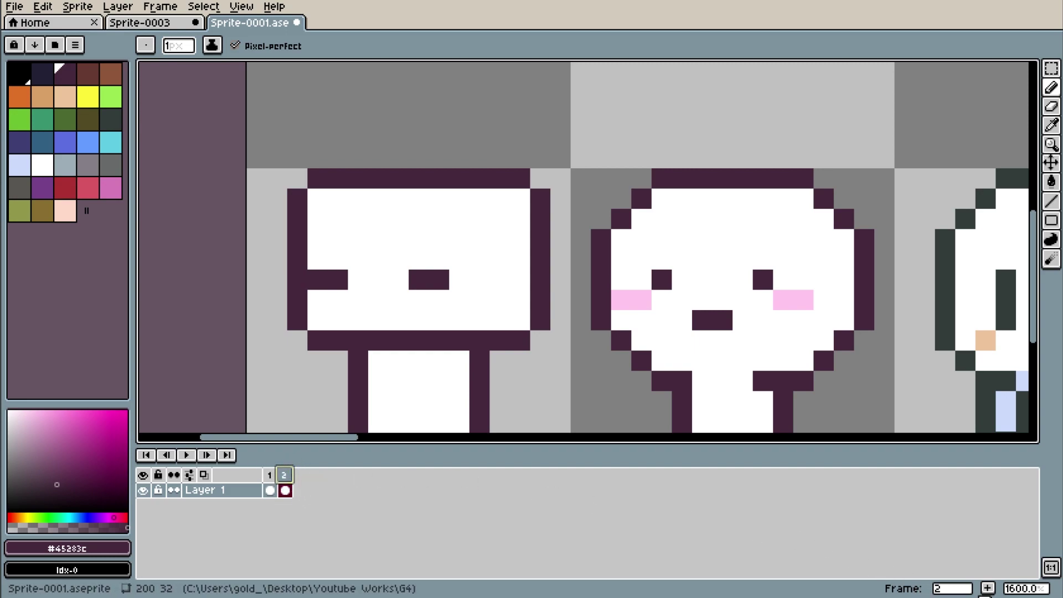
pyautogui.hotkey('alt', 'n')
# Step: Redraw both eyes as tall vertical bars with white feet on frame 3
pyautogui.press('i')
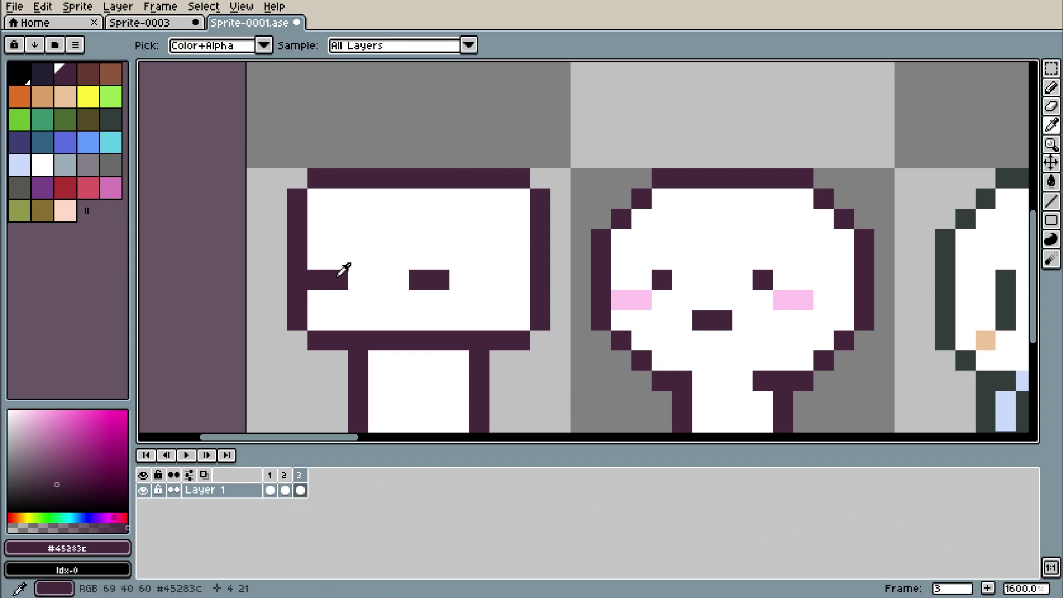
pyautogui.press('b')
pyautogui.moveTo(332, 257); pyautogui.dragTo(338, 238)
pyautogui.moveTo(422, 275); pyautogui.dragTo(419, 237)
pyautogui.press('i')
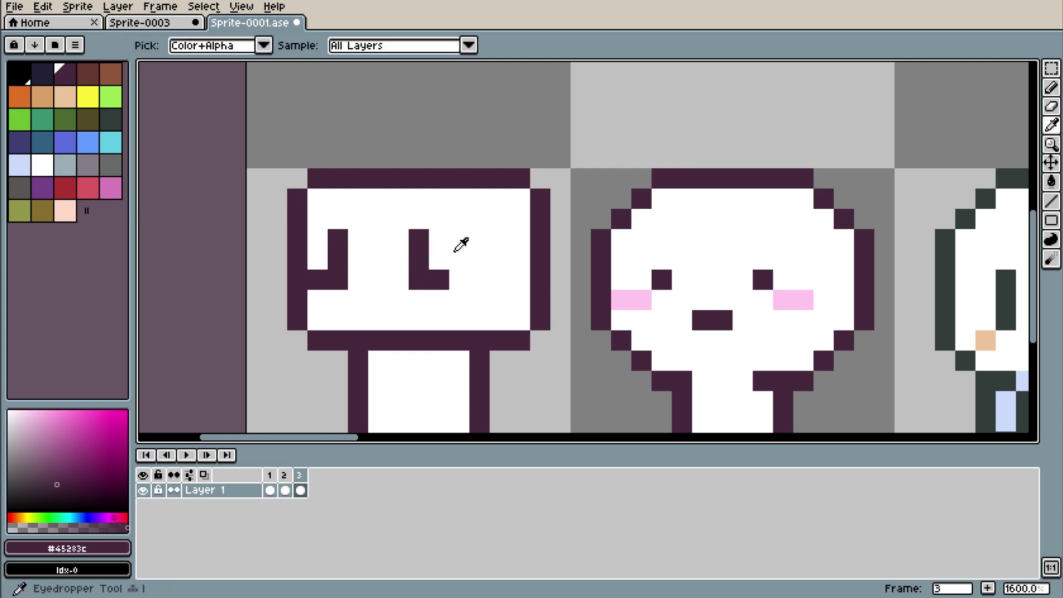
pyautogui.click(455, 250)
pyautogui.press('b')
pyautogui.click(440, 279)
pyautogui.click(317, 279)
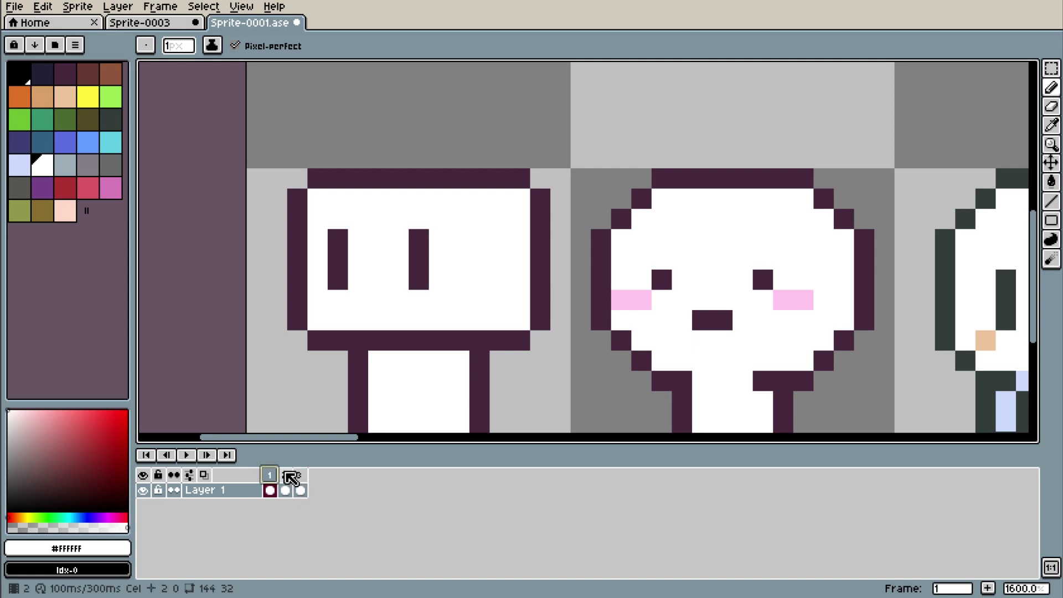
pyautogui.click(284, 475)
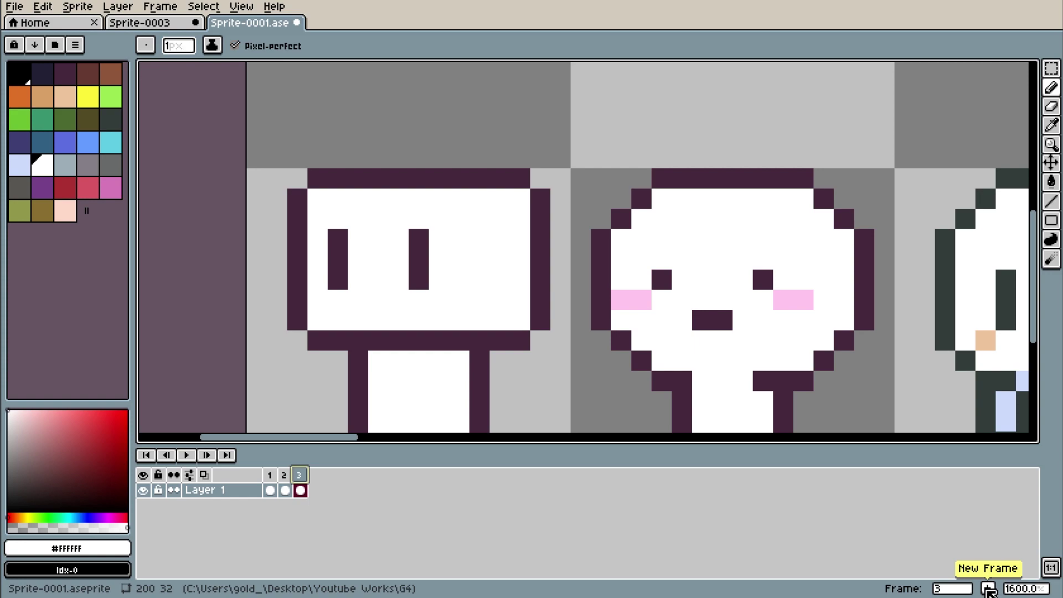
pyautogui.tripleClick(989, 589)
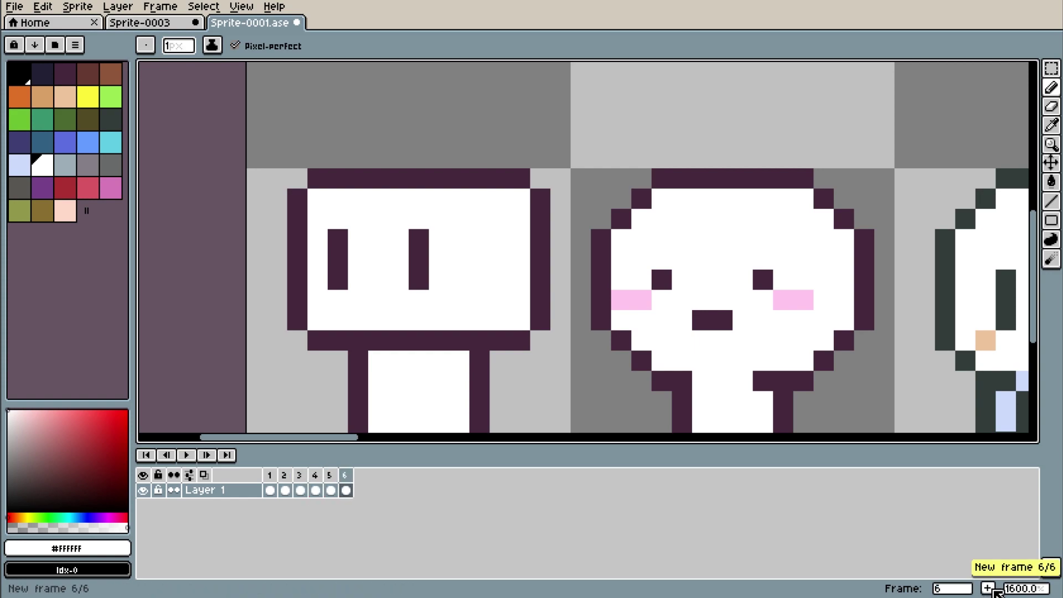
pyautogui.tripleClick(989, 589)
pyautogui.tripleClick(989, 589)
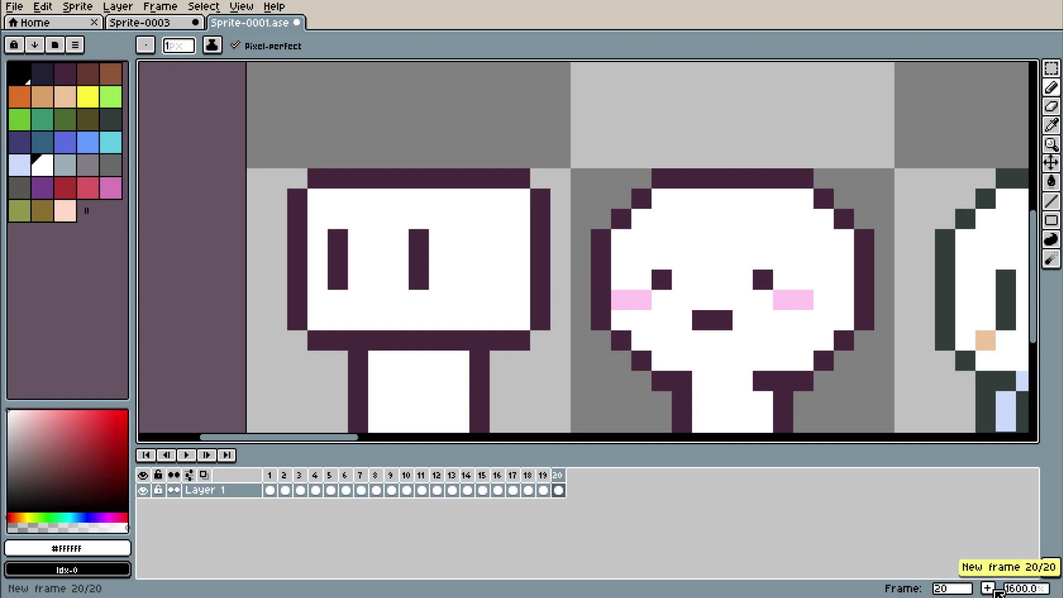
pyautogui.click(990, 590)
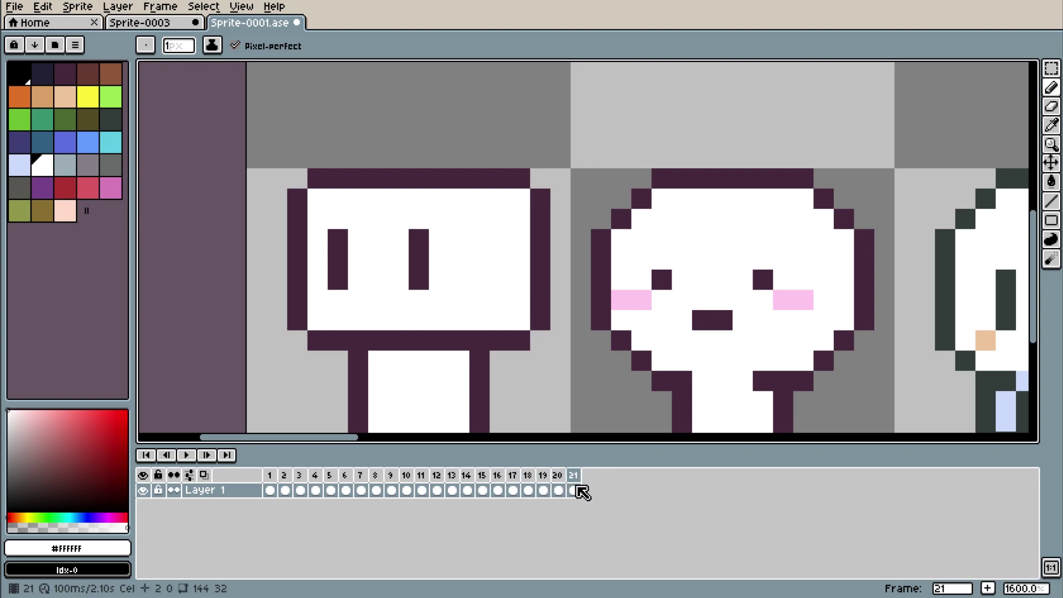
pyautogui.hotkey('ctrl', 'z')
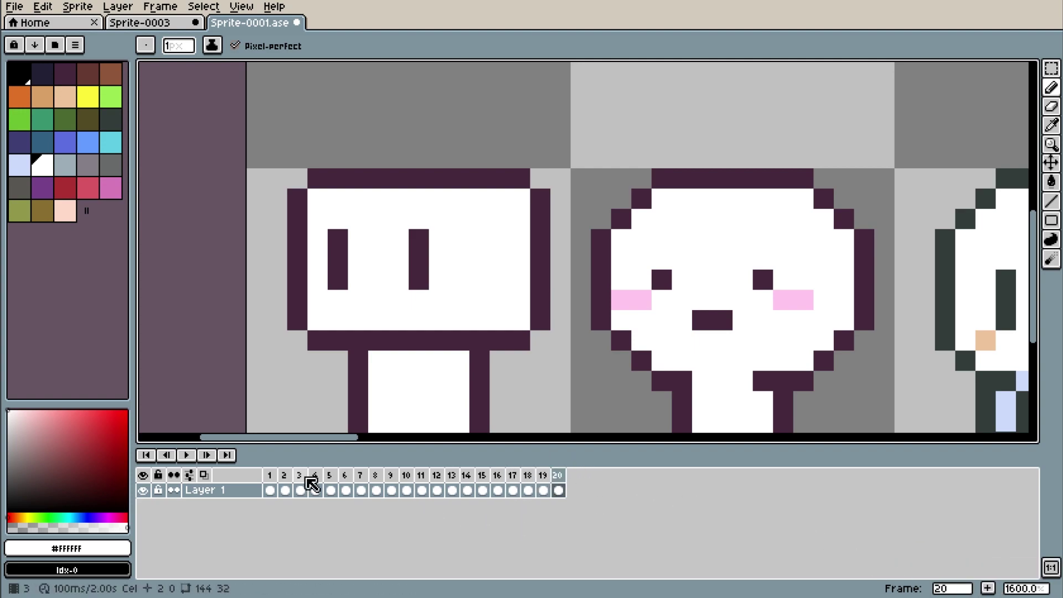
pyautogui.click(186, 455)
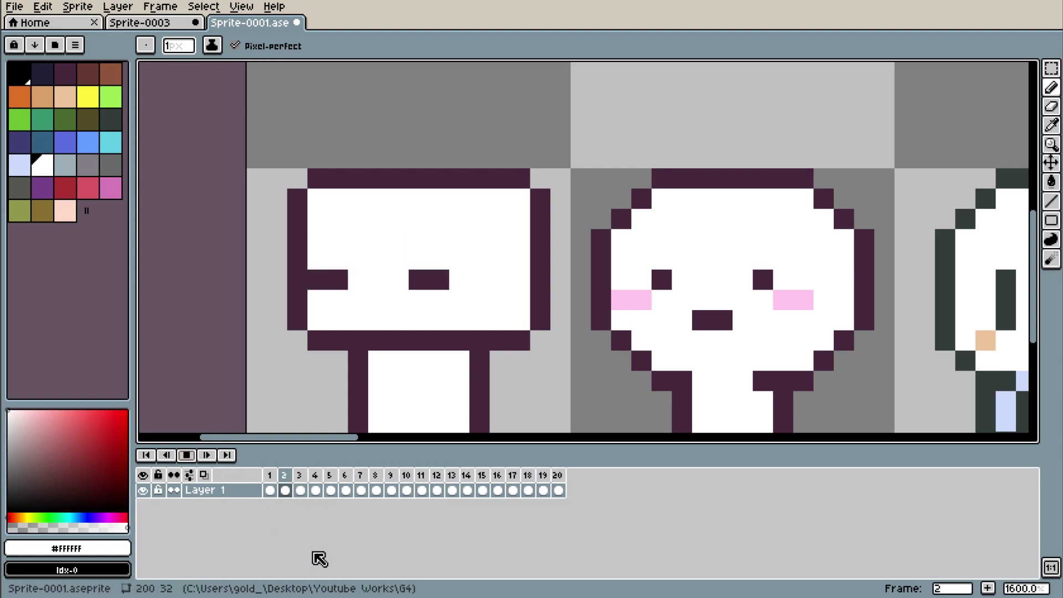
# Step: Play the 31-frame lineup from frame 1, zoomed out to show all eight characters
pyautogui.scroll(-2, 649, 281)
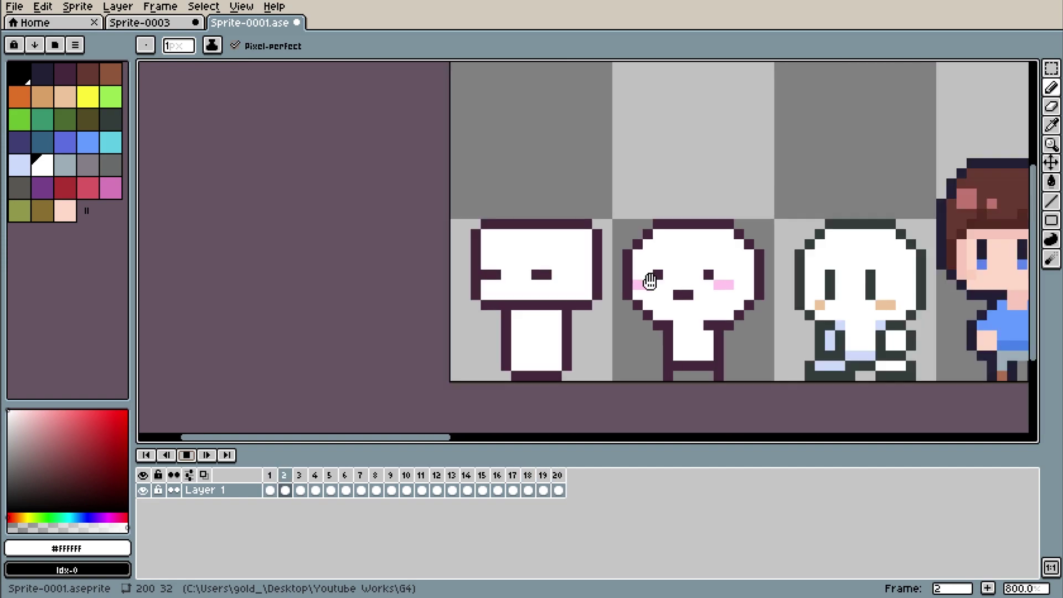
pyautogui.scroll(-1, 724, 315)
pyautogui.moveTo(491, 438); pyautogui.dragTo(560, 443)
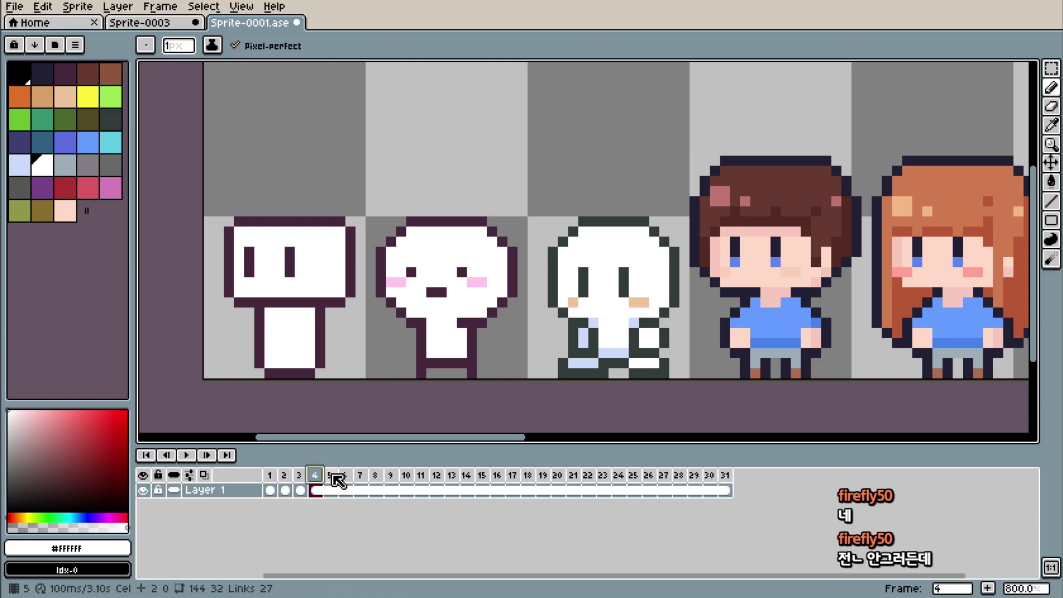
pyautogui.press('Return')
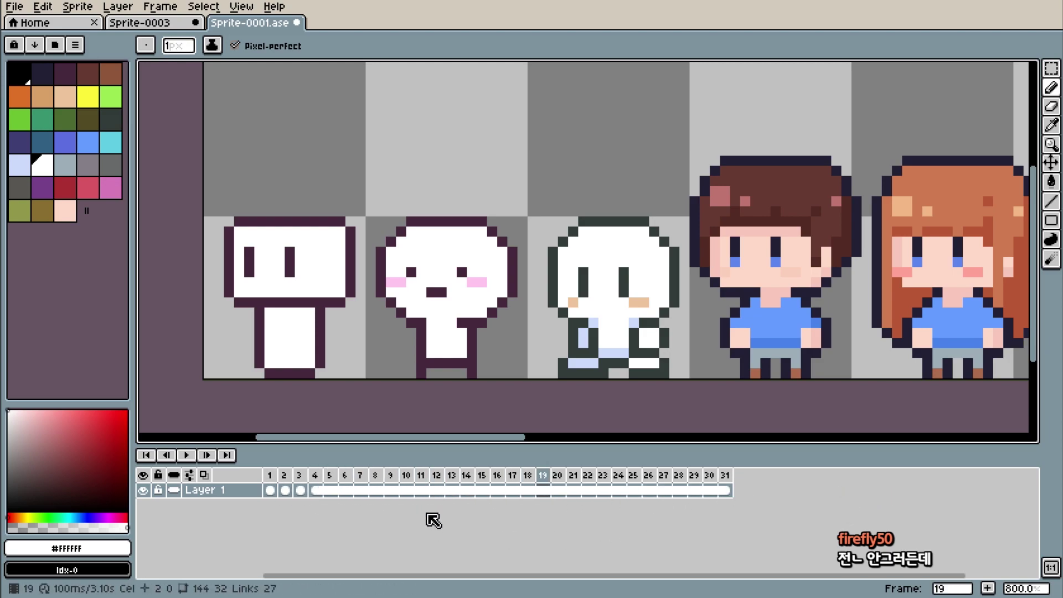
pyautogui.click(330, 476)
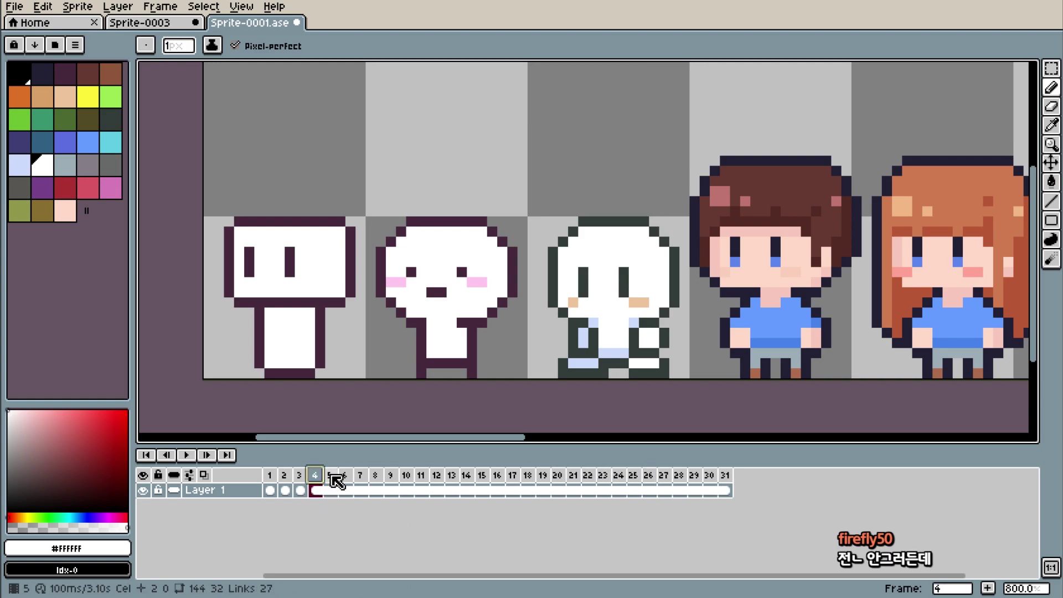
pyautogui.click(270, 475)
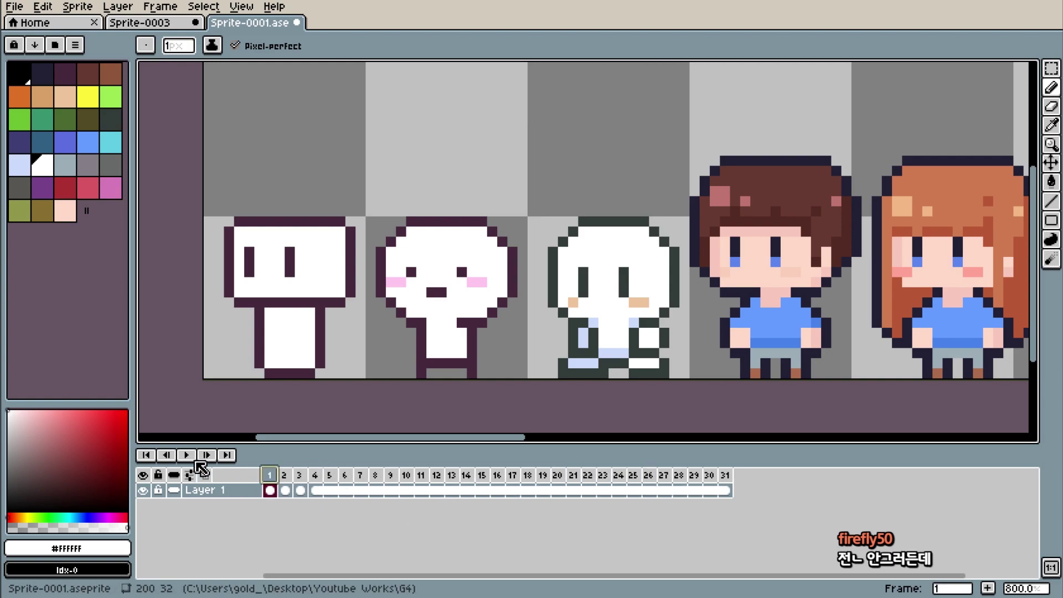
pyautogui.press('Return')
pyautogui.moveTo(506, 438); pyautogui.dragTo(616, 437)
pyautogui.scroll(-2, 548, 377)
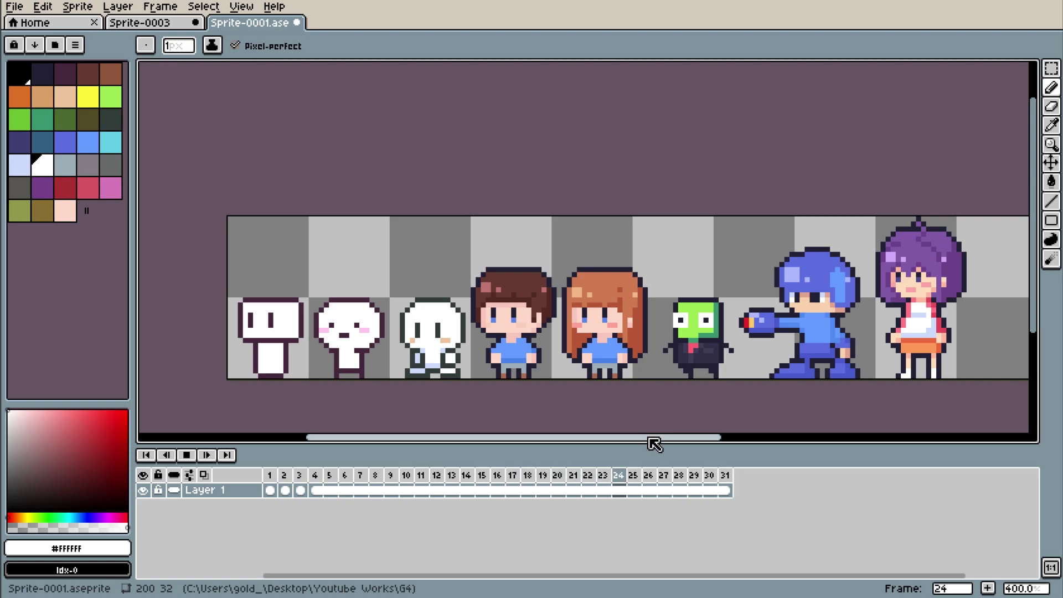
# Step: Stop playback on frame 2 and bring the green creature into view
pyautogui.moveTo(654, 443)
pyautogui.mouseDown()
pyautogui.moveTo(705, 444)
pyautogui.moveTo(717, 424)
pyautogui.mouseUp()
pyautogui.scroll(3, 531, 354)
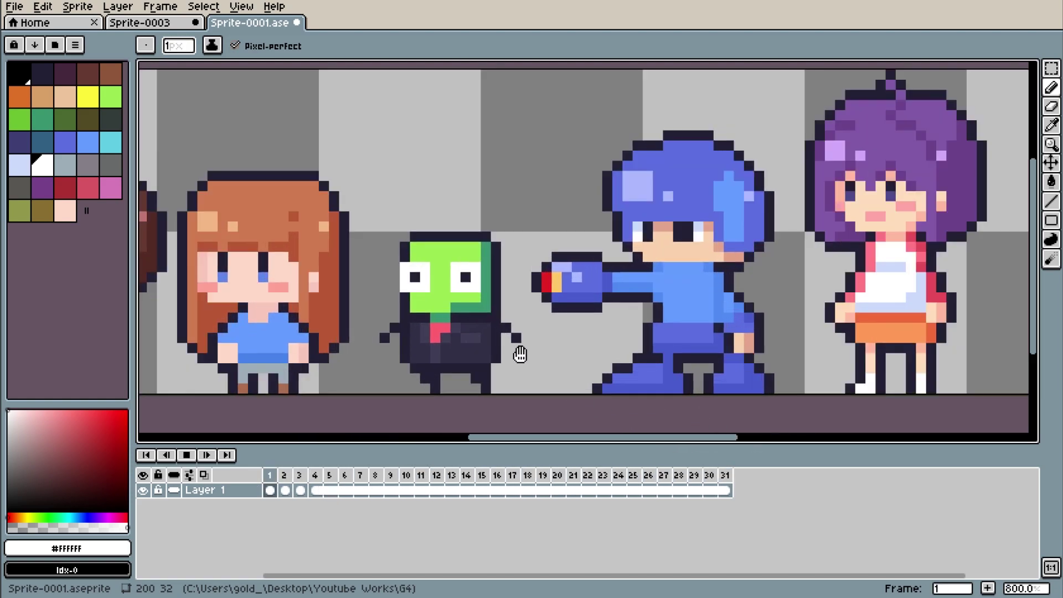
pyautogui.scroll(2, 452, 308)
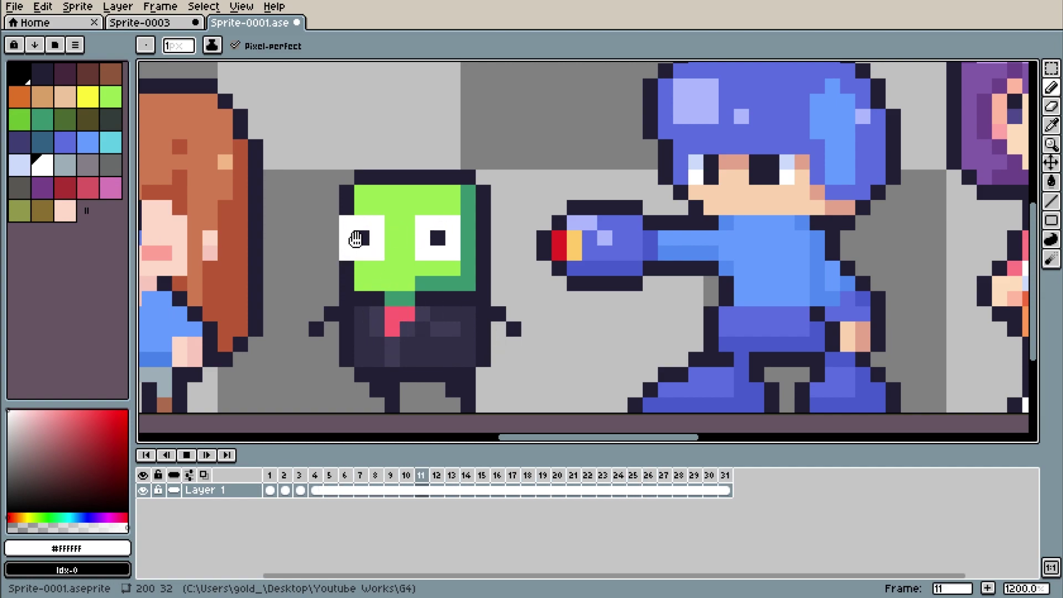
pyautogui.click(188, 455)
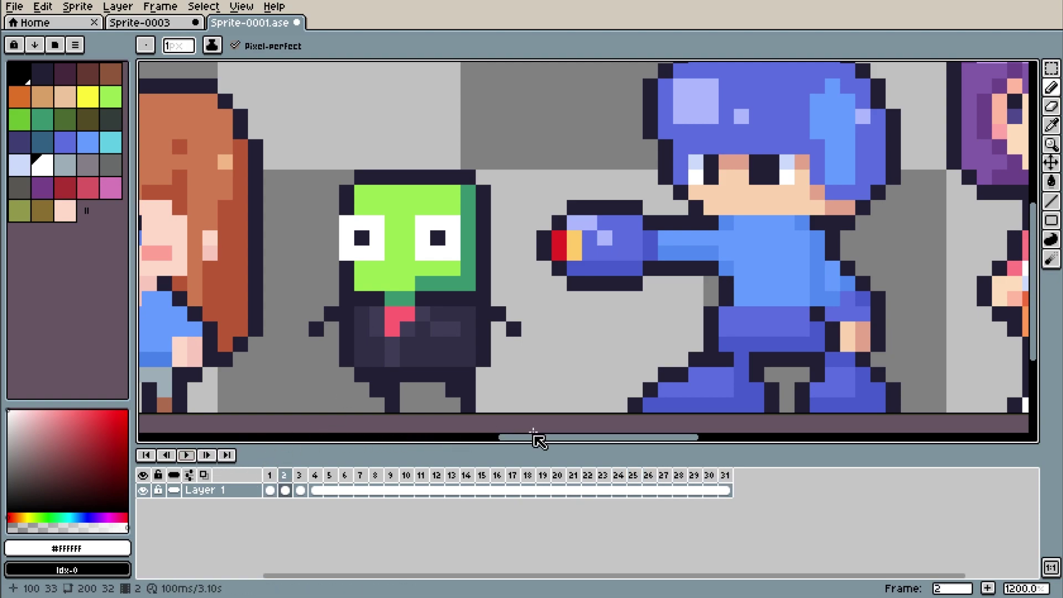
pyautogui.moveTo(535, 437); pyautogui.dragTo(522, 447)
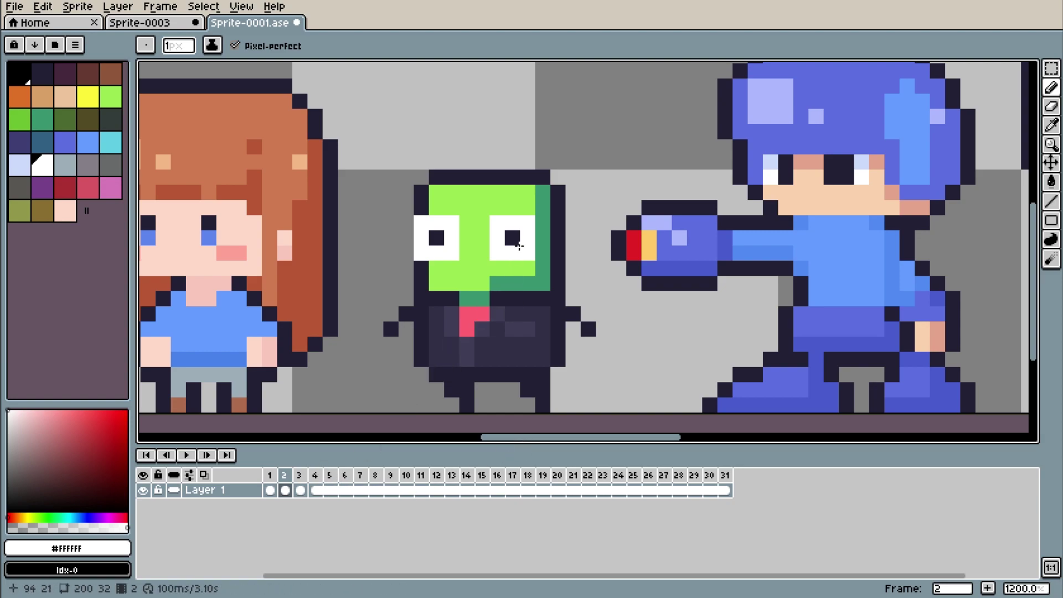
pyautogui.hscroll(2, 497, 234)
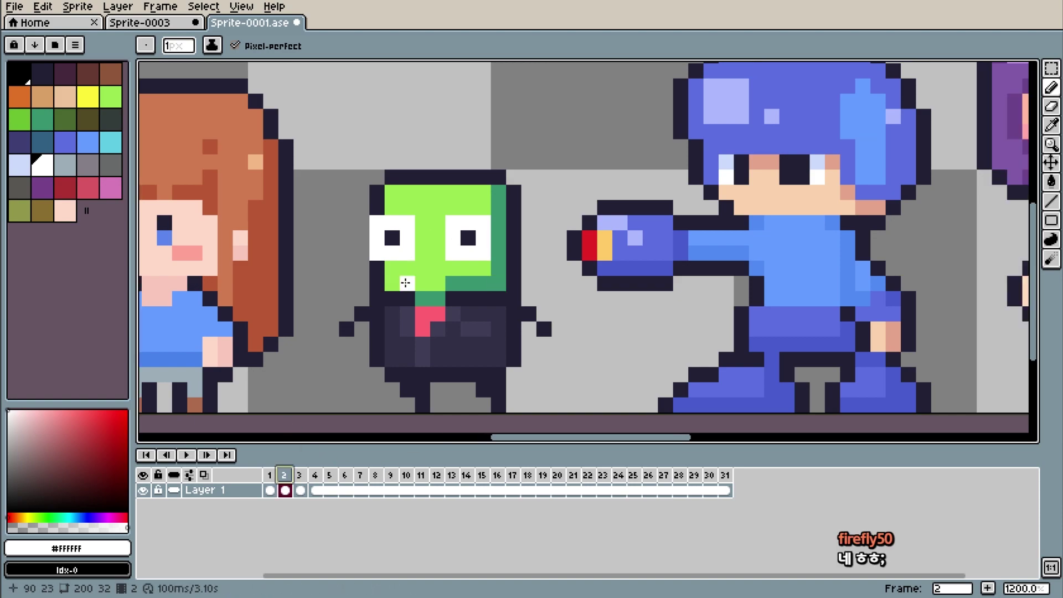
# Step: Paint dark-green lids across the top row of the green creature's eyes
pyautogui.press('i')
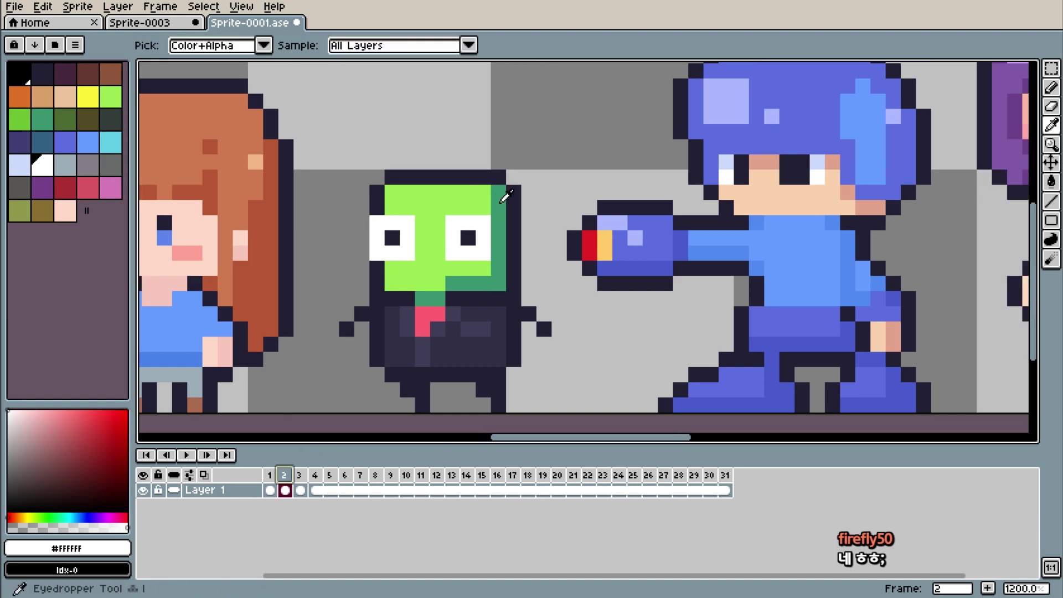
pyautogui.click(495, 201)
pyautogui.scroll(1, 492, 203)
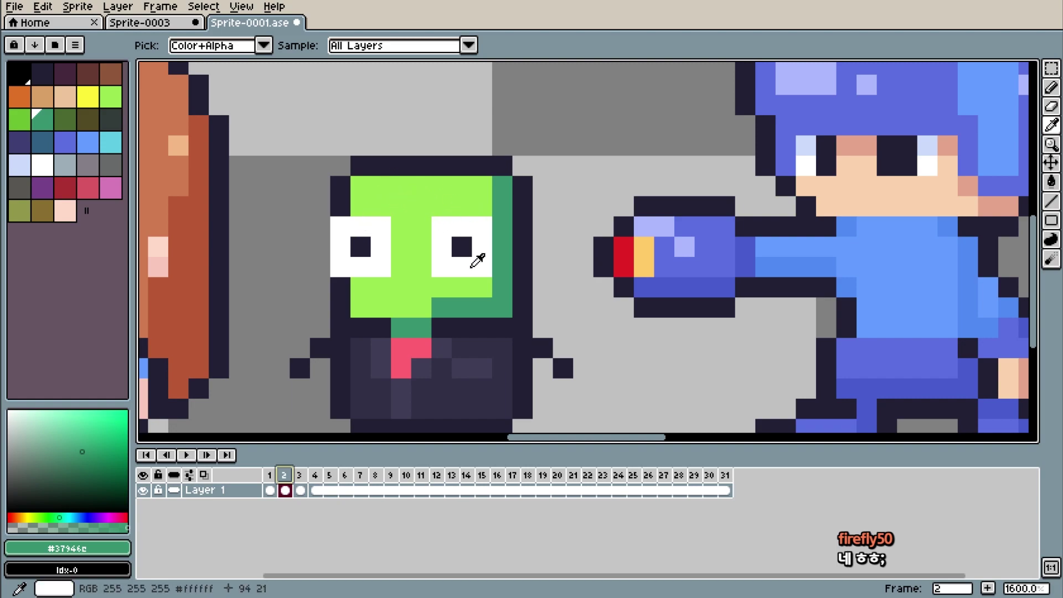
pyautogui.press('b')
pyautogui.click(339, 230)
pyautogui.moveTo(339, 230); pyautogui.dragTo(481, 232)
# Step: Finish the right eye's lid, then fill both eyes solid dark green on frame 3
pyautogui.scroll(-4, 476, 344)
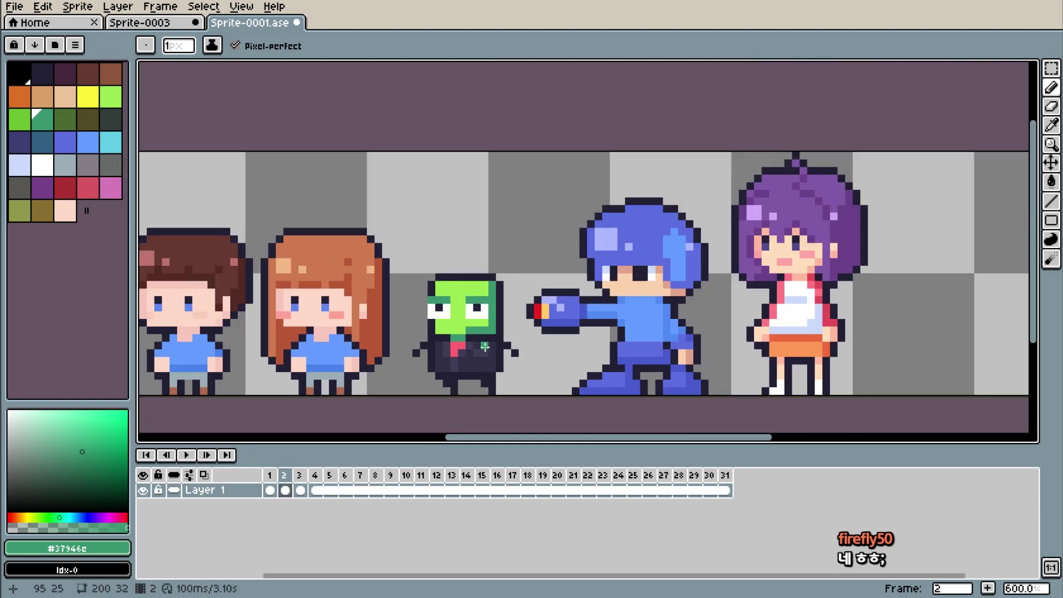
pyautogui.click(481, 344)
pyautogui.scroll(4, 481, 345)
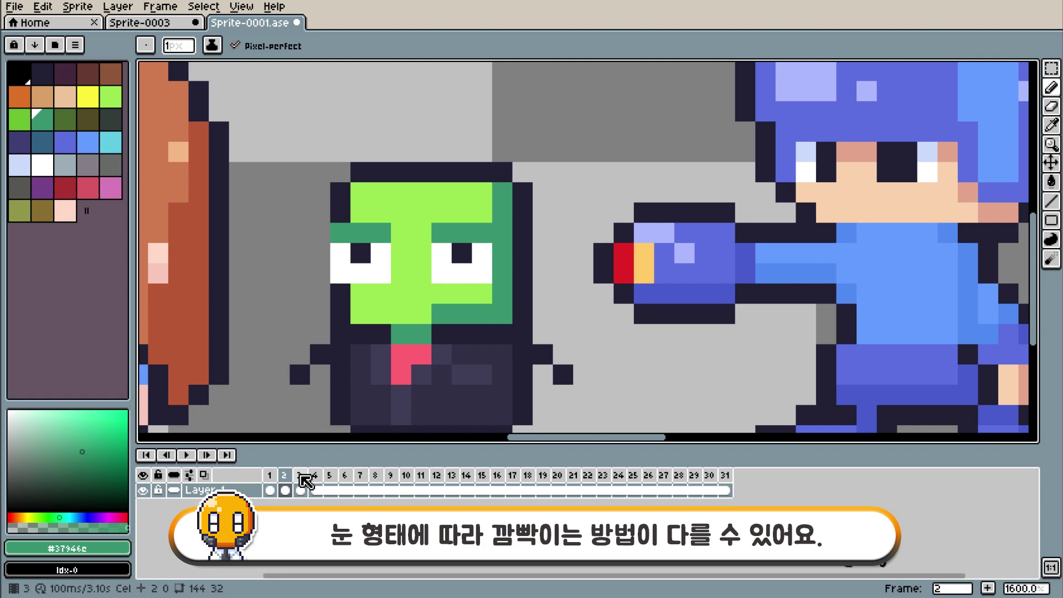
pyautogui.click(299, 475)
pyautogui.moveTo(339, 233)
pyautogui.mouseDown()
pyautogui.moveTo(377, 271)
pyautogui.moveTo(372, 232)
pyautogui.moveTo(382, 232)
pyautogui.mouseUp()
pyautogui.click(458, 229)
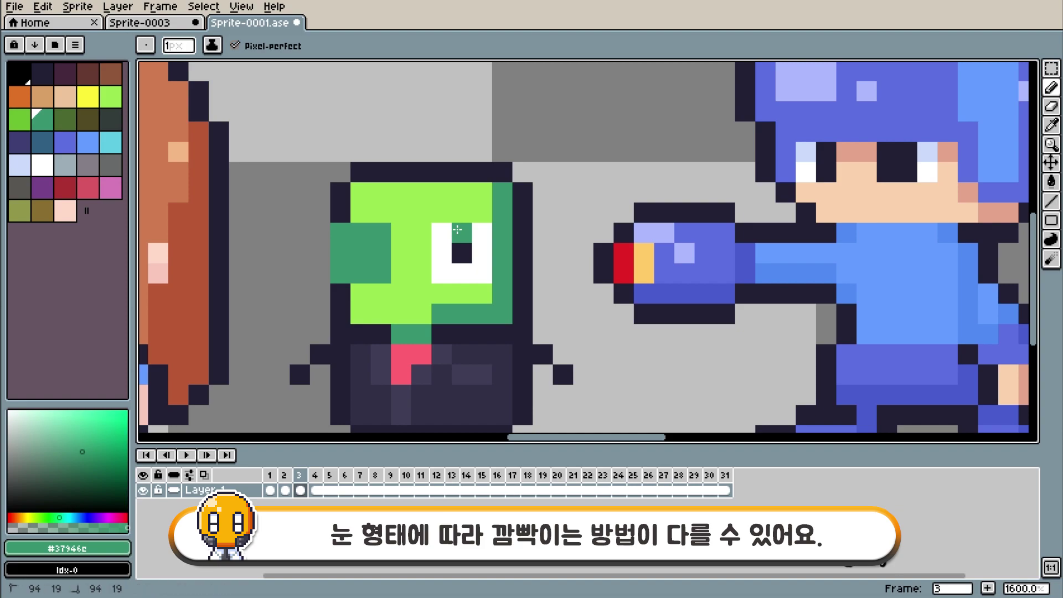
pyautogui.moveTo(457, 229); pyautogui.dragTo(453, 269)
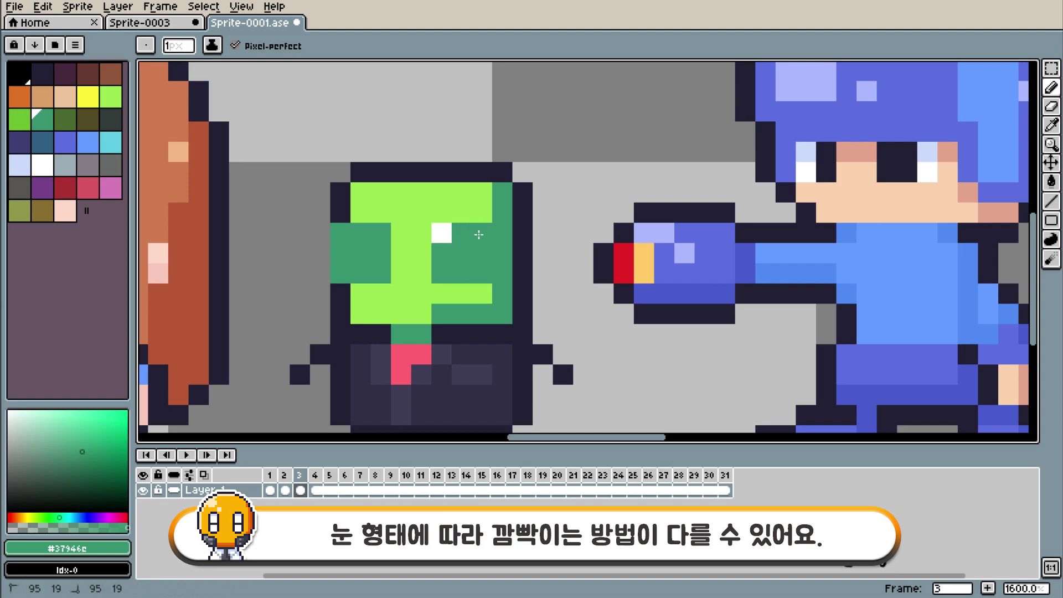
pyautogui.click(441, 233)
# Step: Check frame 4, return to frame 1, zoom out and play the blink
pyautogui.scroll(-4, 442, 231)
pyautogui.scroll(2, 441, 232)
pyautogui.scroll(2, 442, 230)
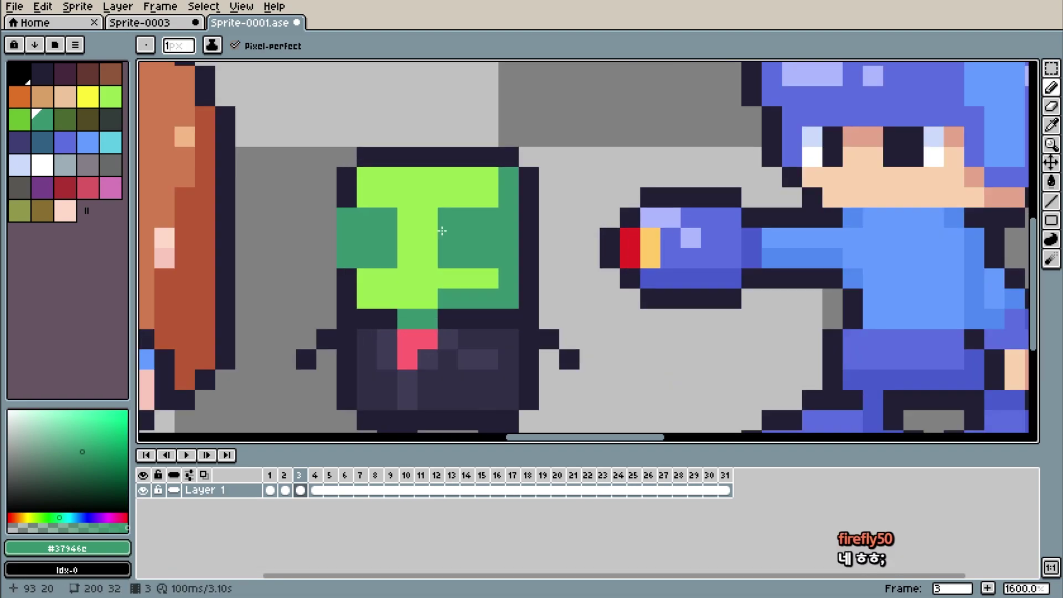
pyautogui.click(316, 478)
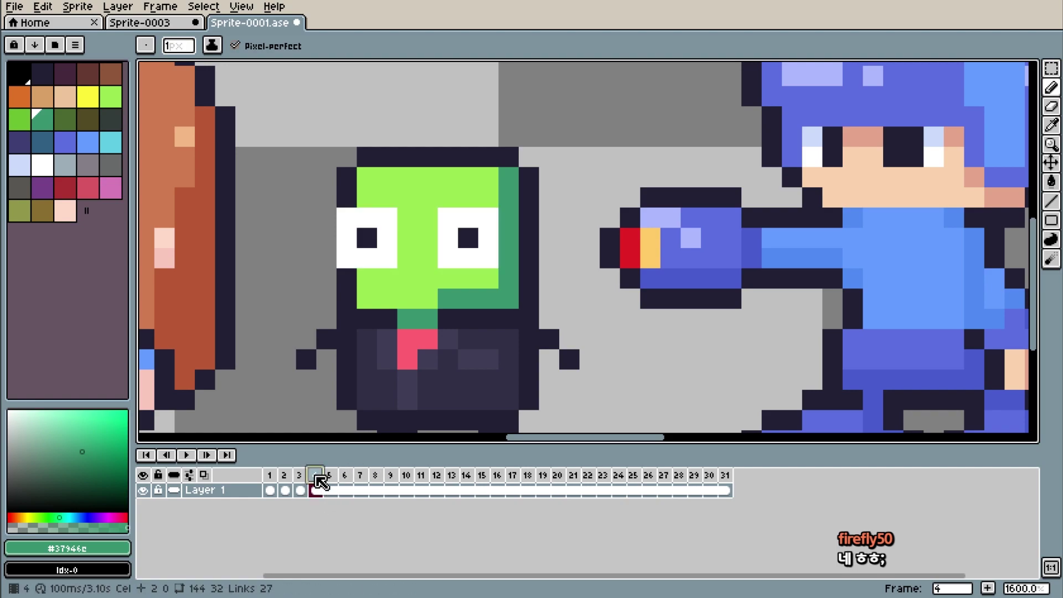
pyautogui.click(269, 476)
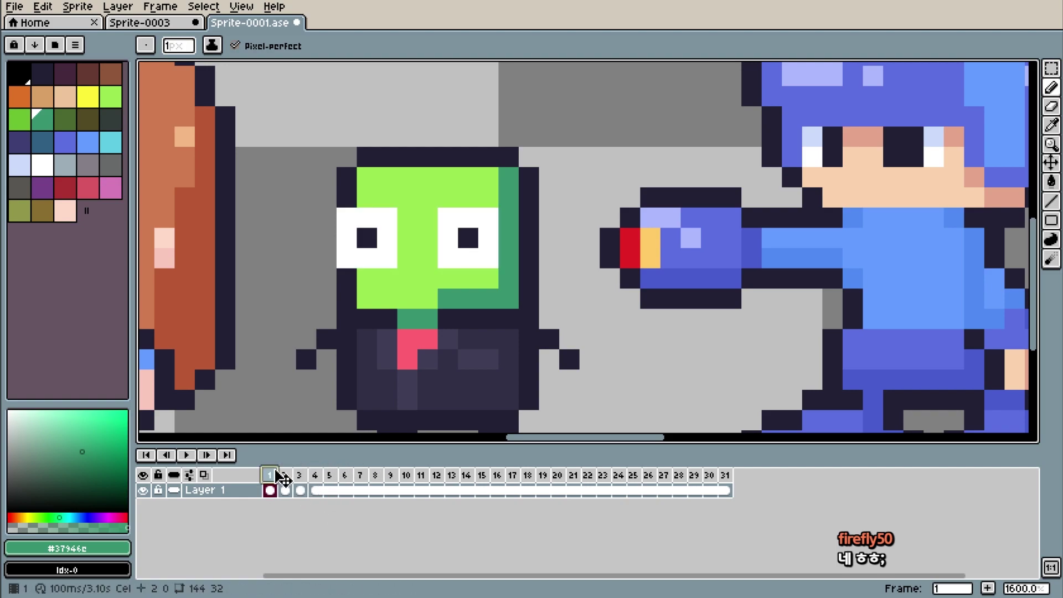
pyautogui.press('3')
pyautogui.click(187, 455)
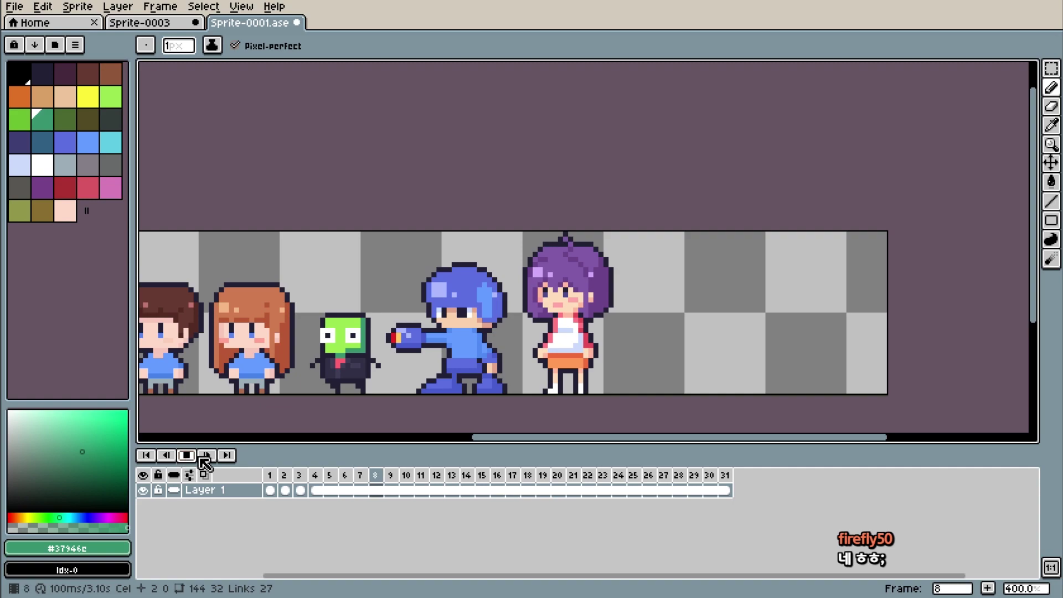
# Step: Stop playback on frame 1 with the full character strip fitting the canvas
pyautogui.moveTo(493, 438); pyautogui.dragTo(433, 437)
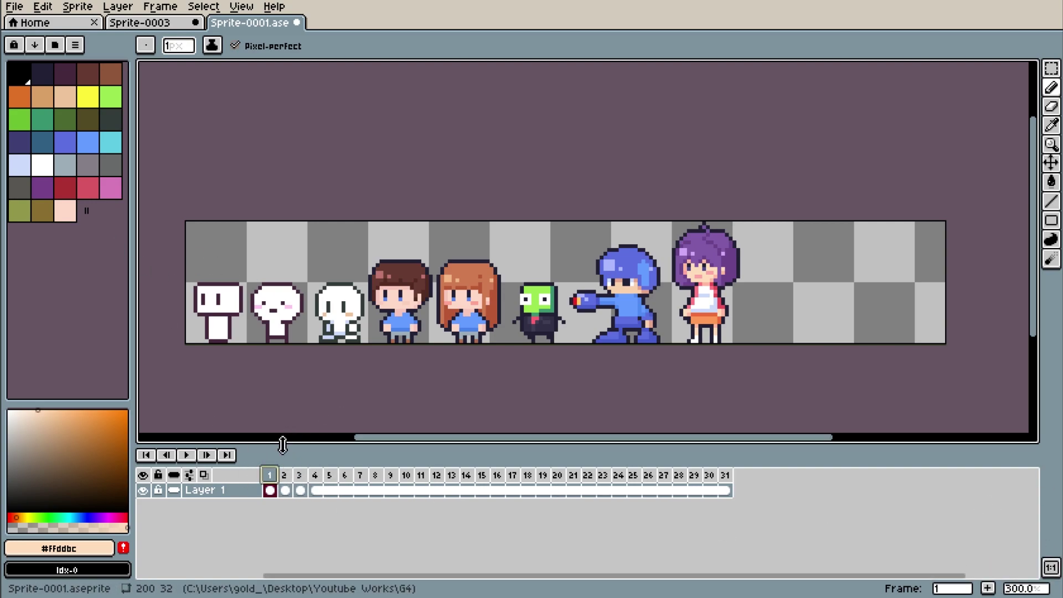
pyautogui.scroll(1, 282, 432)
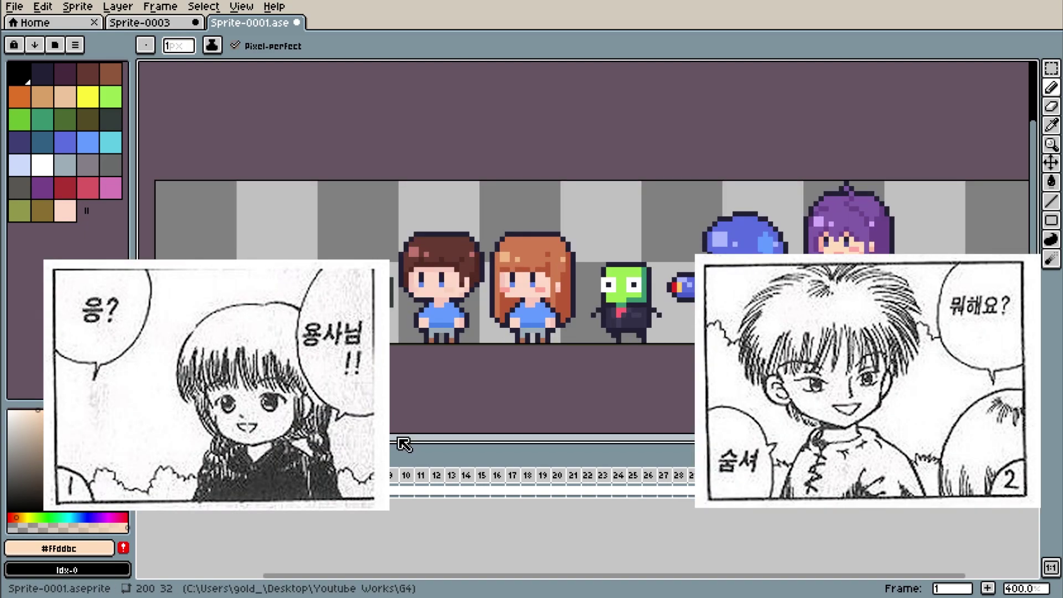
# Step: Browse the Layer menu, add an empty Layer 2, and zoom in on the characters
pyautogui.click(118, 7)
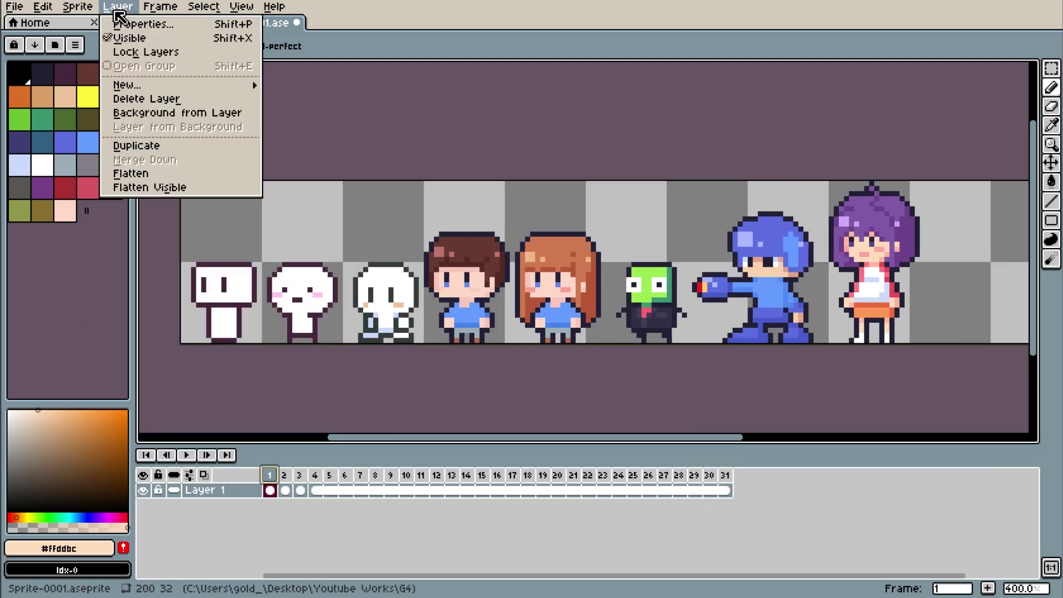
pyautogui.click(119, 11)
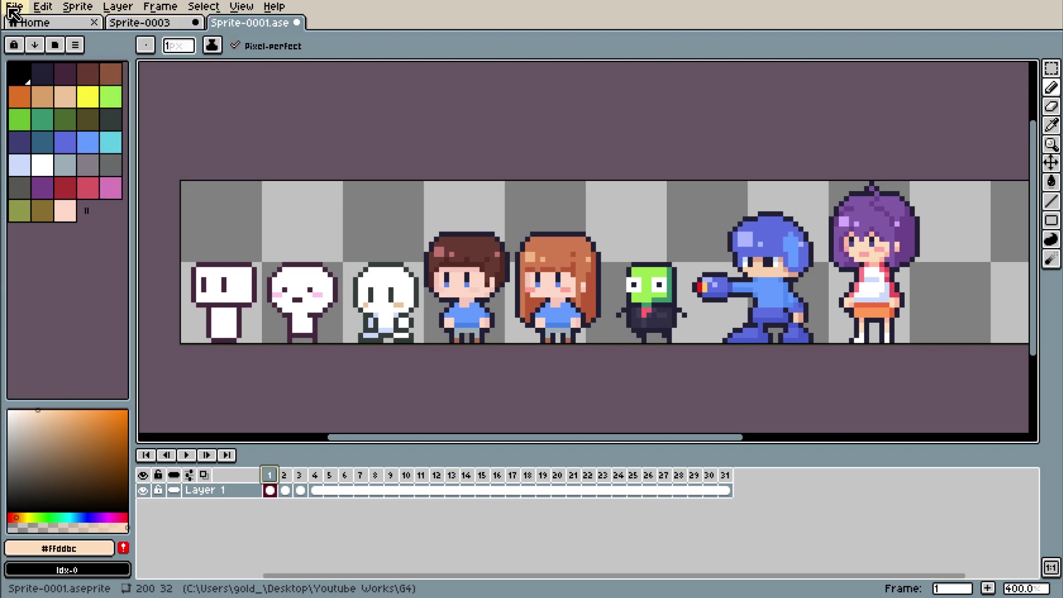
pyautogui.scroll(-1, 162, 70)
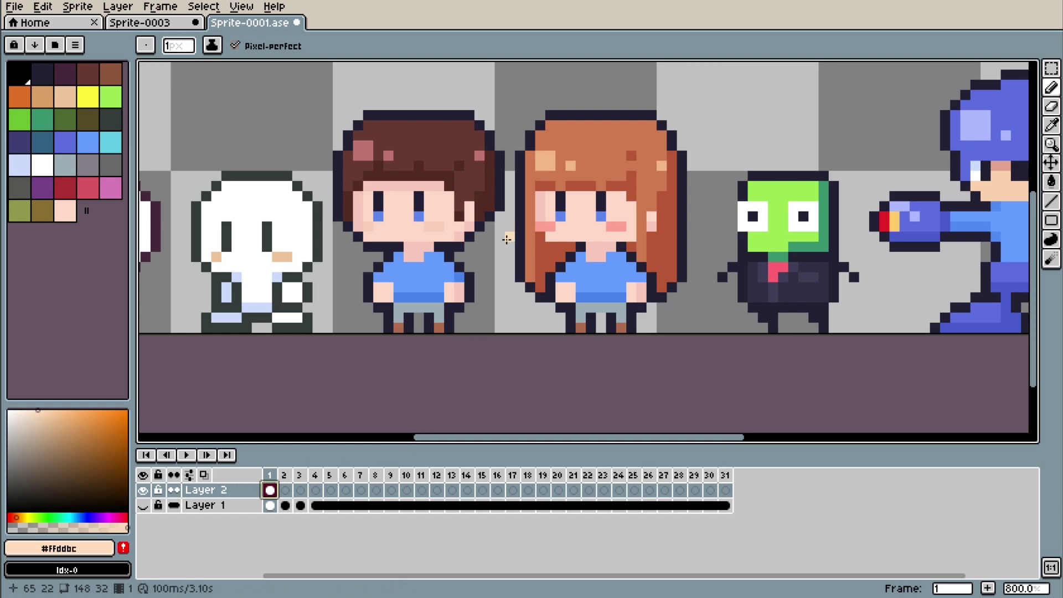
# Step: Place a peach pixel on the green creature, choose Rectangular Marquee, and add frame 2
pyautogui.scroll(1, 565, 90)
pyautogui.scroll(-1, 312, 341)
pyautogui.scroll(2, 311, 343)
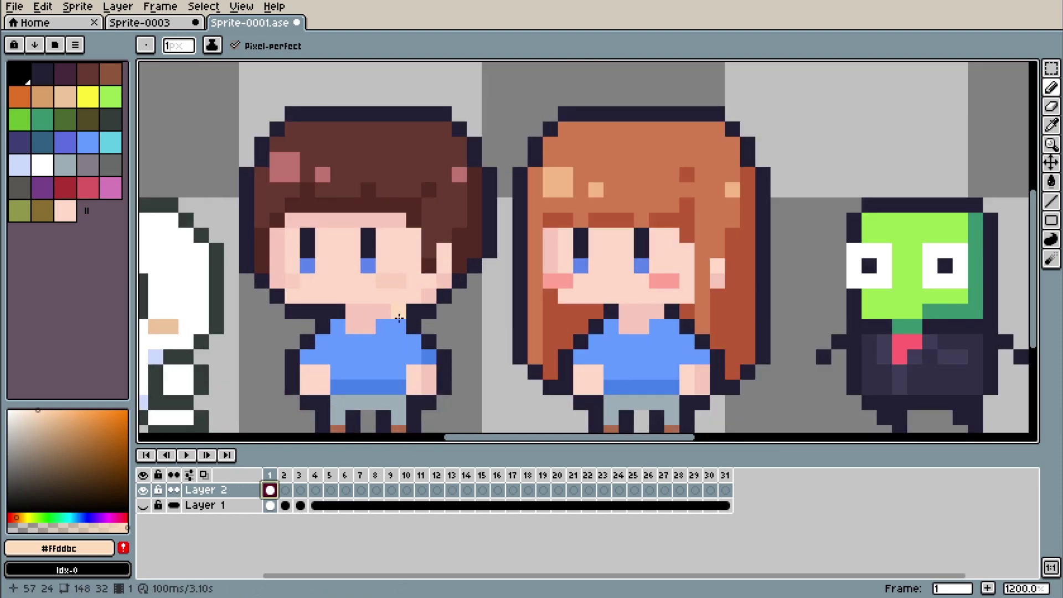
pyautogui.moveTo(1034, 221); pyautogui.dragTo(1044, 229)
pyautogui.click(900, 214)
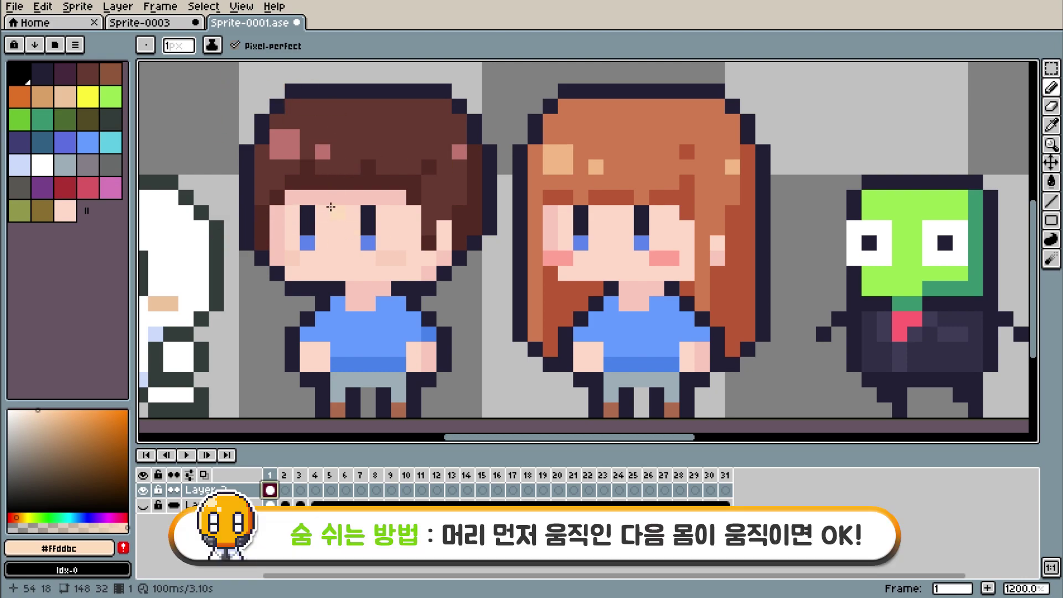
pyautogui.click(1051, 68)
pyautogui.press('Right')
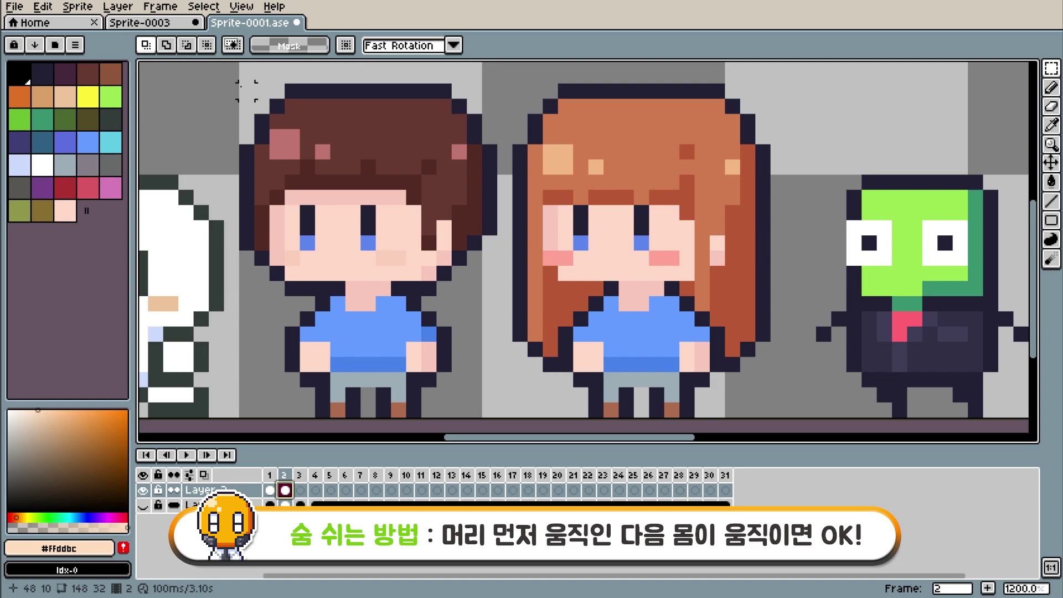
# Step: Select both characters' heads and move them down one pixel
pyautogui.moveTo(247, 88); pyautogui.dragTo(782, 259)
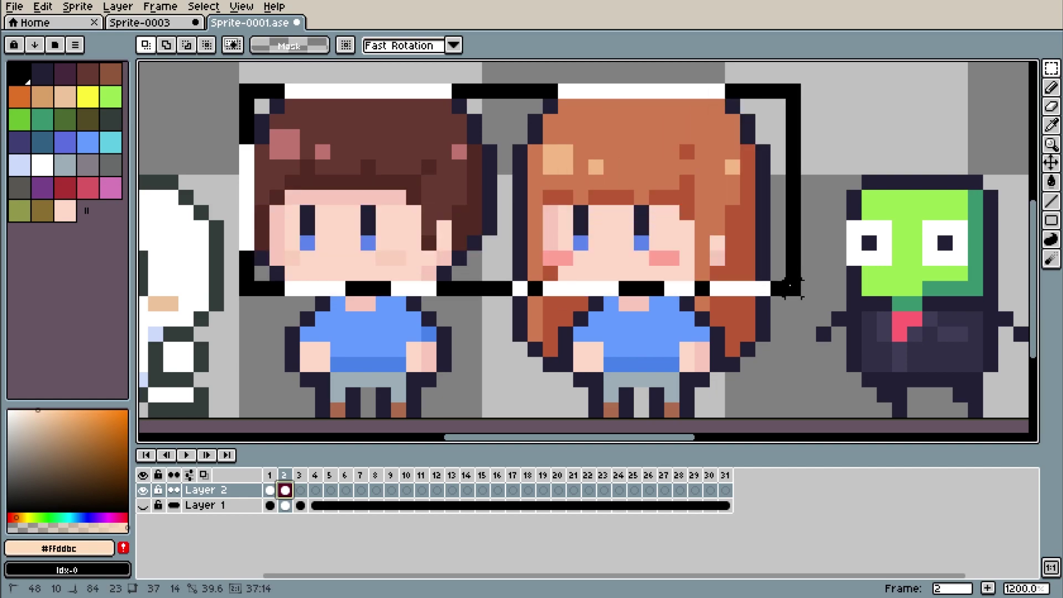
pyautogui.moveTo(781, 259); pyautogui.dragTo(803, 298)
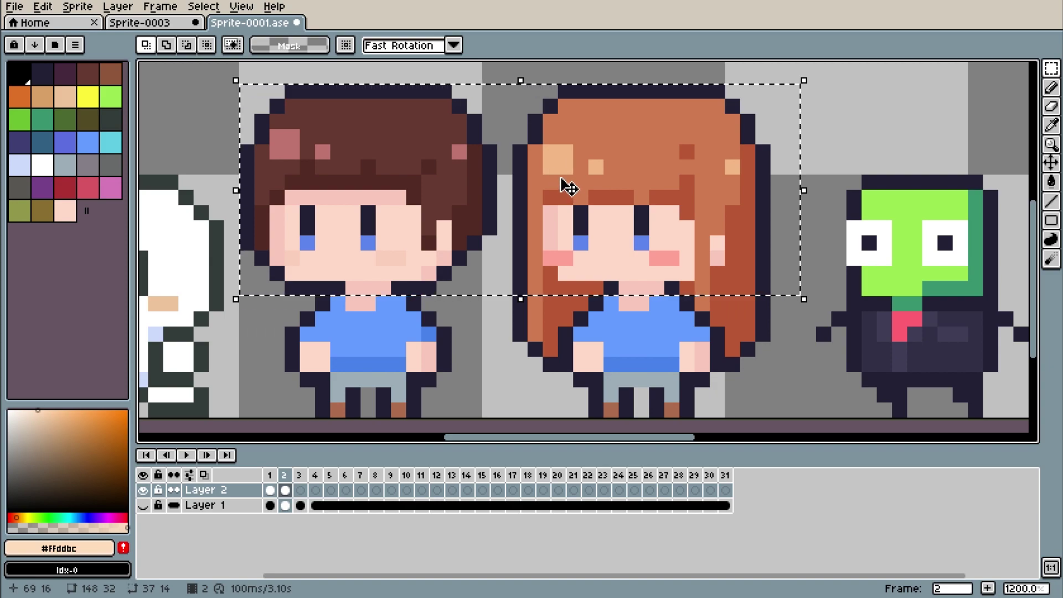
pyautogui.moveTo(569, 188); pyautogui.dragTo(569, 204)
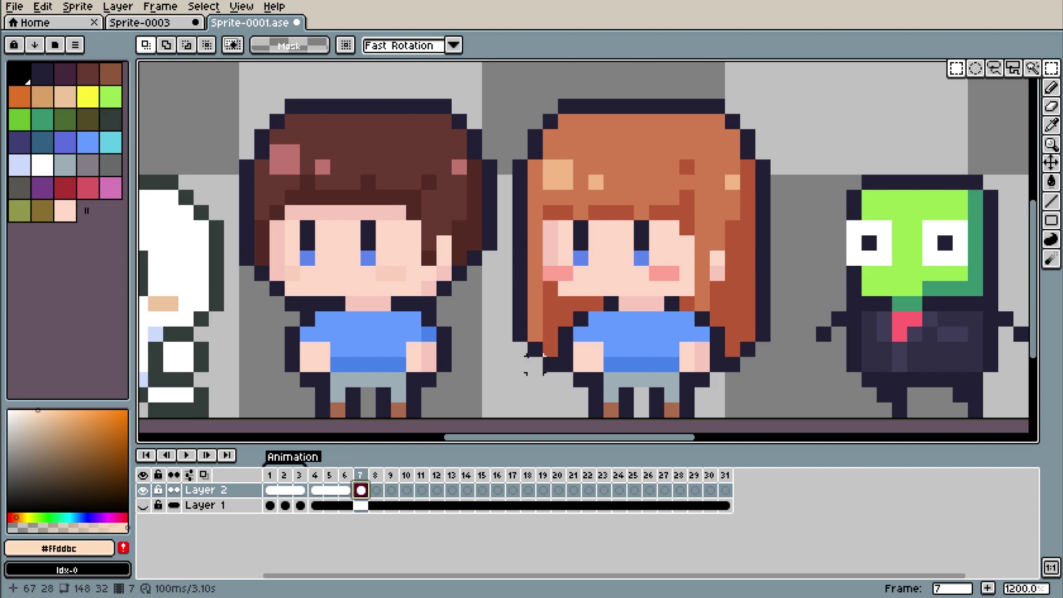
# Step: Select both characters' bodies and shift them by one pixel on frame 7
pyautogui.click(270, 491)
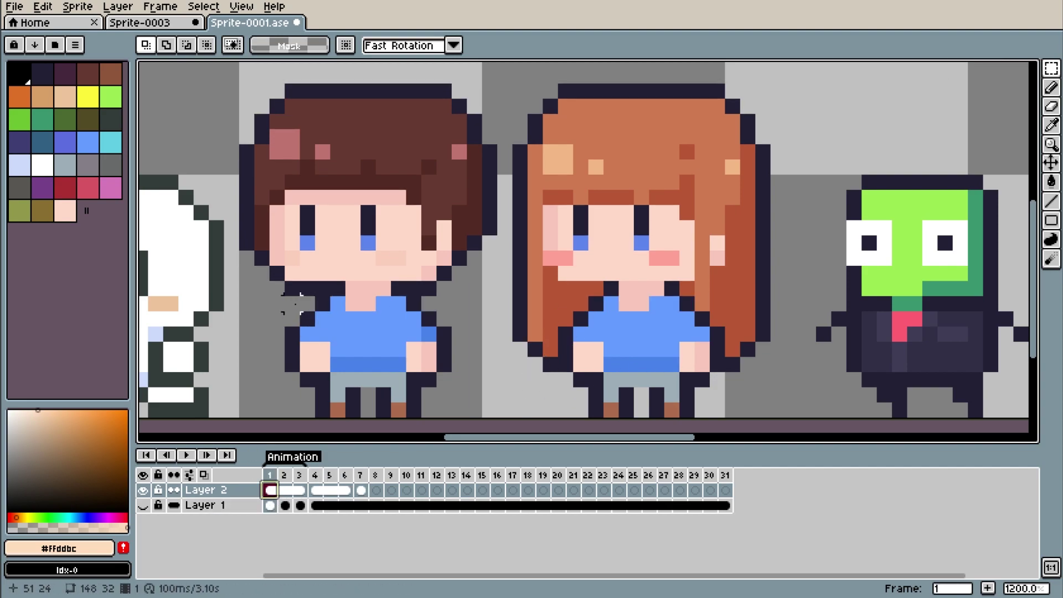
pyautogui.moveTo(284, 295); pyautogui.dragTo(787, 389)
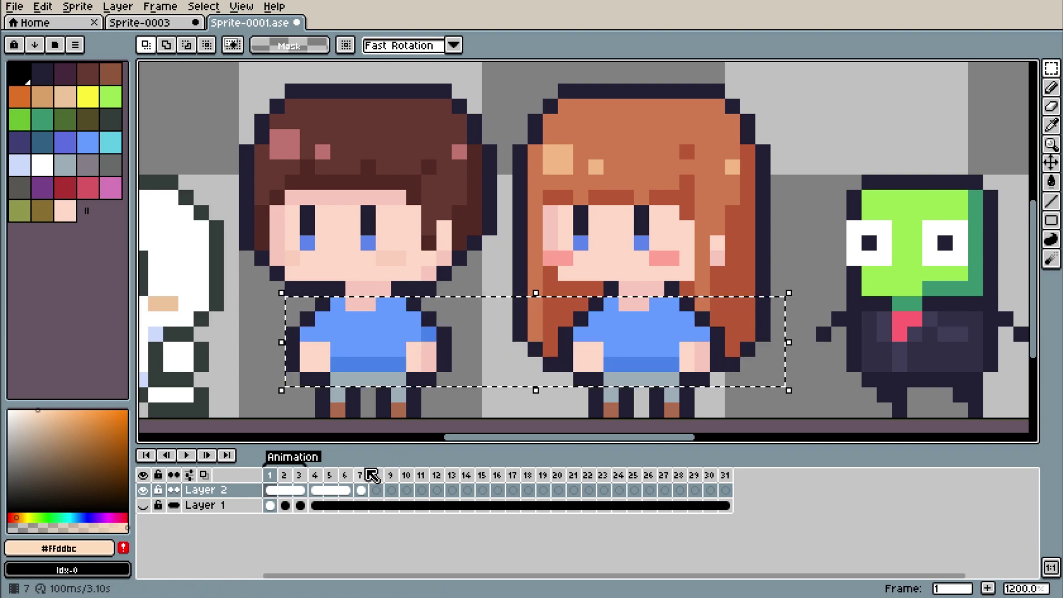
pyautogui.click(320, 490)
pyautogui.click(361, 490)
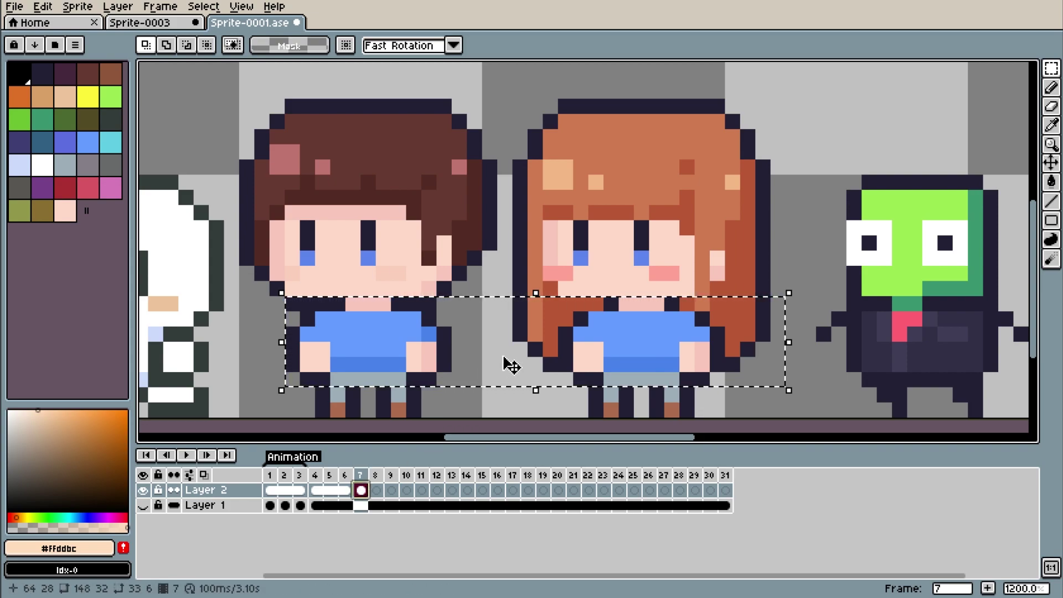
pyautogui.moveTo(505, 361); pyautogui.dragTo(587, 362)
pyautogui.press('Down')
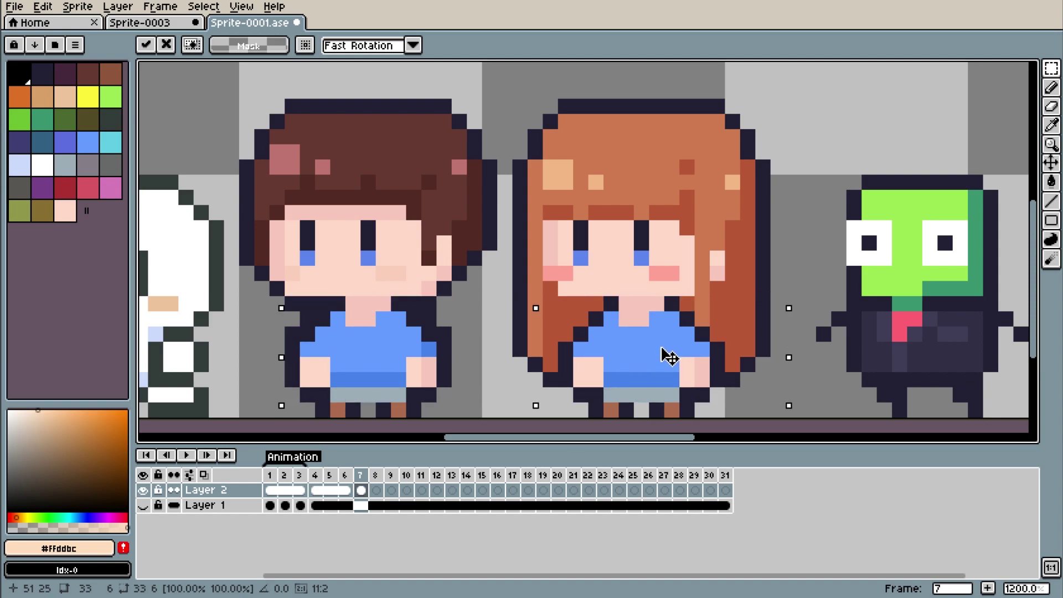
pyautogui.moveTo(662, 349)
pyautogui.mouseDown()
pyautogui.moveTo(663, 331)
pyautogui.moveTo(661, 343)
pyautogui.mouseUp()
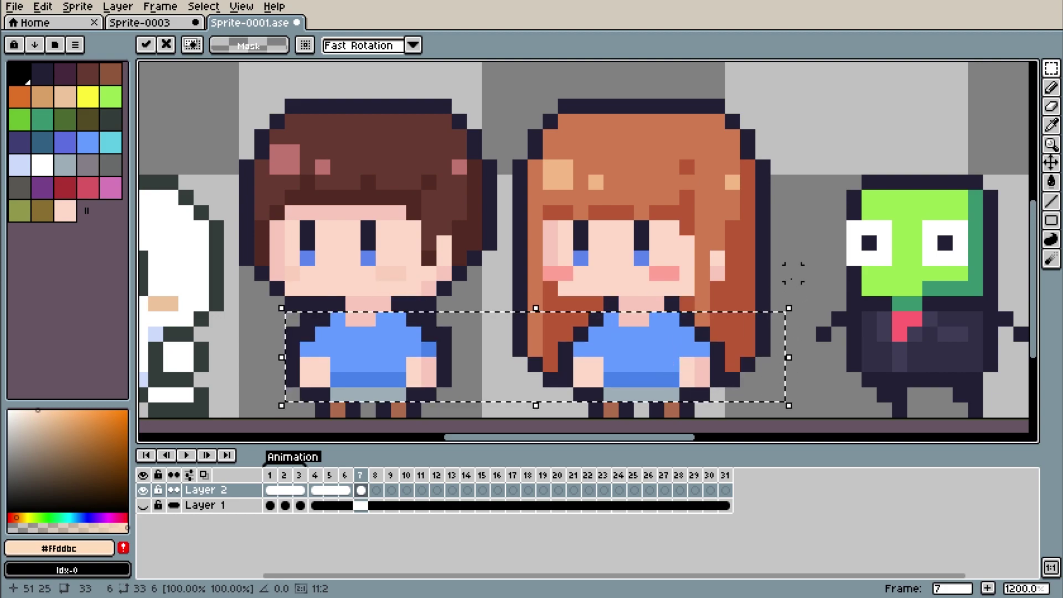
pyautogui.click(795, 255)
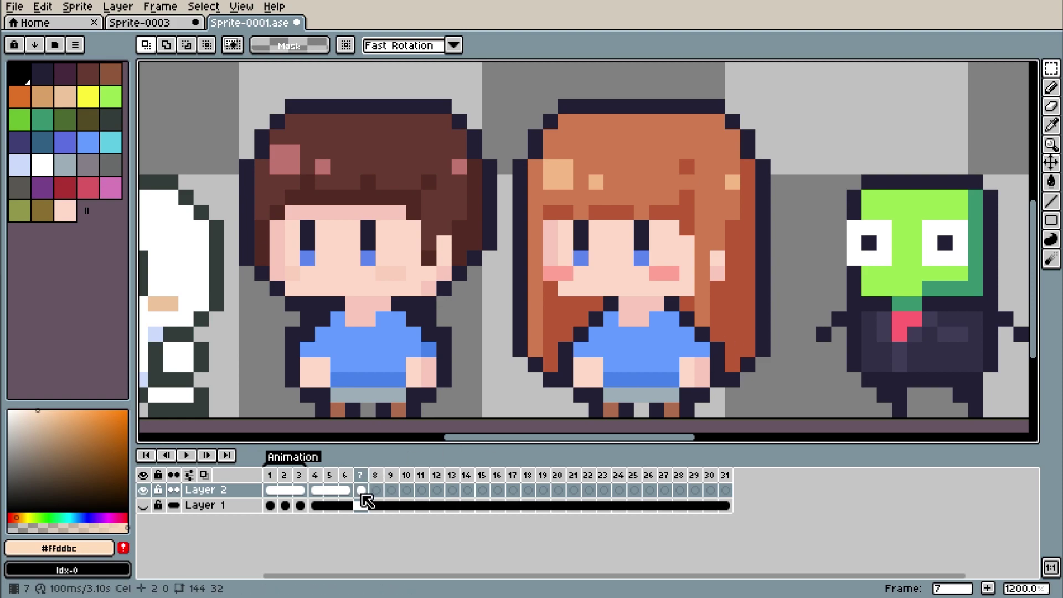
# Step: Extend Layer 2 to frame 10 and nudge both heads up one pixel
pyautogui.press('w')
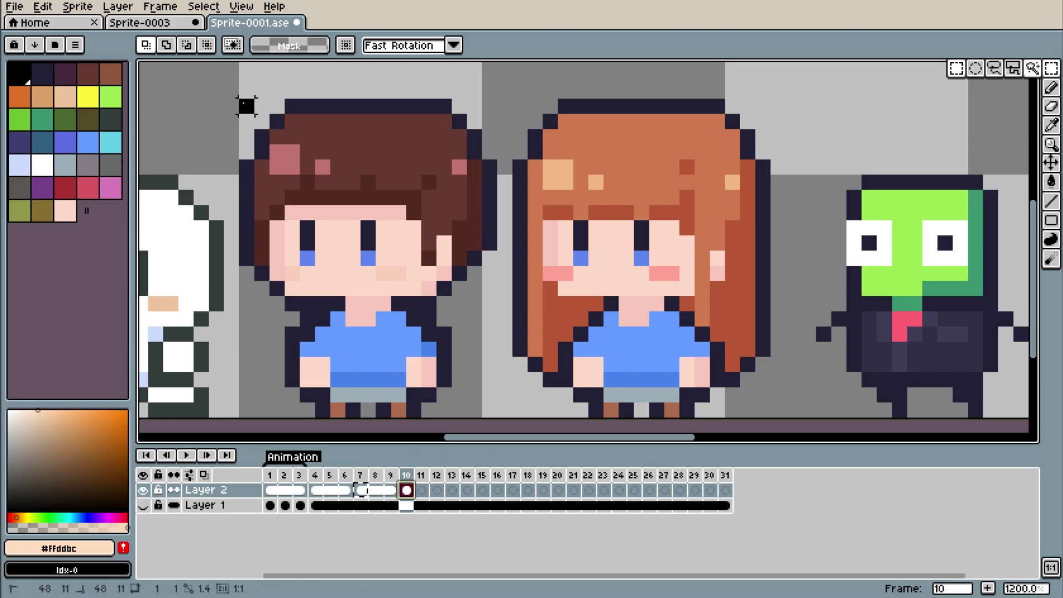
pyautogui.moveTo(244, 104); pyautogui.dragTo(789, 301)
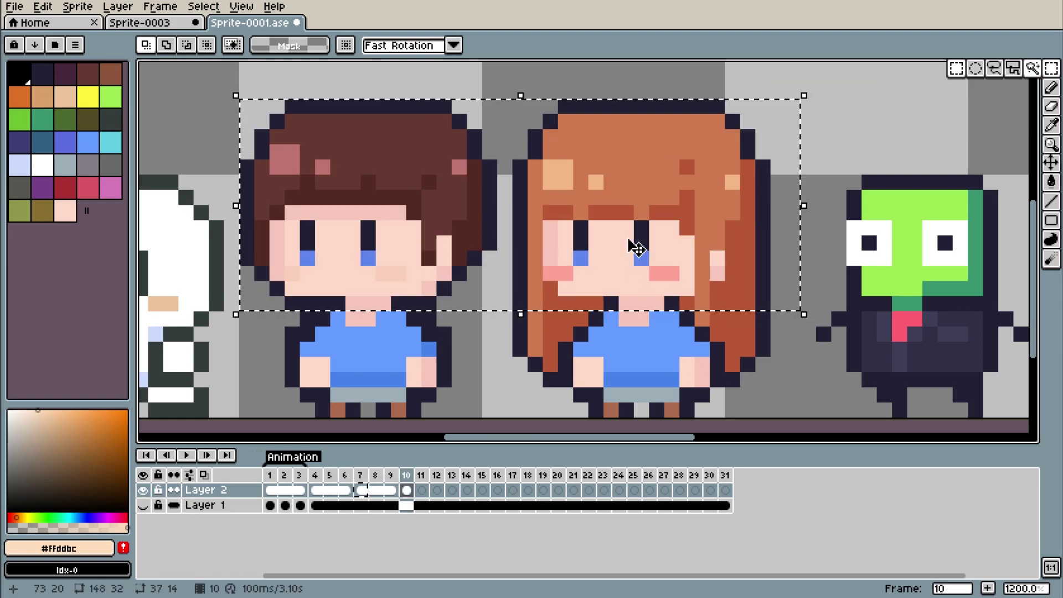
pyautogui.press('Up')
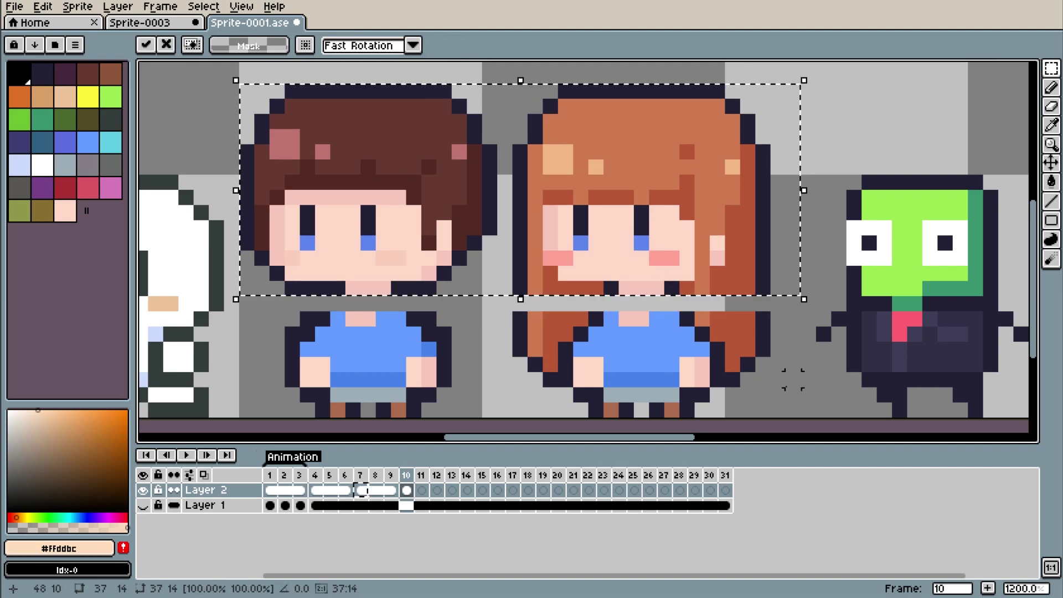
pyautogui.click(793, 394)
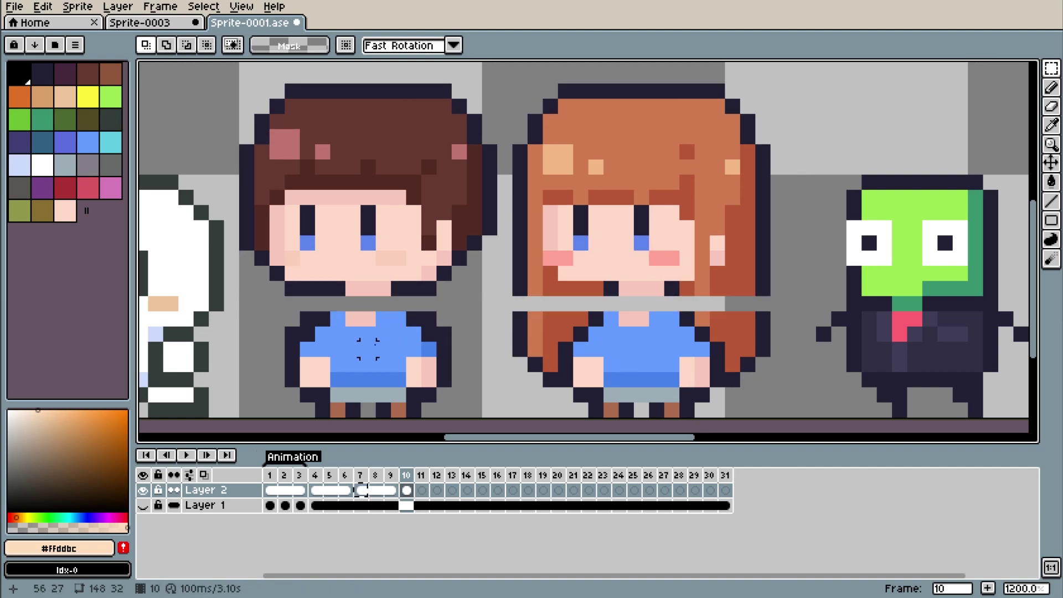
# Step: Sample colours from the sprite, ending on the dark outline colour
pyautogui.press('i')
pyautogui.click(273, 309)
pyautogui.press('b')
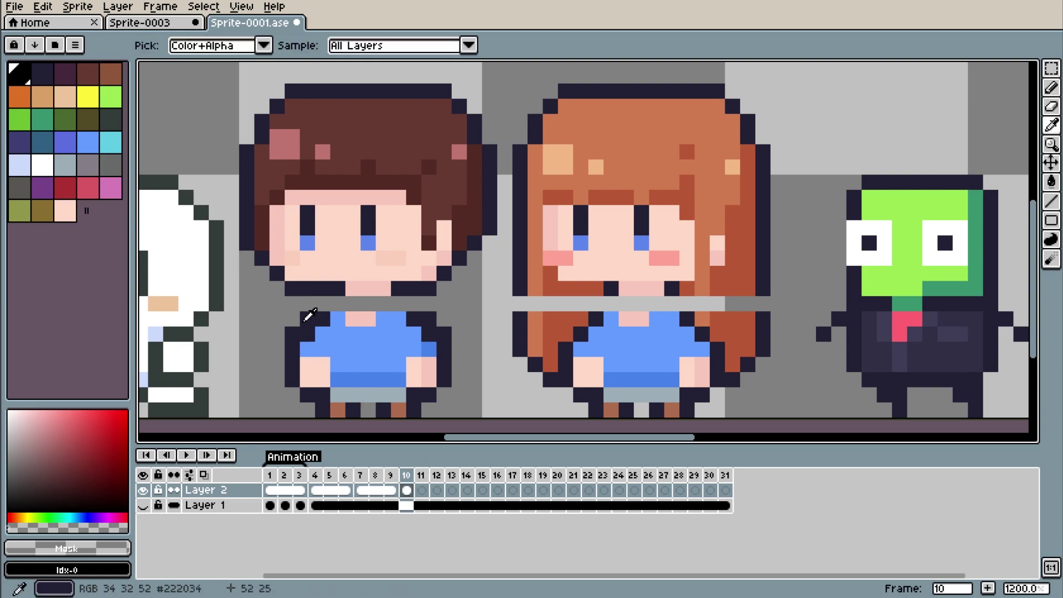
pyautogui.press('i')
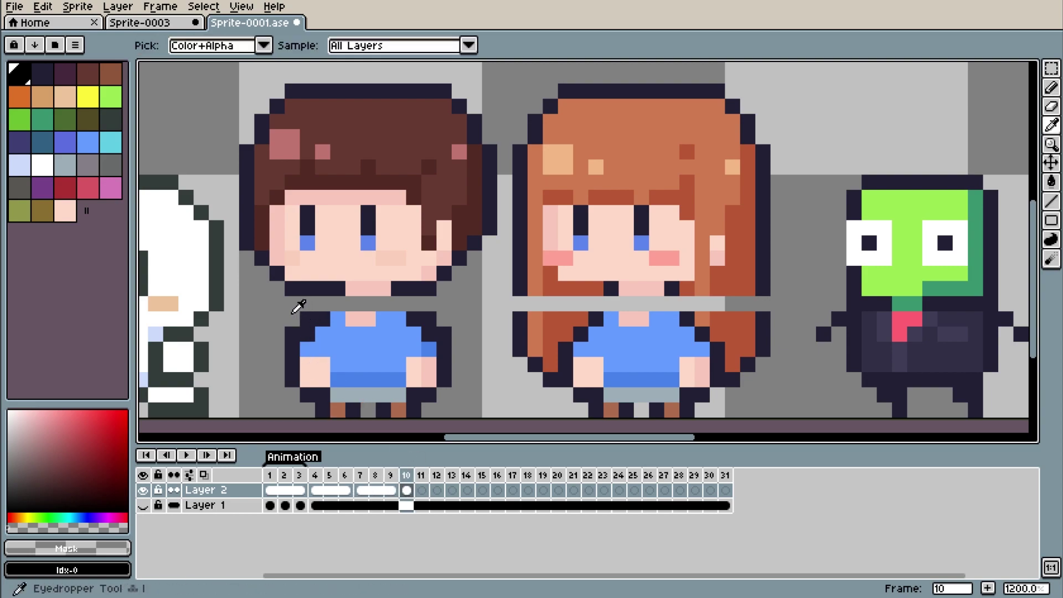
pyautogui.press('b')
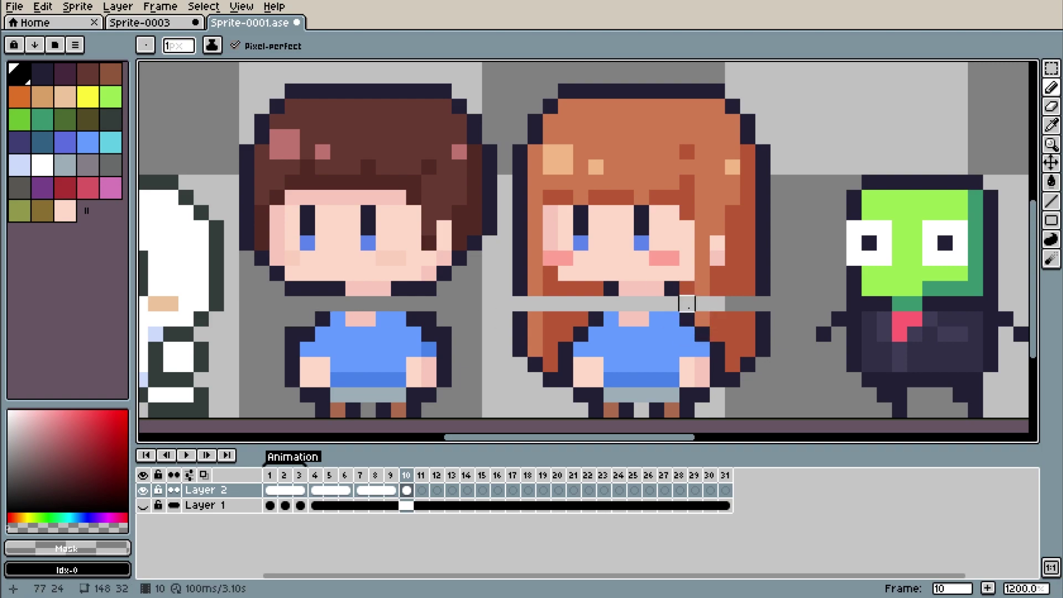
pyautogui.keyDown('alt'); pyautogui.click(763, 285); pyautogui.keyUp('alt')
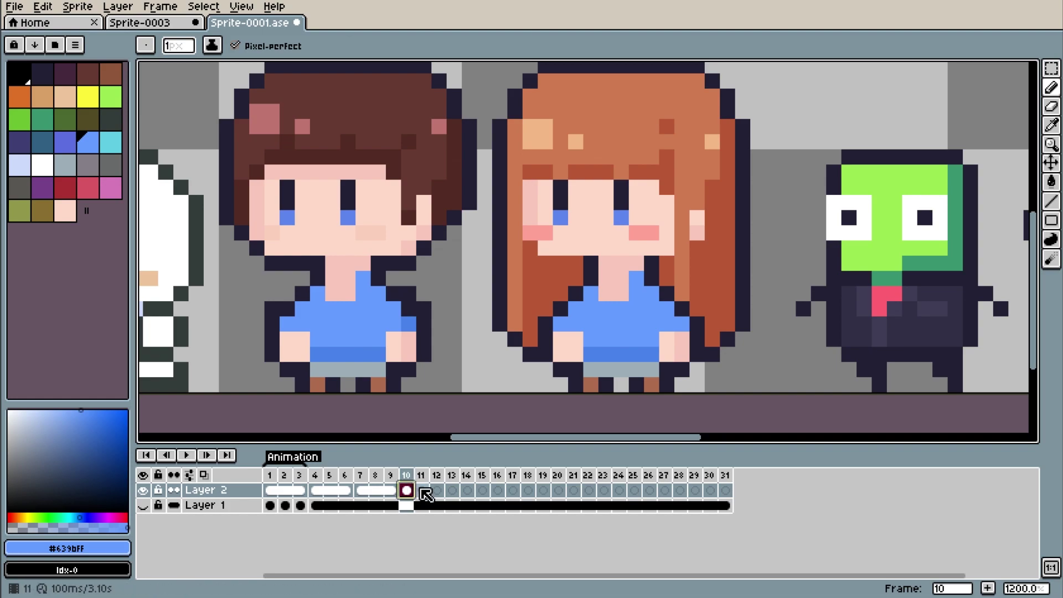
# Step: Extend the linked cels through frame 12, then stop new frames linking
pyautogui.click(420, 490)
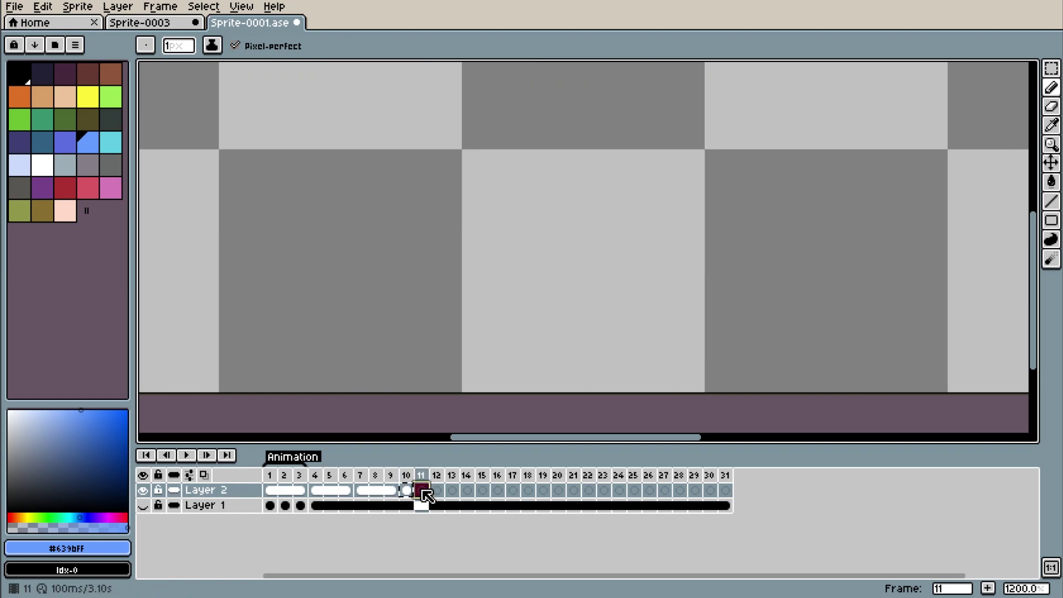
pyautogui.click(437, 491)
pyautogui.click(452, 491)
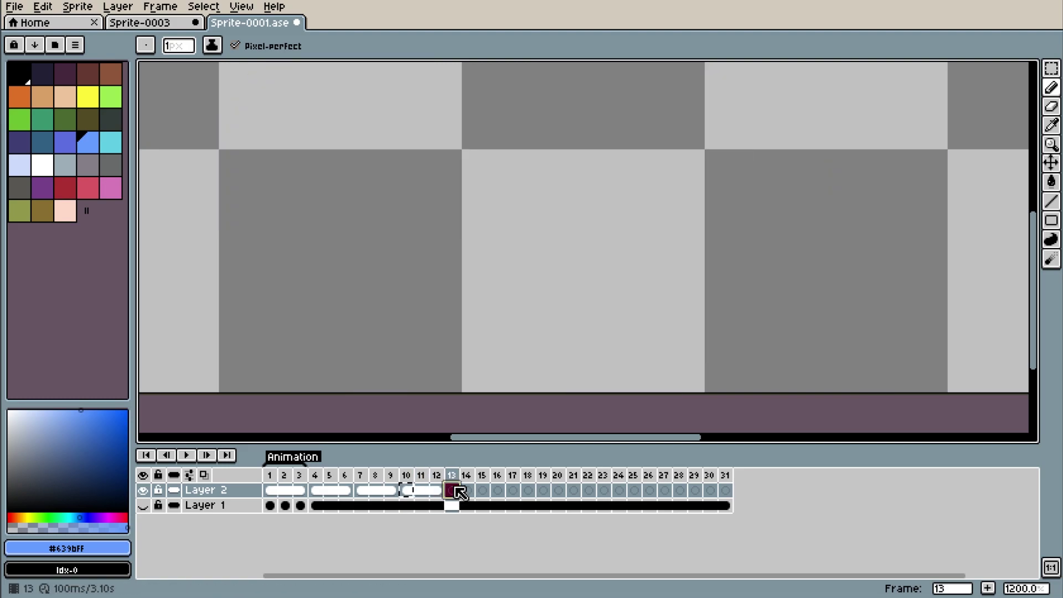
pyautogui.click(180, 492)
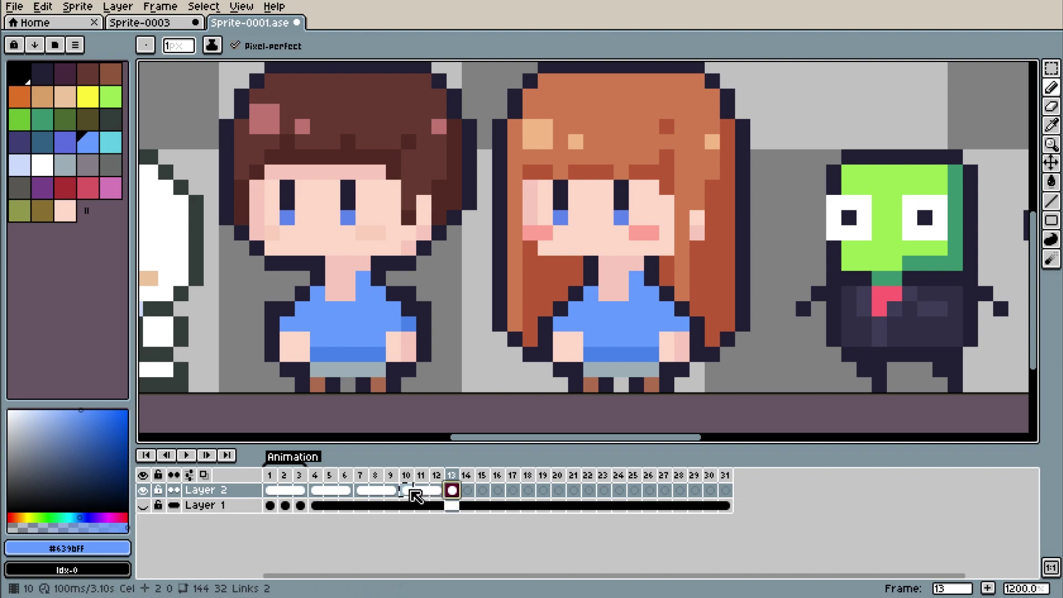
# Step: Paste the copied pose into frames 13 and 14
pyautogui.click(271, 490)
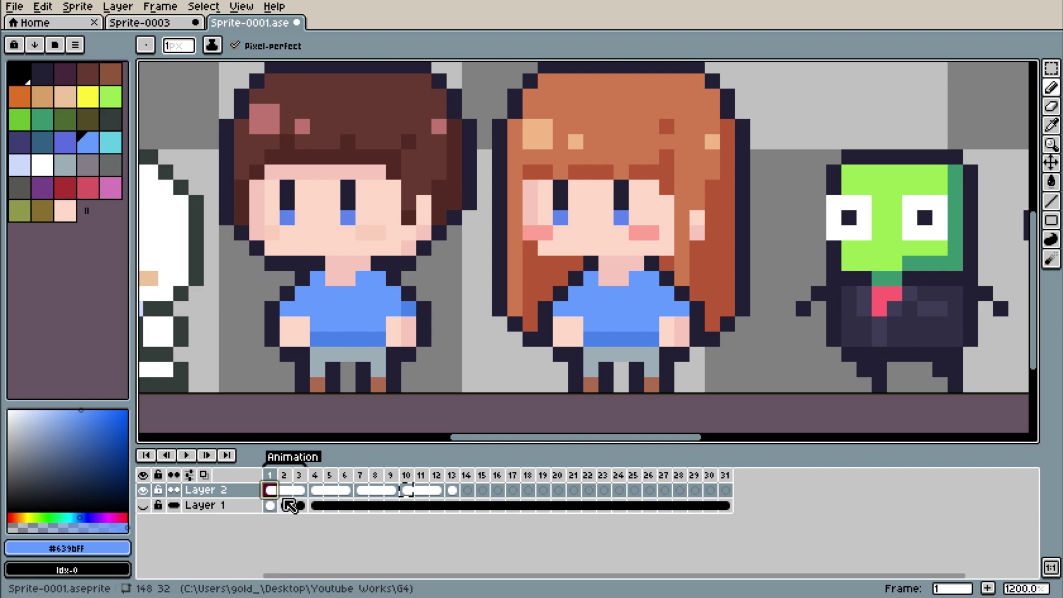
pyautogui.click(454, 490)
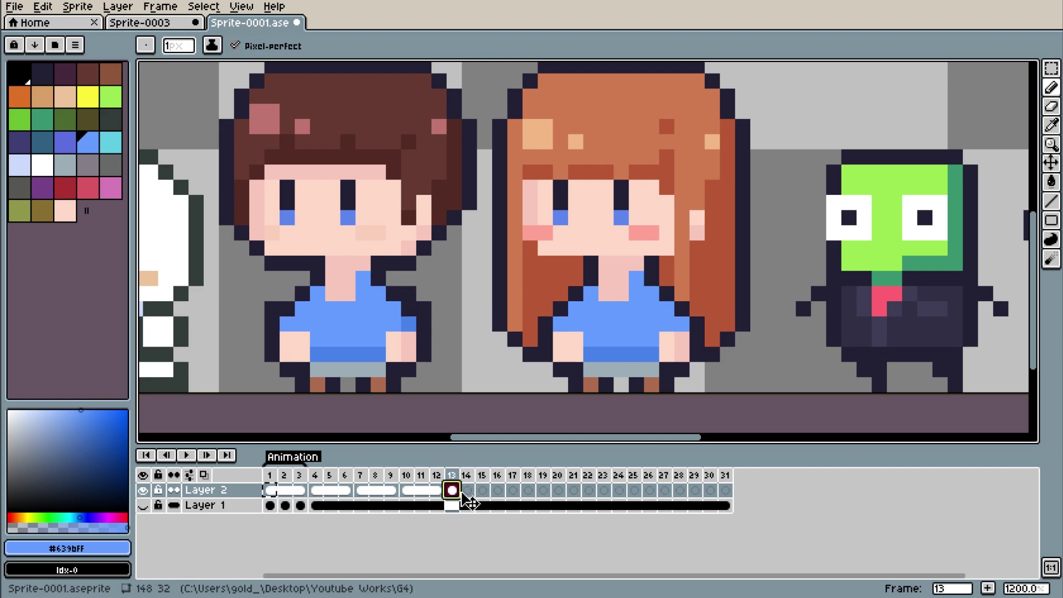
pyautogui.hotkey('ctrl', 'v')
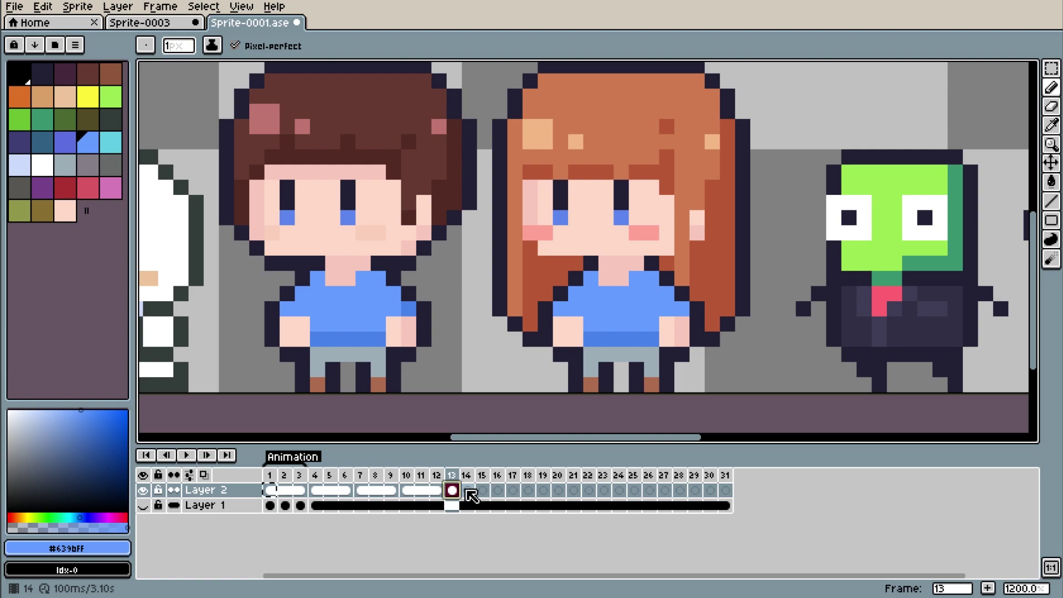
pyautogui.click(468, 490)
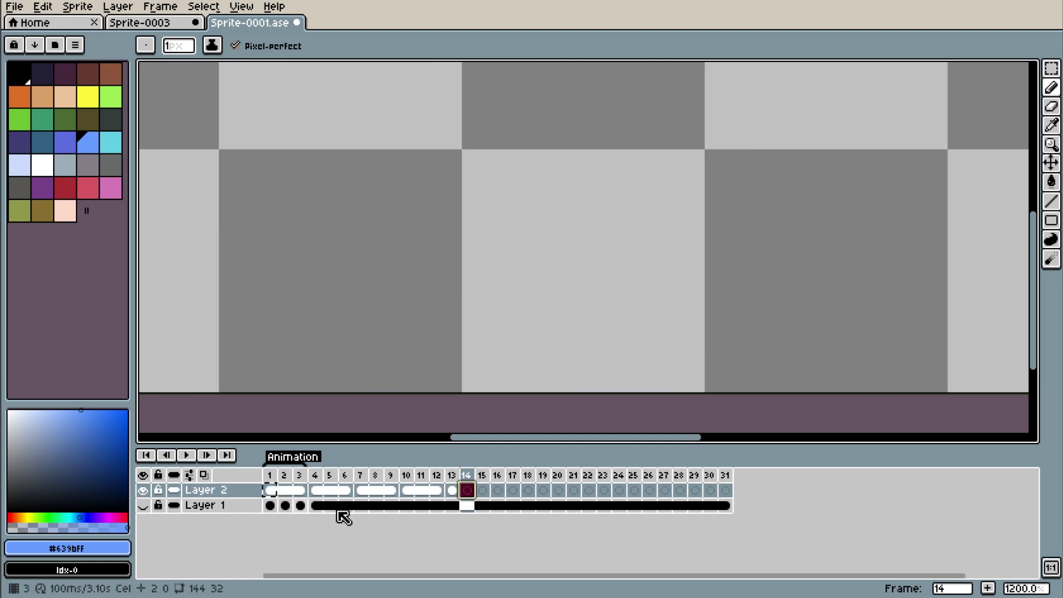
pyautogui.hotkey('ctrl', 'v')
pyautogui.hotkey('ctrl', 'z')
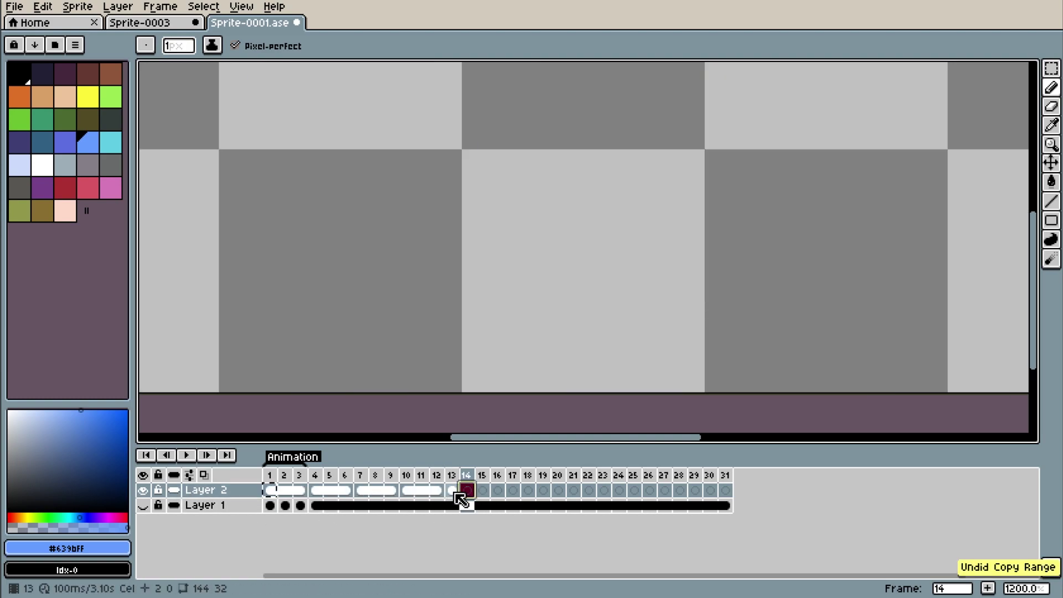
pyautogui.hotkey('ctrl', 'v')
# Step: Set the Animation tag's end frame to 15 in its properties
pyautogui.click(489, 506)
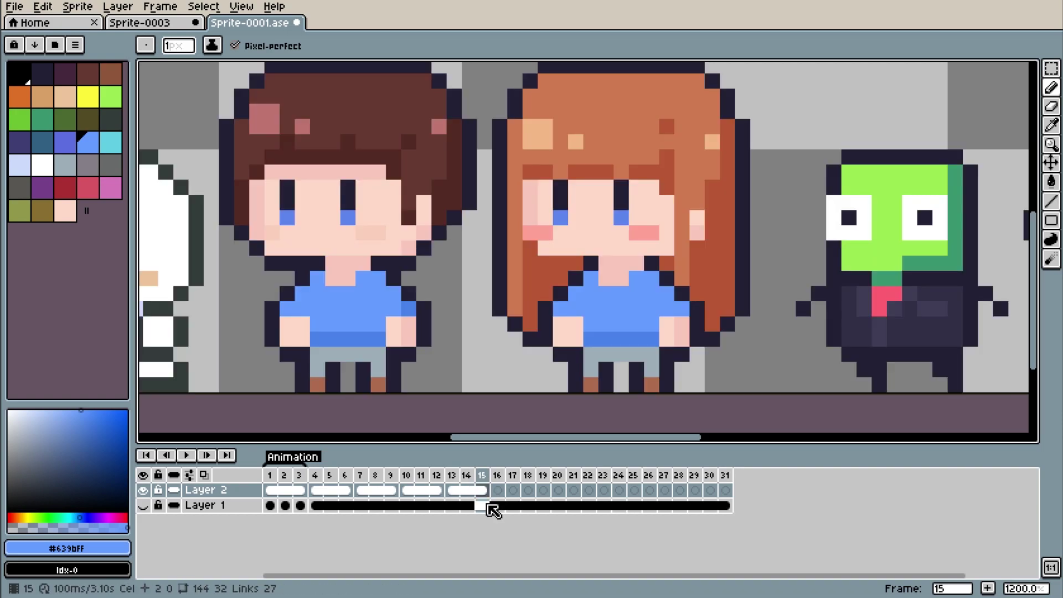
pyautogui.click(271, 475)
pyautogui.doubleClick(294, 458)
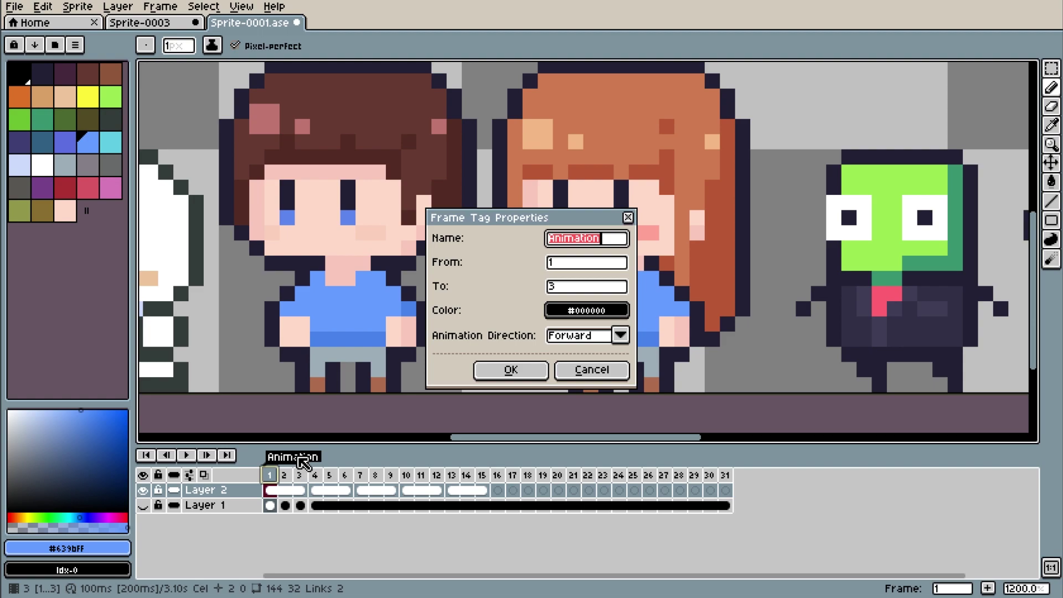
pyautogui.press('Tab')
pyautogui.press('Tab')
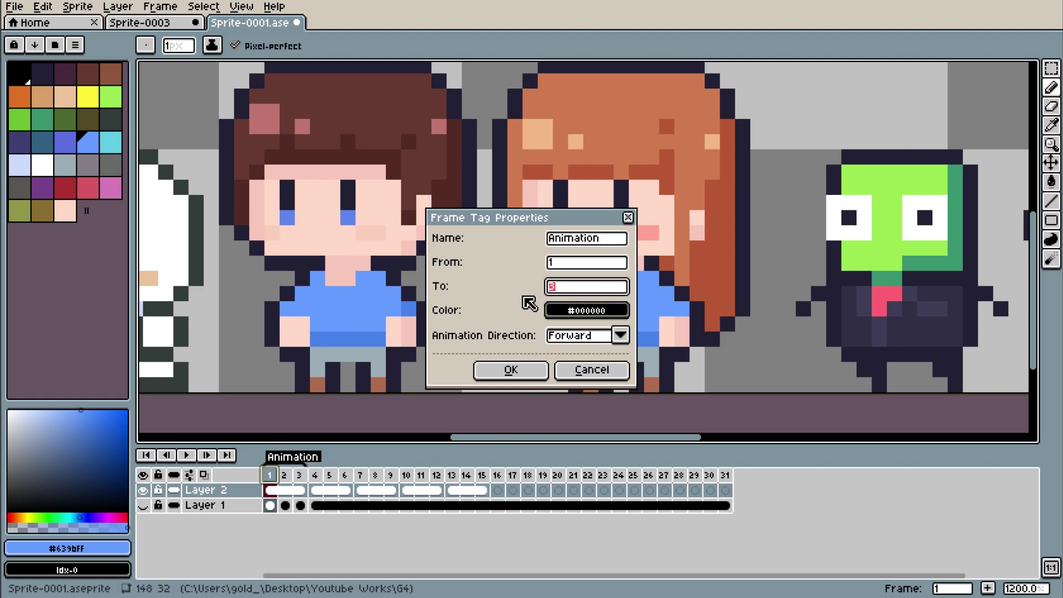
pyautogui.write('15')
pyautogui.click(510, 370)
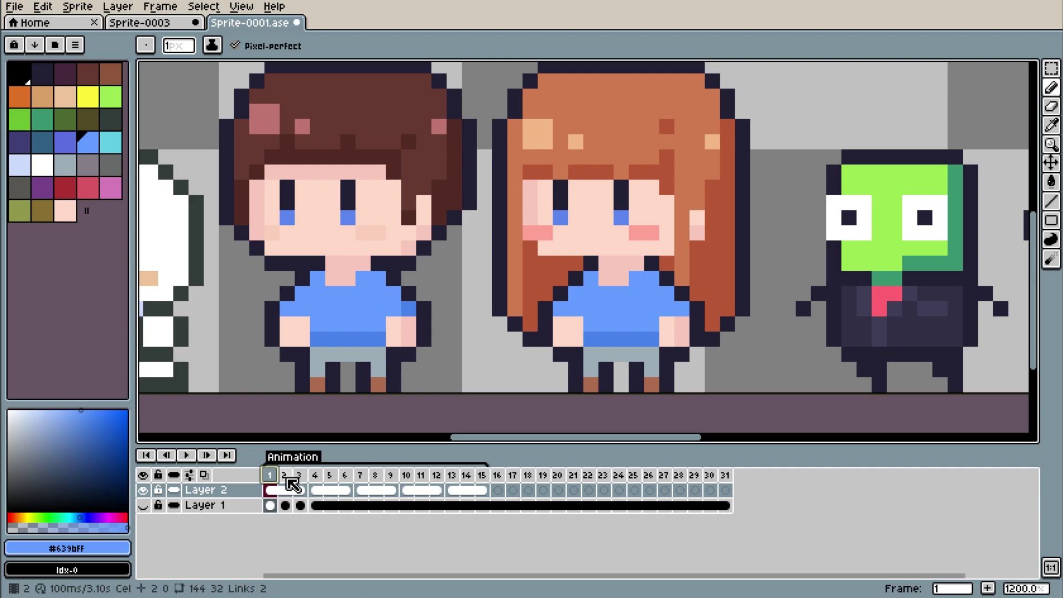
pyautogui.click(285, 480)
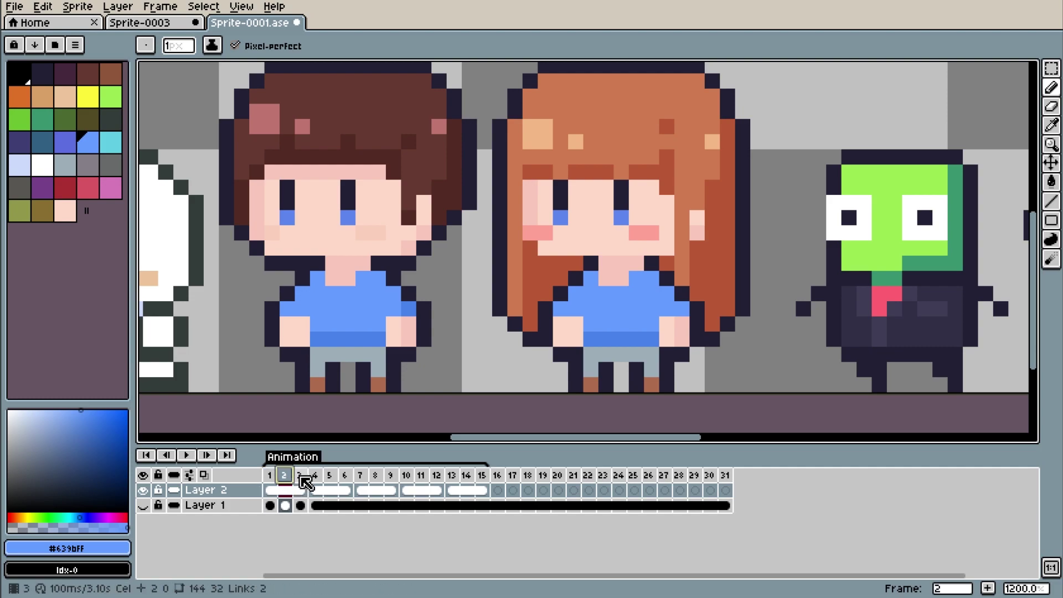
pyautogui.click(316, 490)
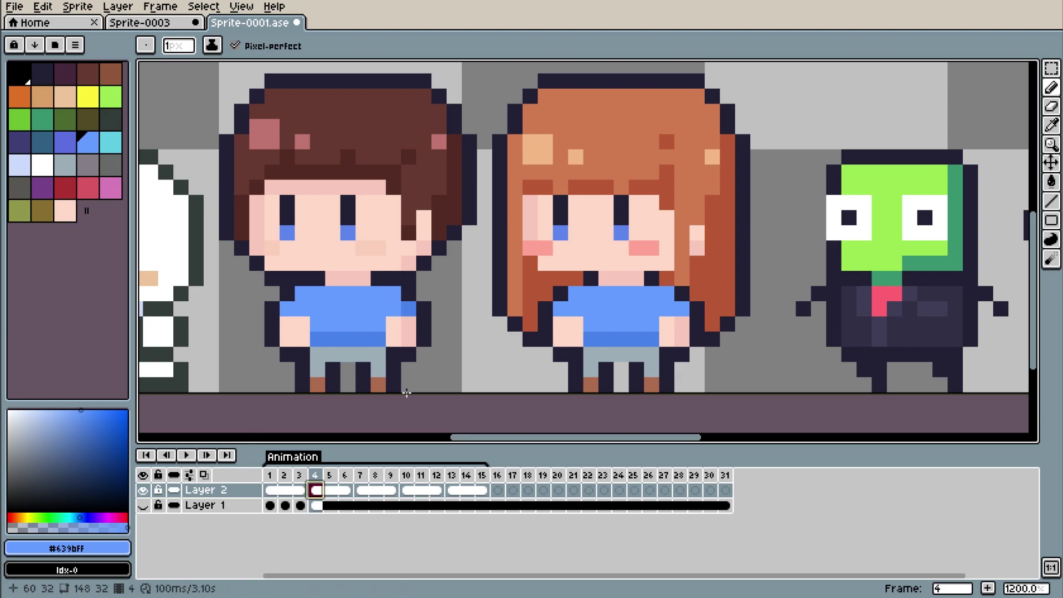
pyautogui.click(360, 475)
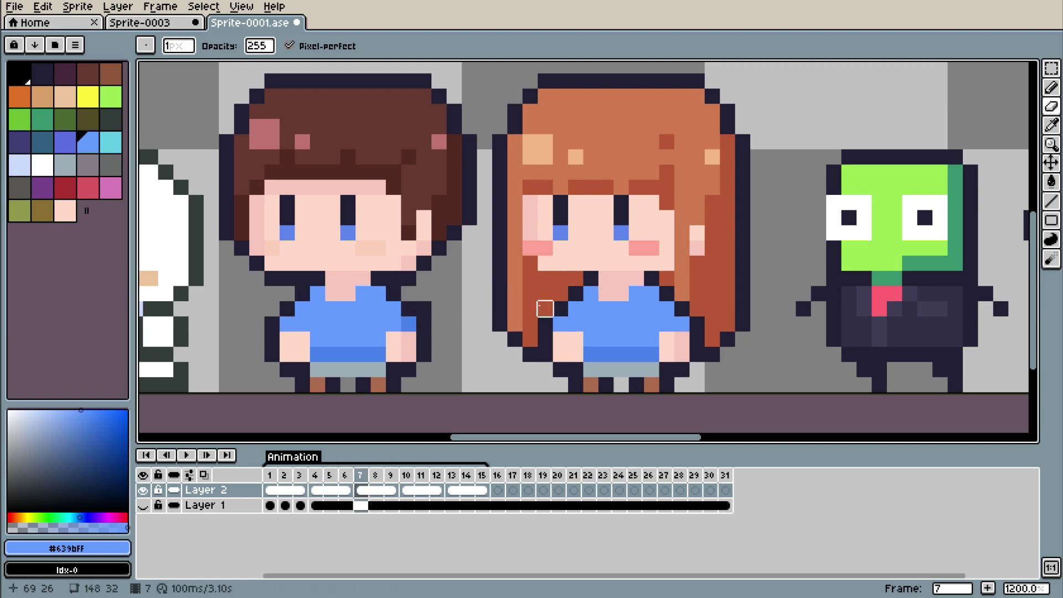
pyautogui.click(375, 475)
pyautogui.click(408, 477)
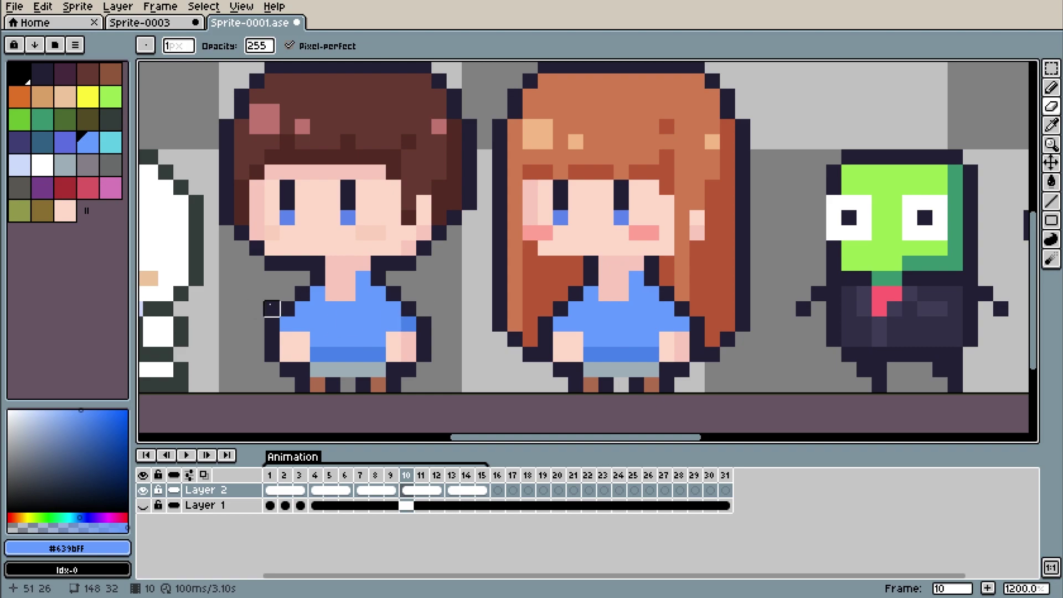
pyautogui.scroll(-4, 469, 294)
pyautogui.scroll(-2, 470, 294)
pyautogui.scroll(5, 547, 280)
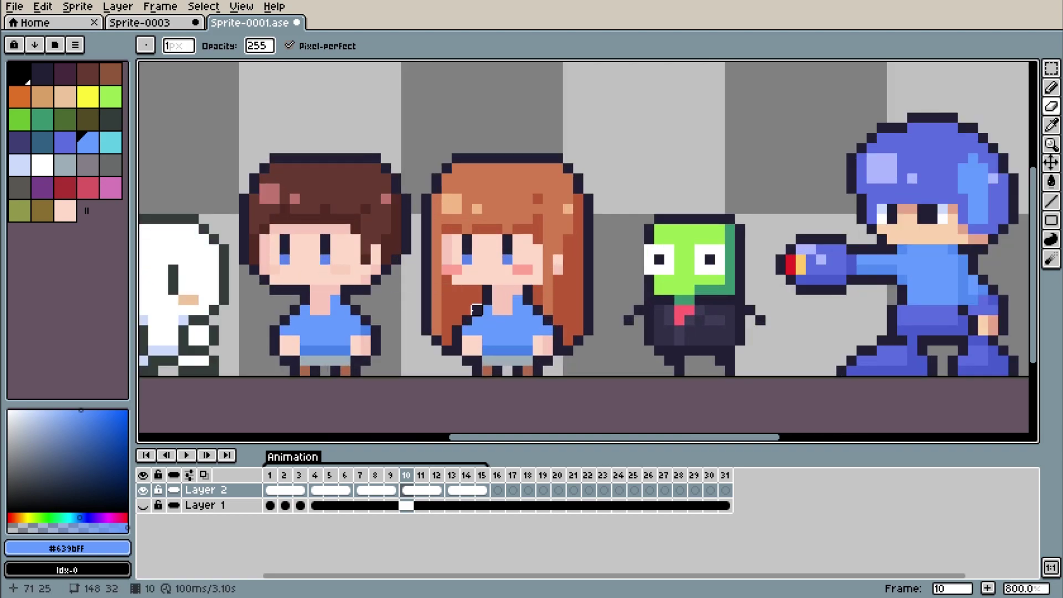
pyautogui.click(270, 475)
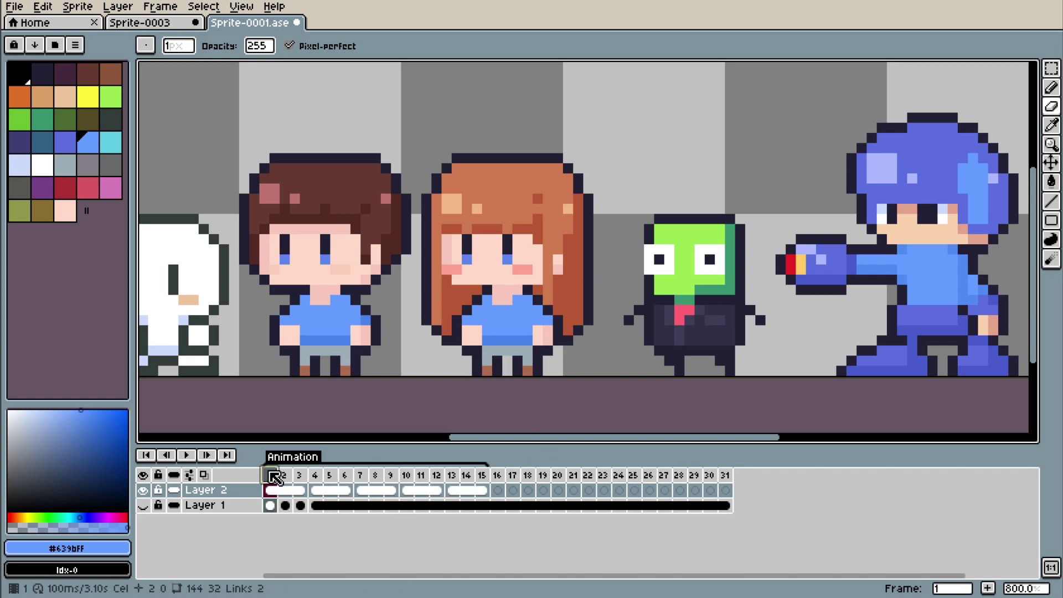
pyautogui.click(188, 456)
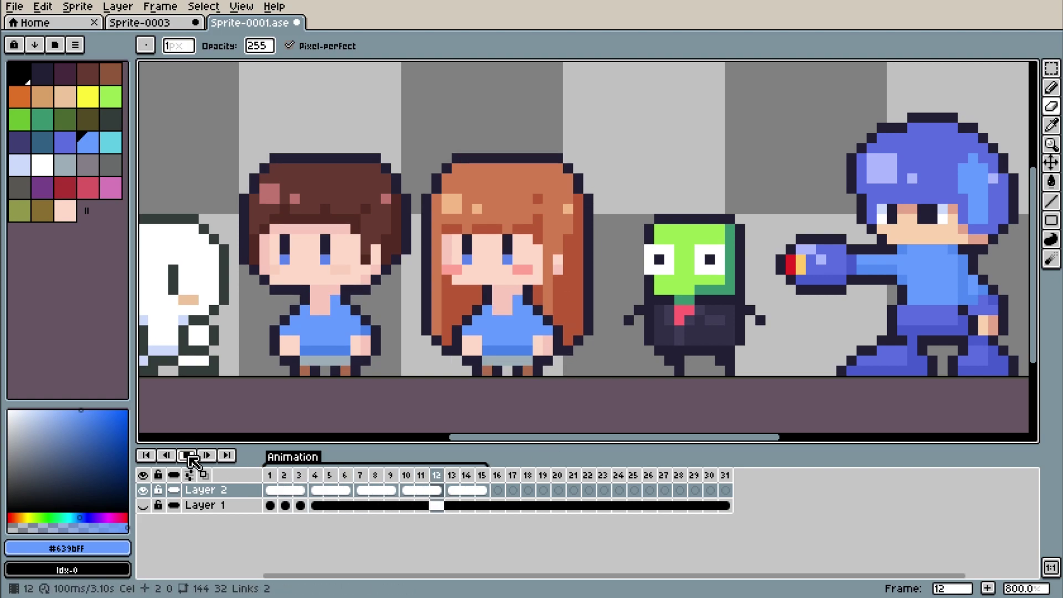
pyautogui.scroll(-3, 455, 368)
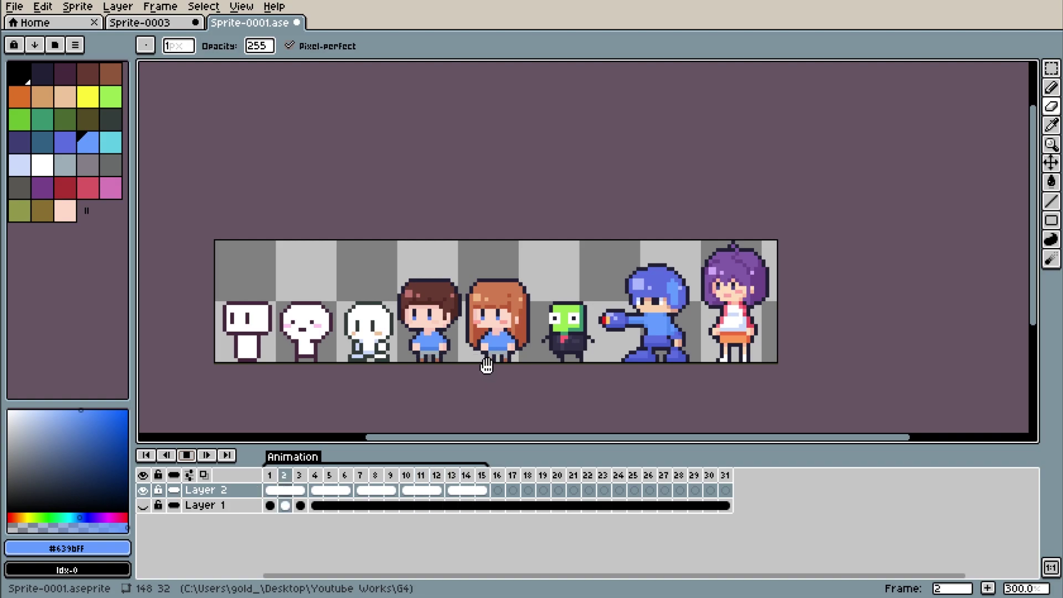
pyautogui.scroll(3, 485, 363)
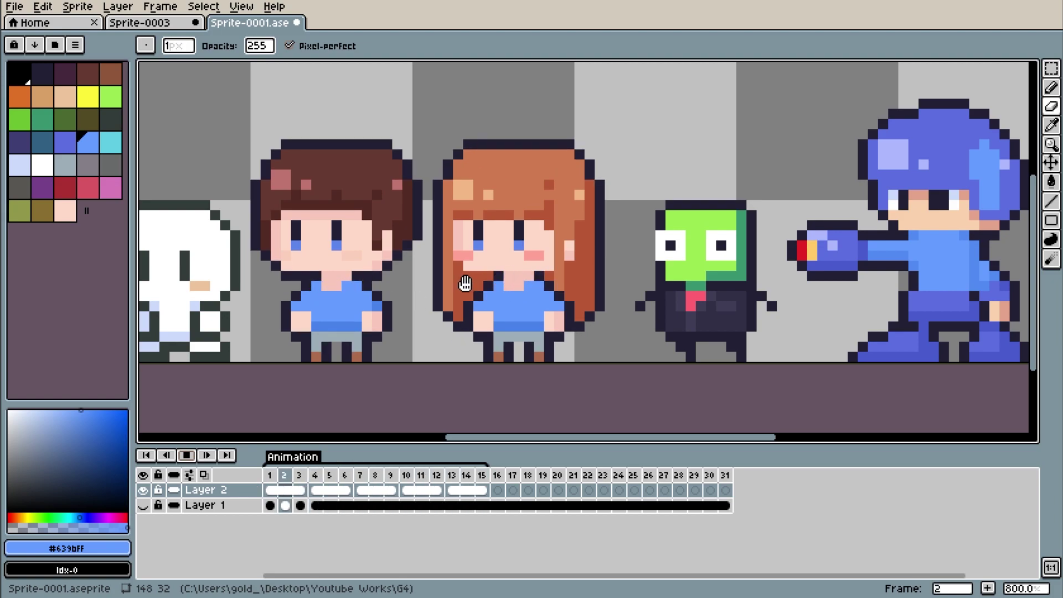
pyautogui.scroll(-2, 437, 296)
pyautogui.scroll(4, 473, 331)
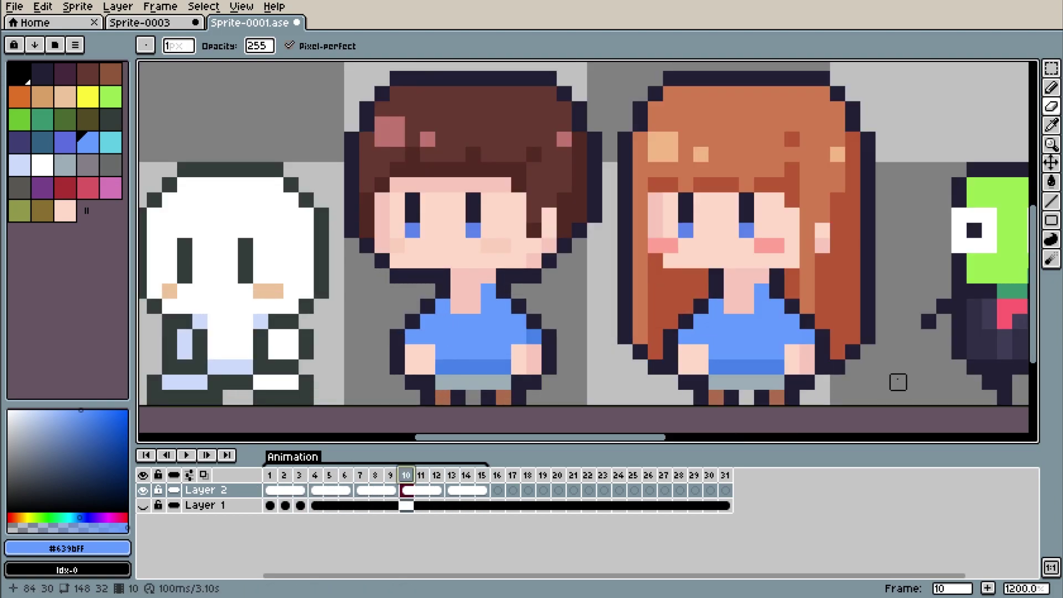
# Step: Select the boy's and girl's shirts and raise each one pixel
pyautogui.moveTo(648, 438); pyautogui.dragTo(681, 437)
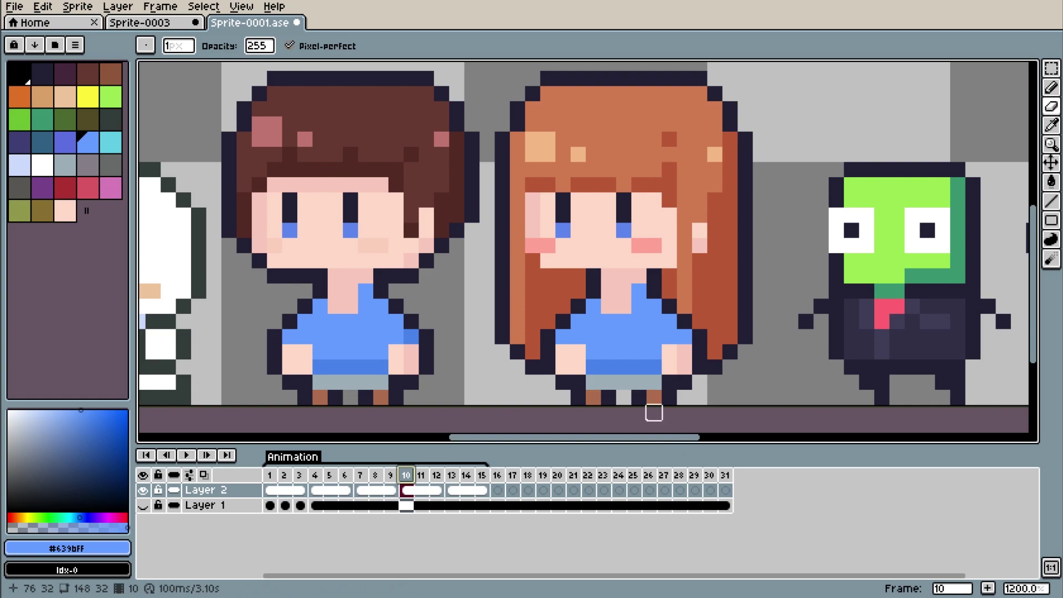
pyautogui.press('w')
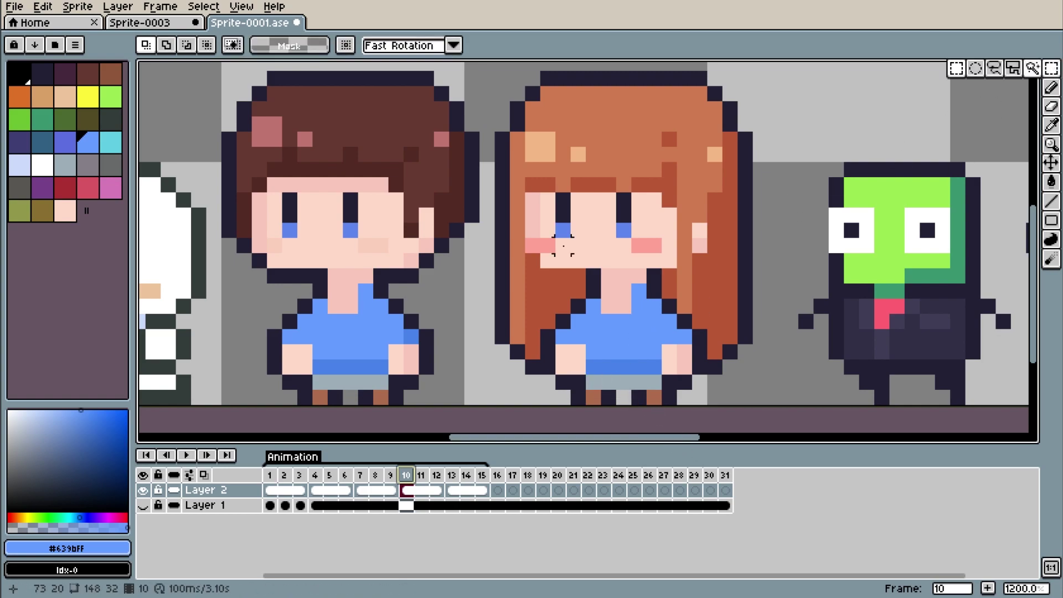
pyautogui.moveTo(283, 302)
pyautogui.mouseDown()
pyautogui.moveTo(420, 331)
pyautogui.moveTo(370, 311)
pyautogui.mouseUp()
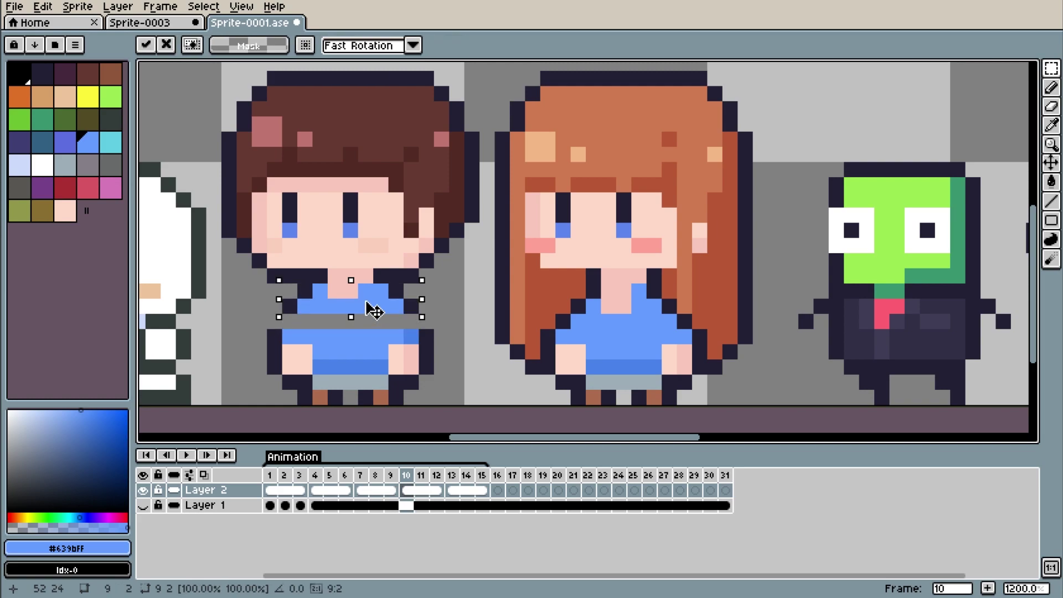
pyautogui.moveTo(537, 295)
pyautogui.mouseDown()
pyautogui.moveTo(696, 332)
pyautogui.moveTo(648, 306)
pyautogui.mouseUp()
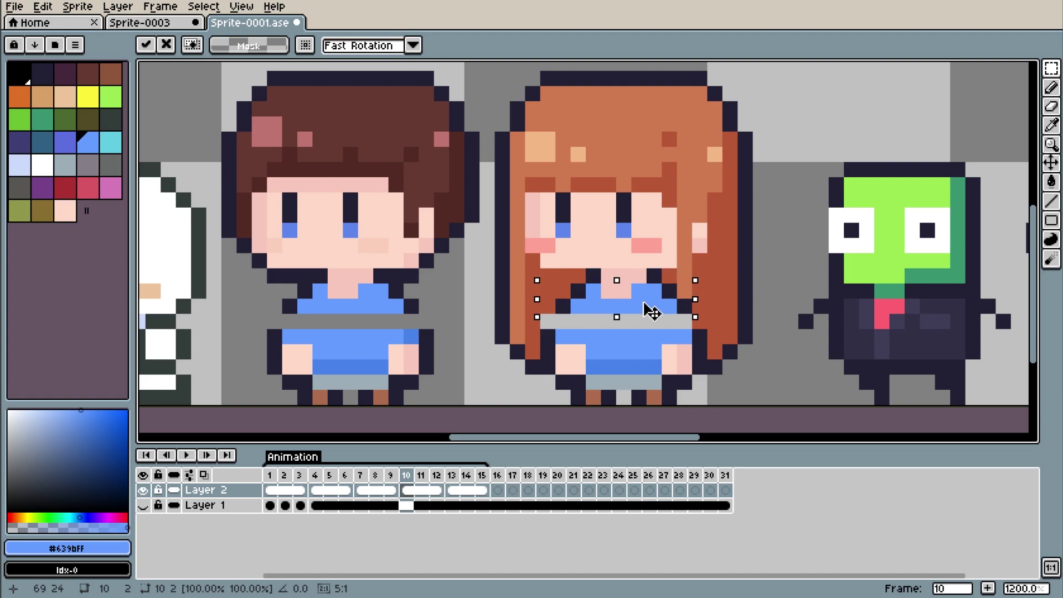
pyautogui.press('i')
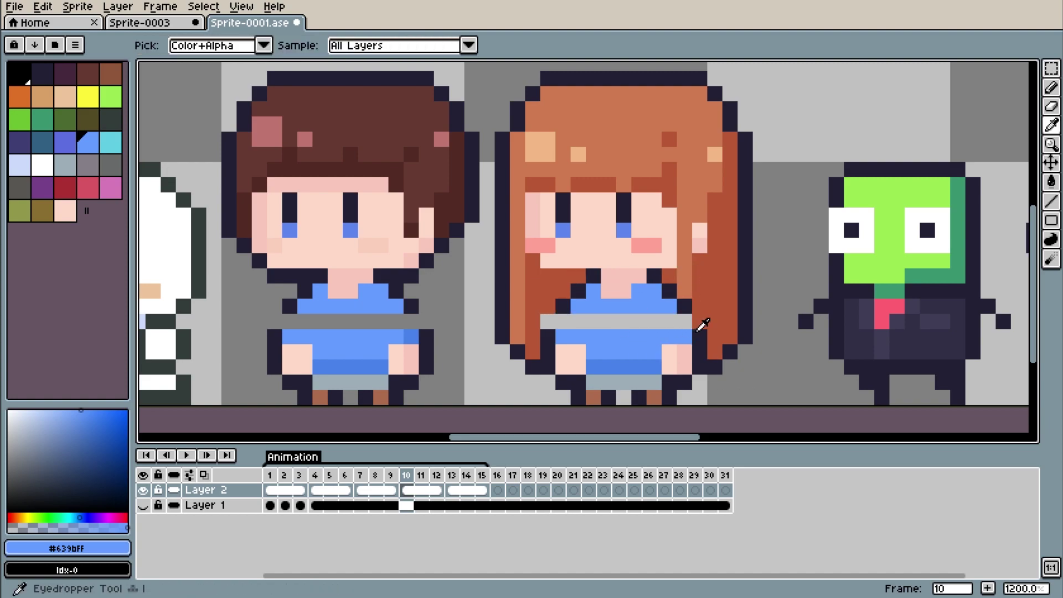
# Step: Sample the boy's shirt blue and paint over his grey shirt gap
pyautogui.click(704, 326)
pyautogui.press('b')
pyautogui.click(639, 336)
pyautogui.hotkey('ctrl', 'z')
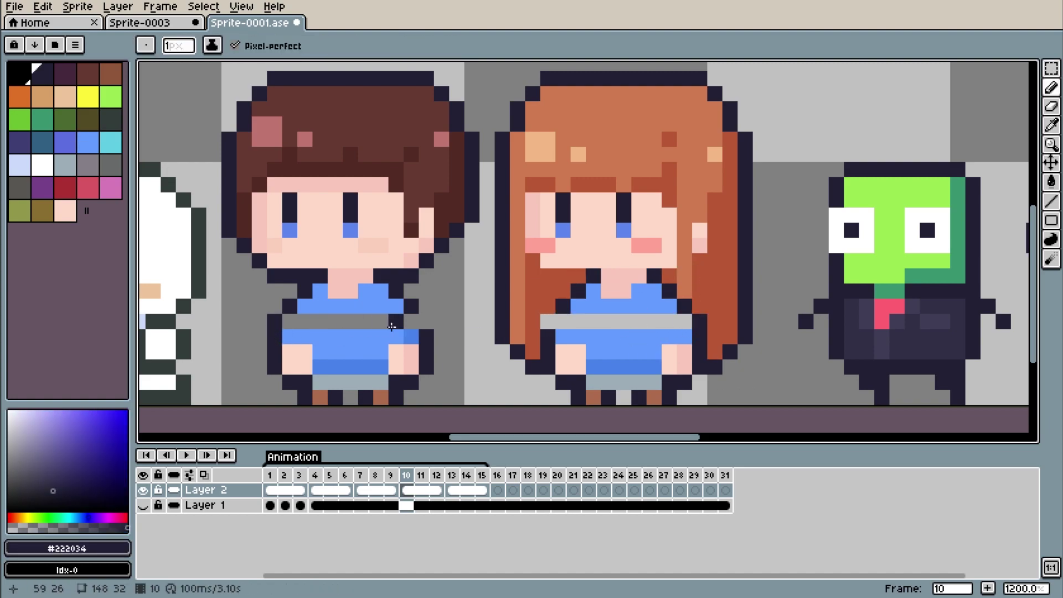
pyautogui.press('i')
pyautogui.click(411, 334)
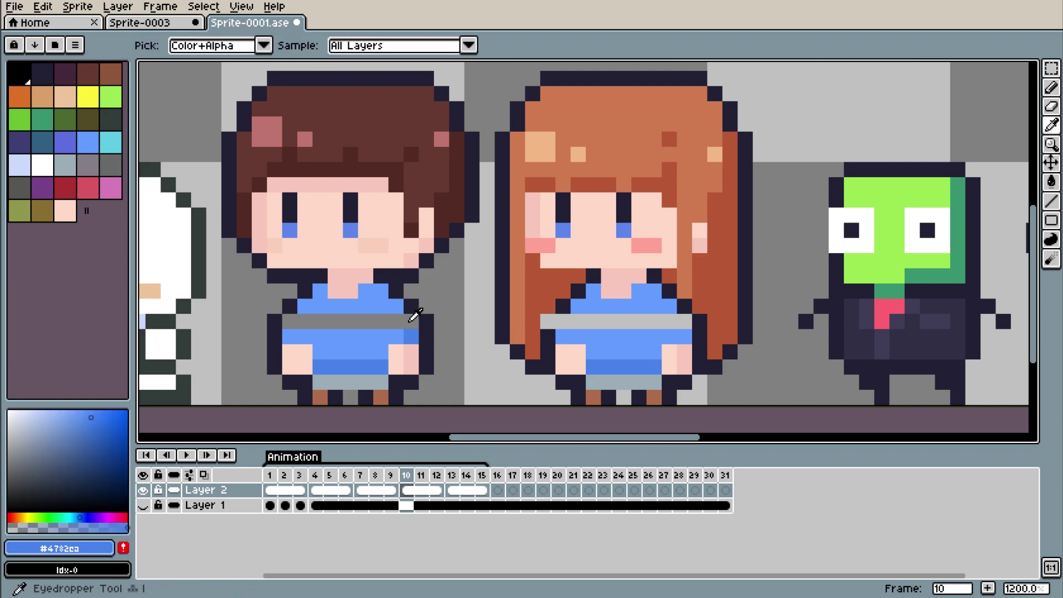
pyautogui.press('b')
pyautogui.click(411, 323)
# Step: Paint the grey stripes on the boy's and girl's shirts lighter blue
pyautogui.press('i')
pyautogui.click(385, 335)
pyautogui.press('b')
pyautogui.moveTo(397, 322); pyautogui.dragTo(285, 321)
pyautogui.press('i')
pyautogui.click(632, 339)
pyautogui.press('b')
pyautogui.moveTo(562, 323)
pyautogui.mouseDown()
pyautogui.moveTo(659, 323)
pyautogui.moveTo(685, 338)
pyautogui.mouseUp()
# Step: Shade the girl's shirt edge darker blue and fix a stray pixel with the outline colour
pyautogui.press('i')
pyautogui.click(641, 359)
pyautogui.press('b')
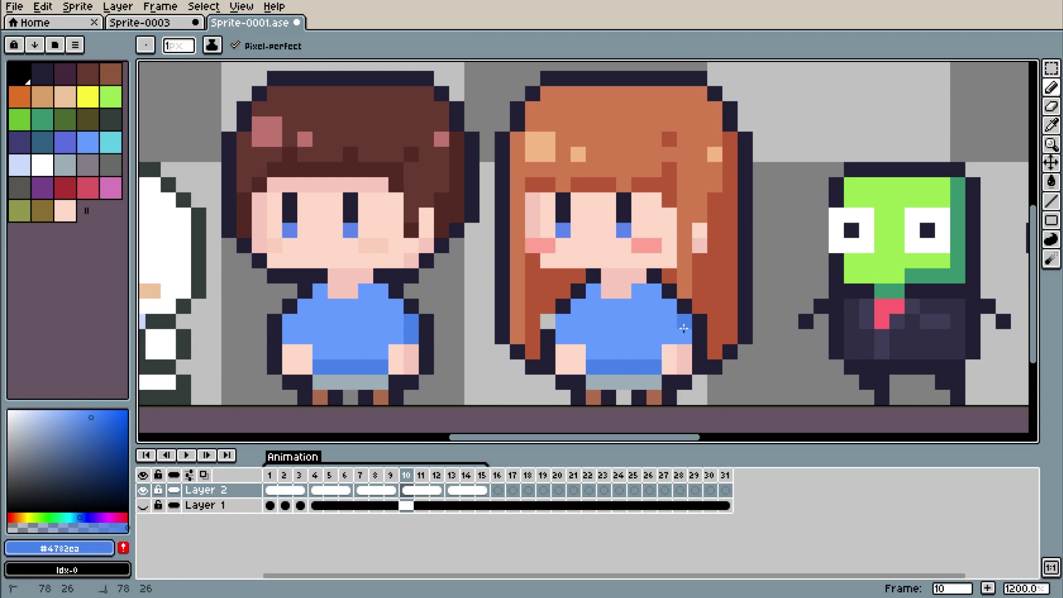
pyautogui.click(541, 324)
pyautogui.press('i')
pyautogui.click(551, 335)
pyautogui.press('b')
# Step: Play the character animation from frame 1, then stop playback
pyautogui.scroll(-5, 610, 277)
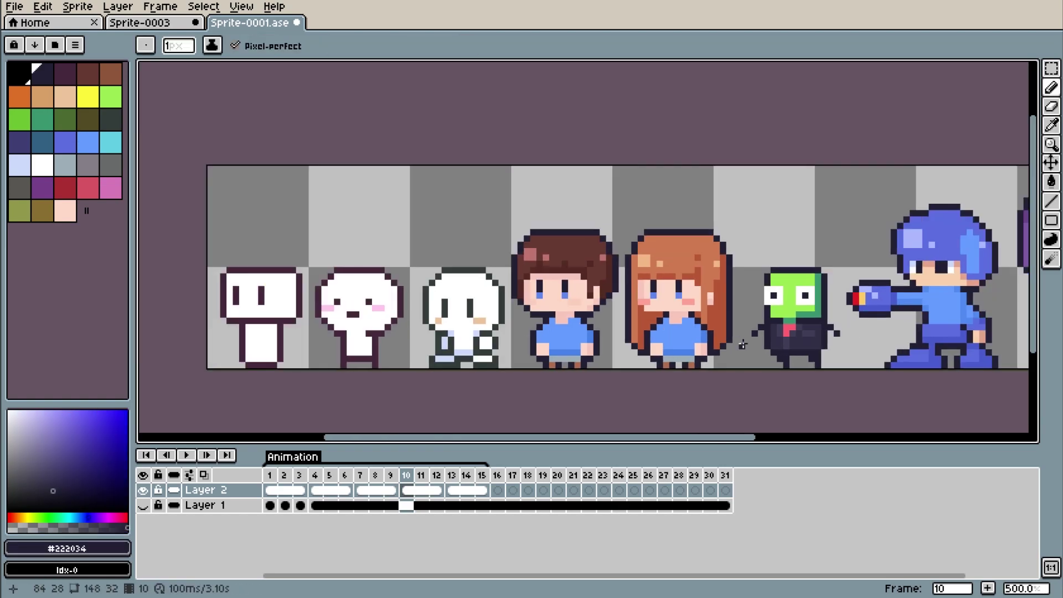
pyautogui.scroll(2, 856, 321)
pyautogui.click(270, 490)
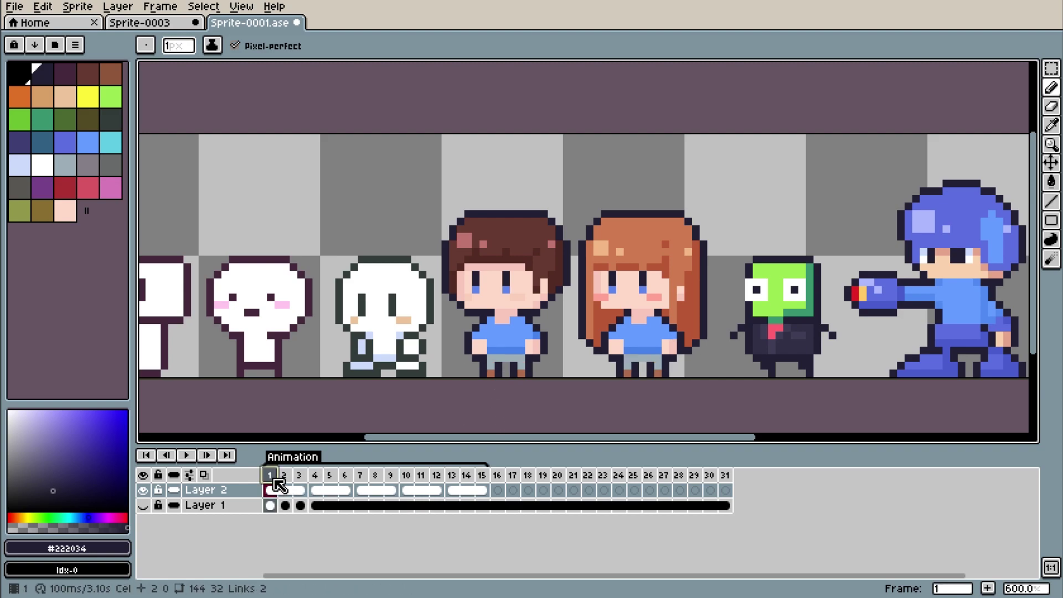
pyautogui.click(186, 456)
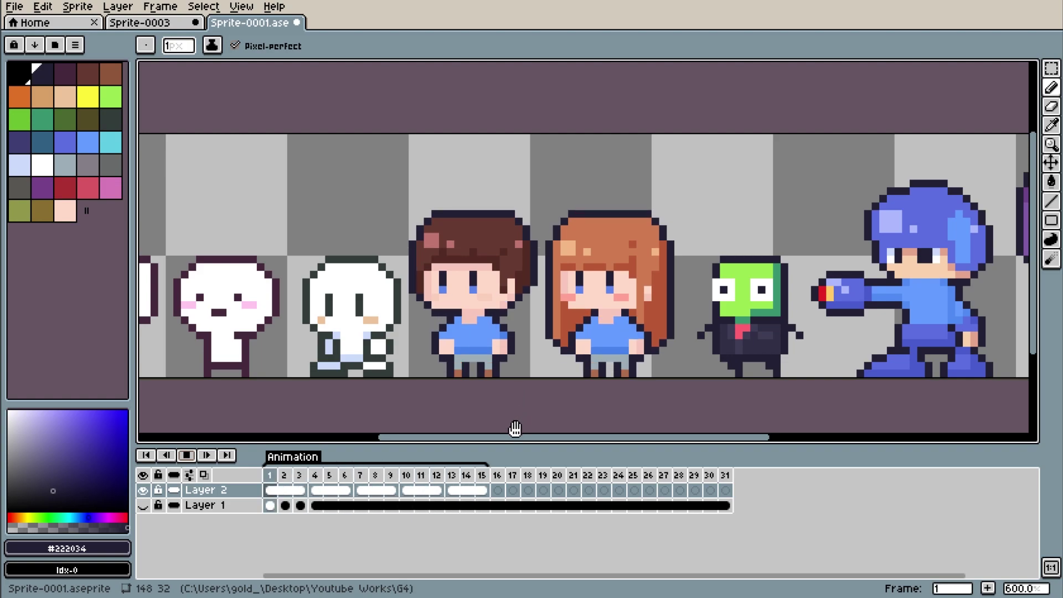
pyautogui.moveTo(536, 442); pyautogui.dragTo(562, 443)
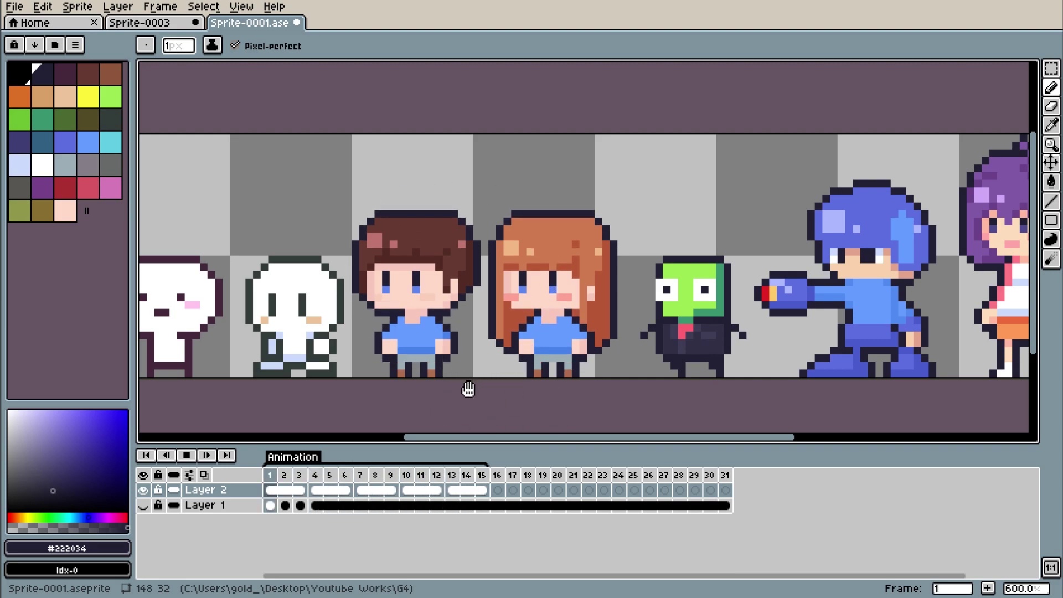
pyautogui.scroll(-1, 432, 402)
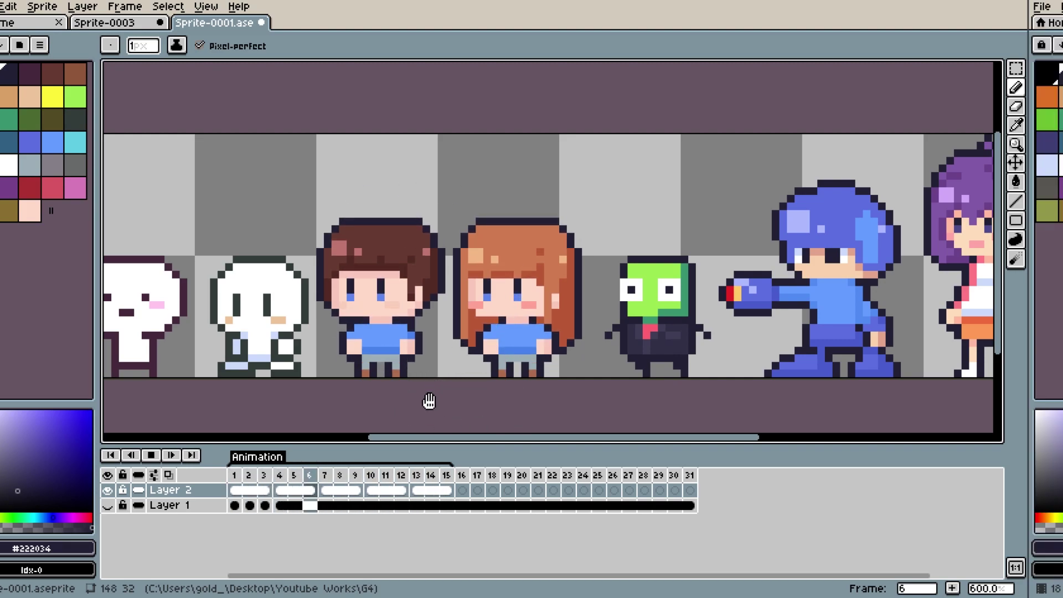
pyautogui.click(186, 460)
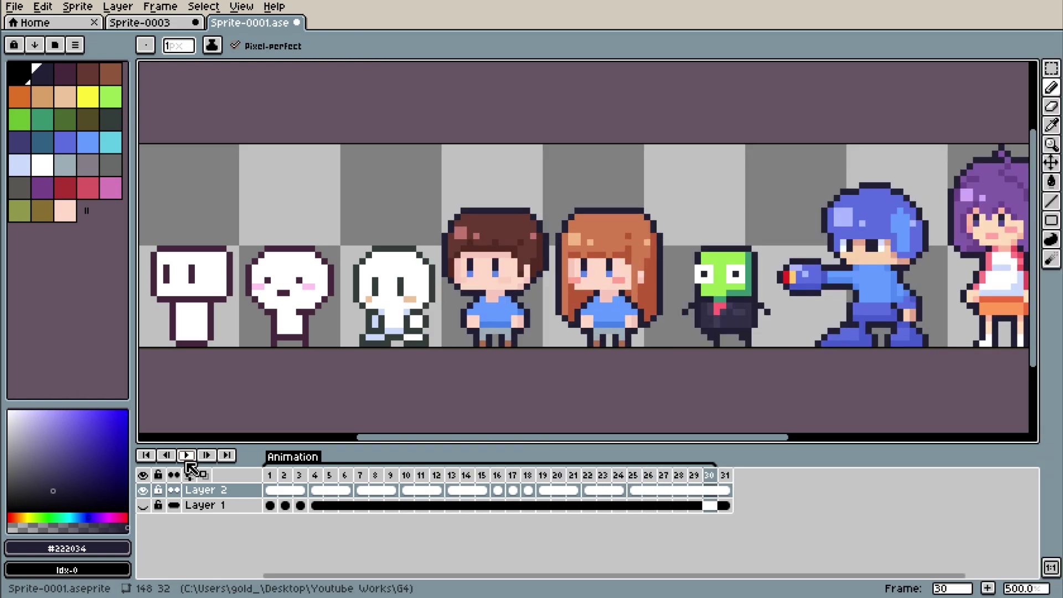
# Step: Save the Sprite-0003 slime as ani.gif with gif file type and Animation Loop checked
pyautogui.click(163, 26)
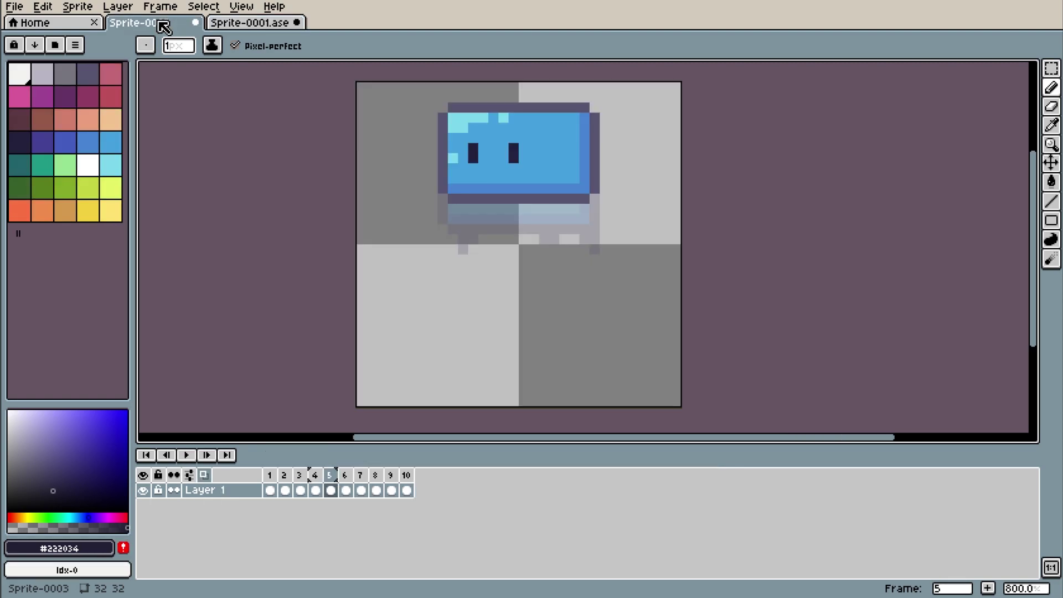
pyautogui.click(270, 475)
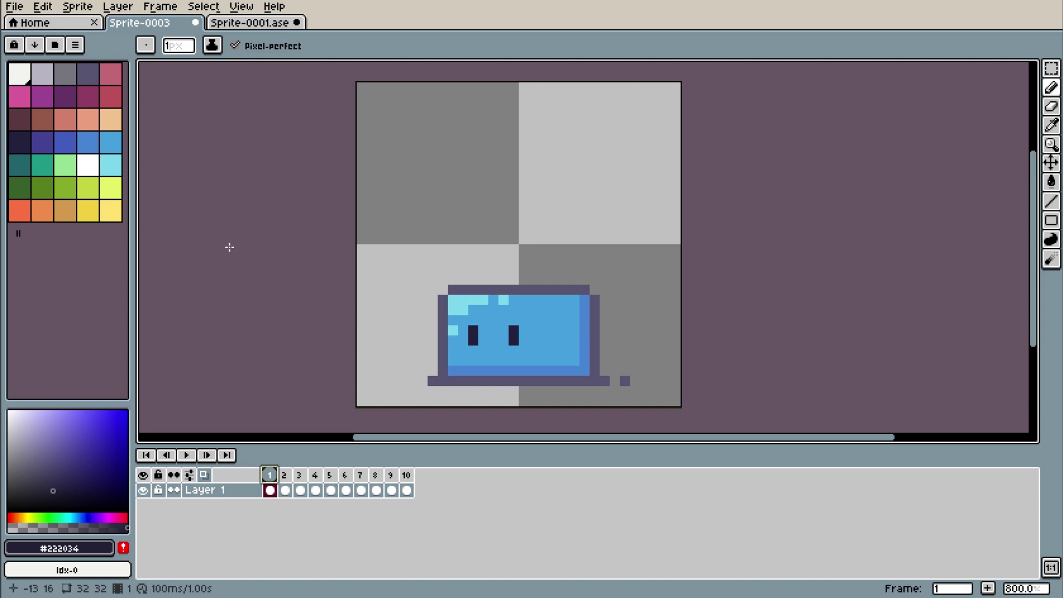
pyautogui.click(14, 8)
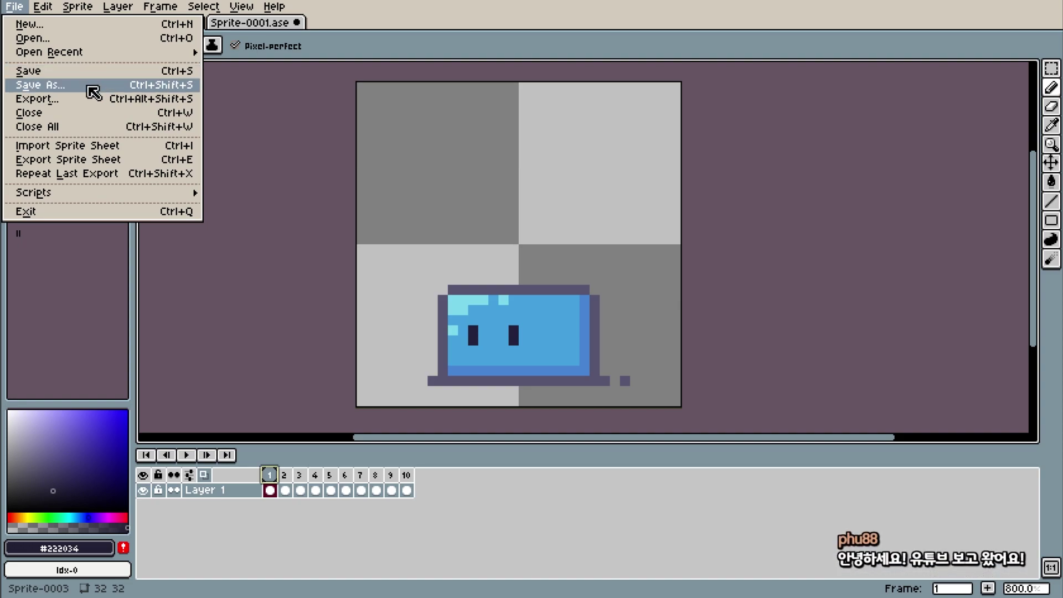
pyautogui.click(93, 86)
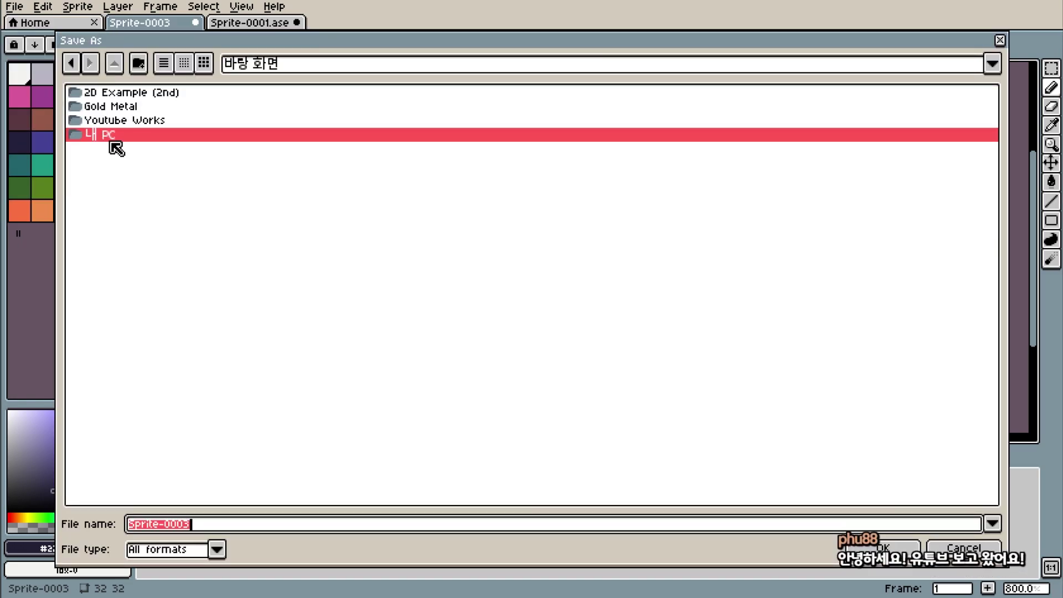
pyautogui.click(217, 550)
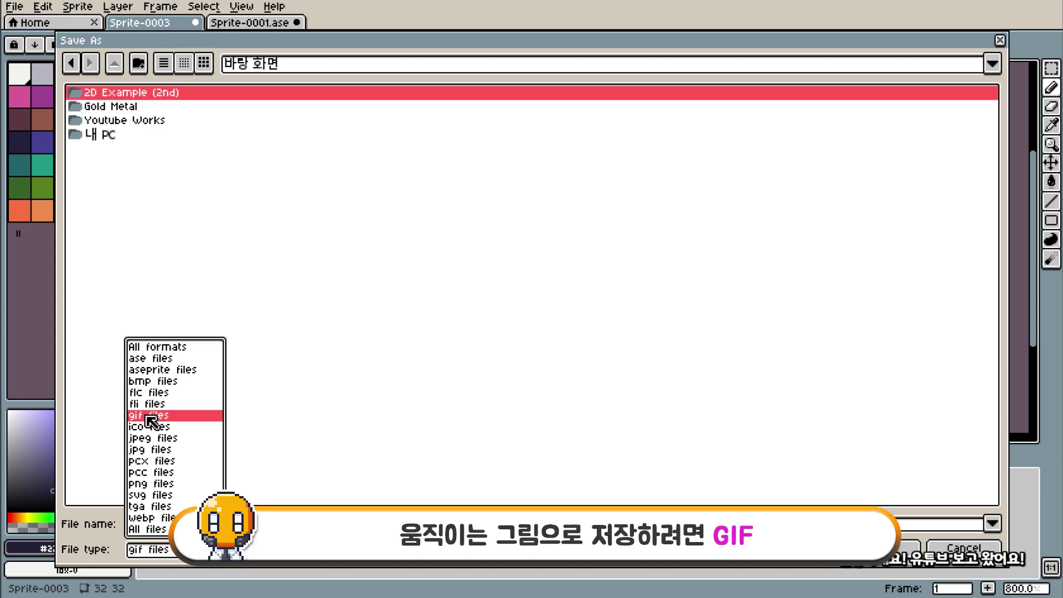
pyautogui.click(149, 415)
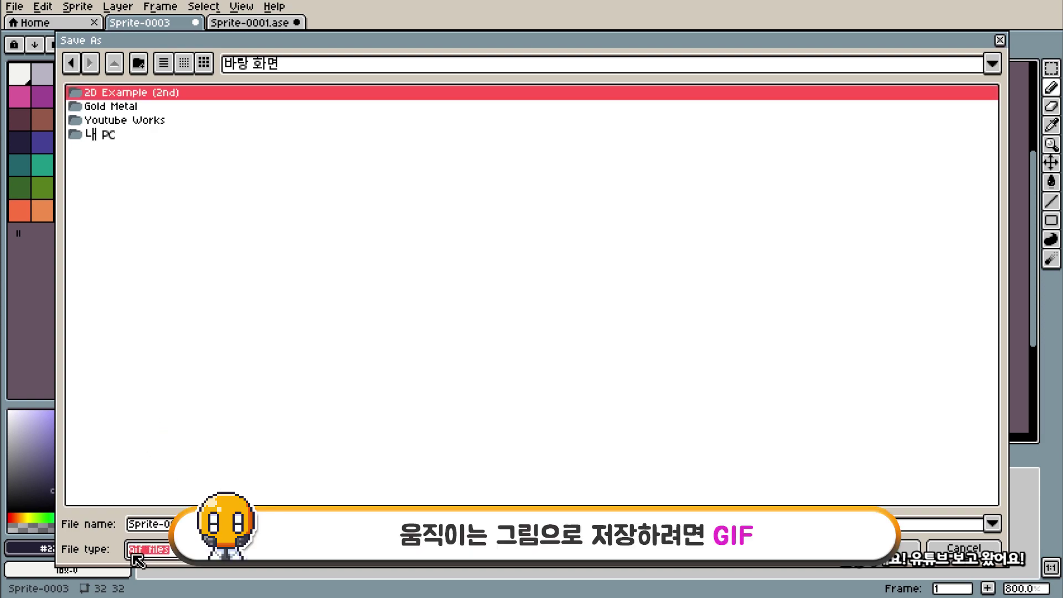
pyautogui.hotkey('shift', 'Tab')
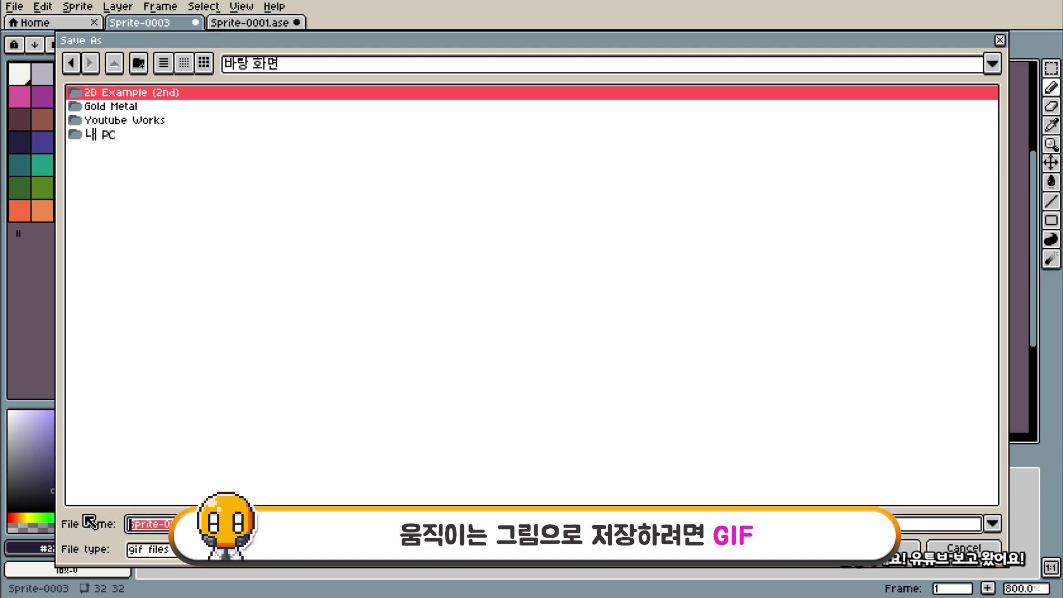
pyautogui.write('ani')
pyautogui.press('Return')
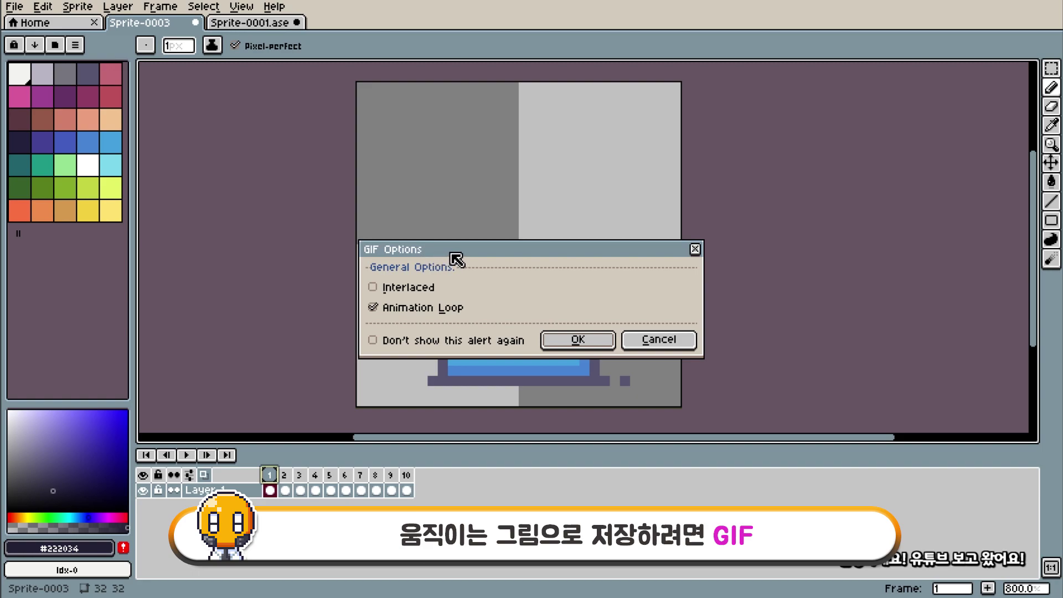
pyautogui.moveTo(451, 254); pyautogui.dragTo(443, 167)
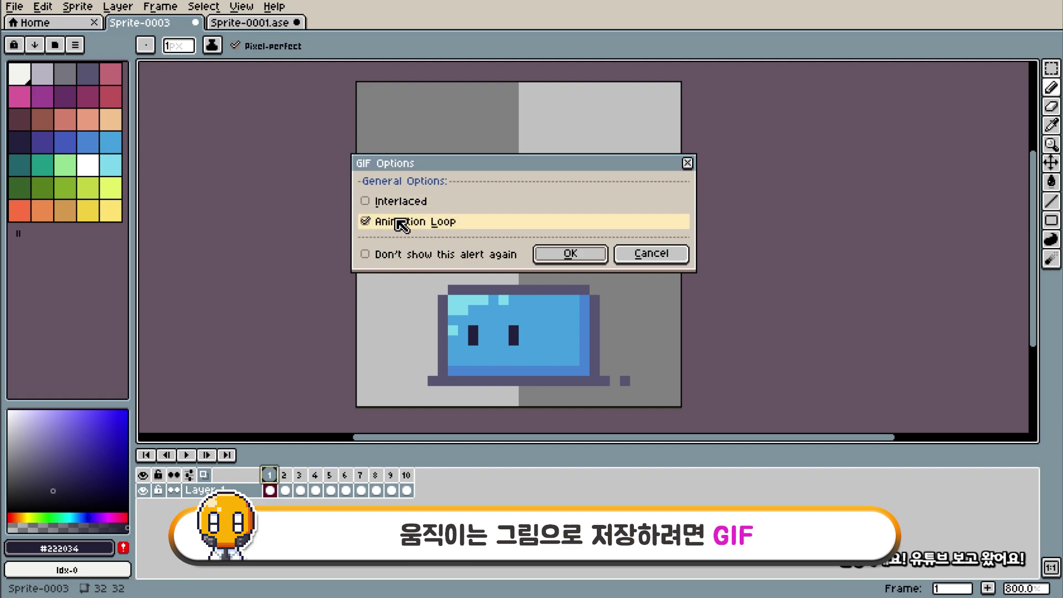
pyautogui.click(576, 254)
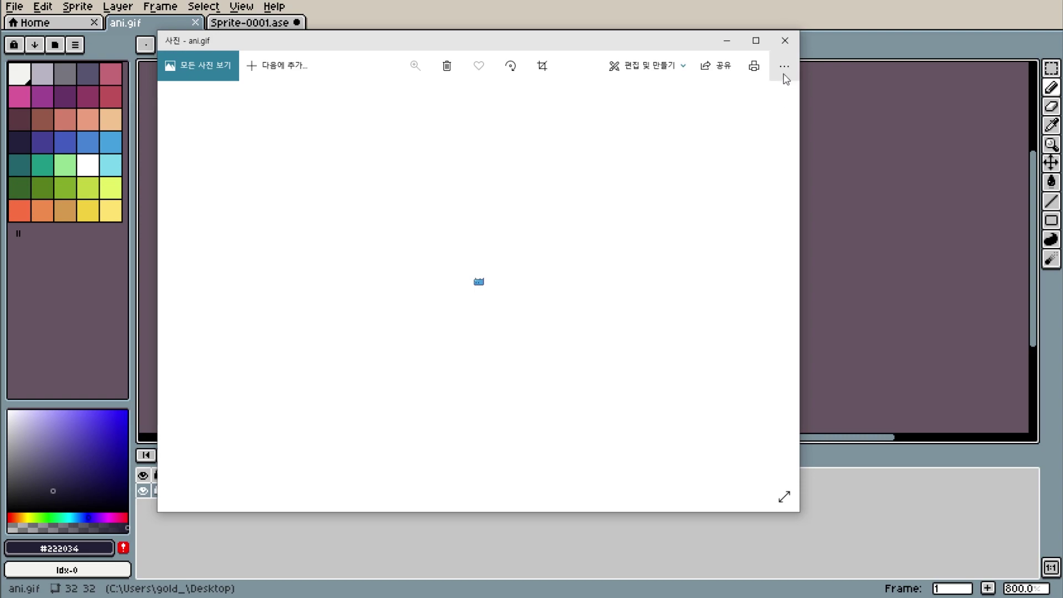
# Step: Close the Photos preview of ani.gif and open Aseprite's Sprite menu
pyautogui.click(785, 41)
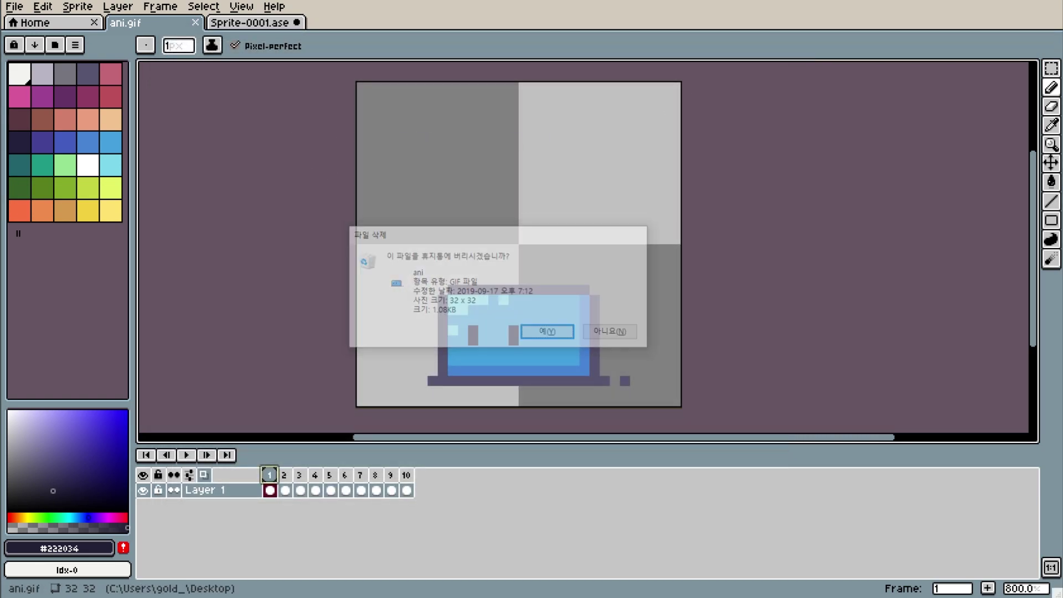
pyautogui.click(78, 6)
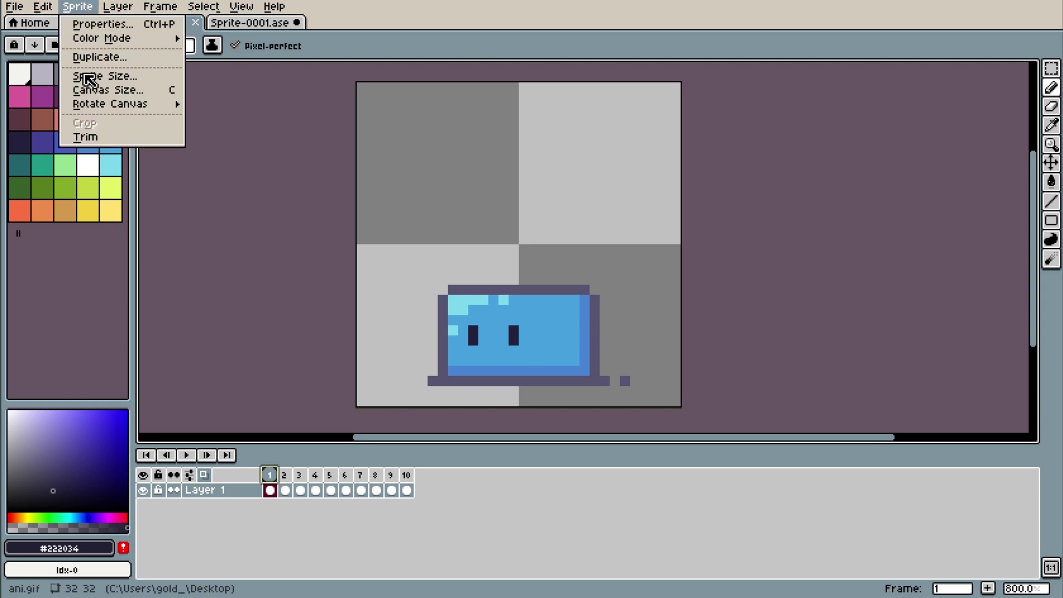
# Step: Resize the slime sprite to 500% width percentage, making it 160×160
pyautogui.click(123, 78)
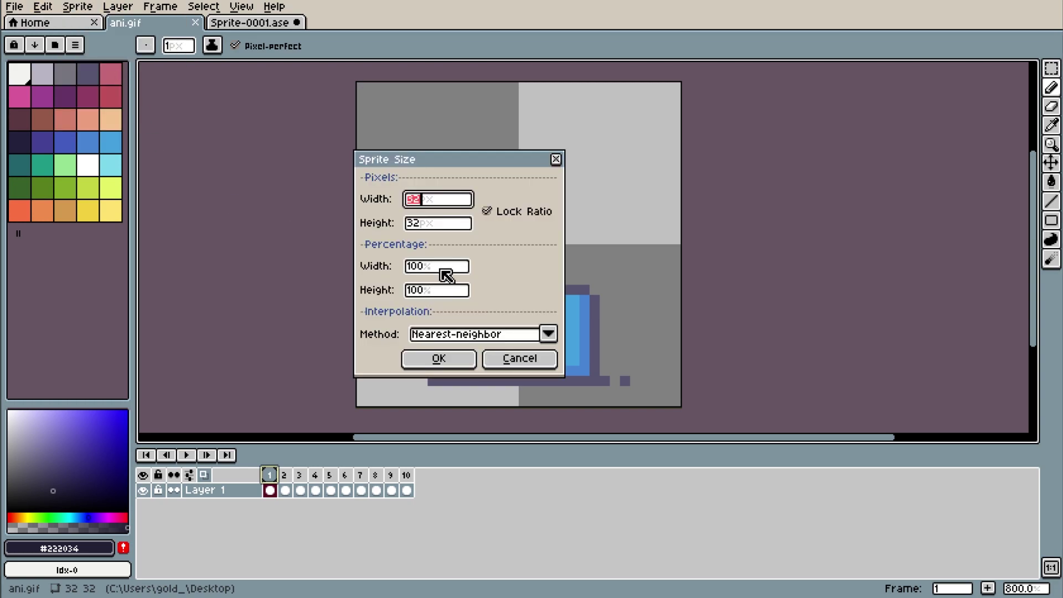
pyautogui.click(442, 270)
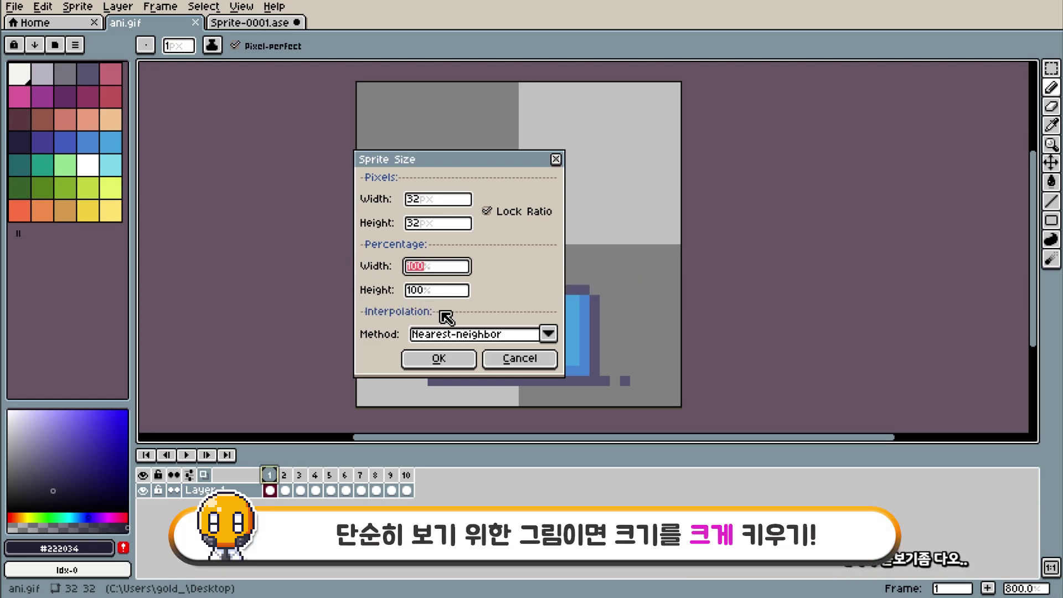
pyautogui.write('500')
pyautogui.click(439, 361)
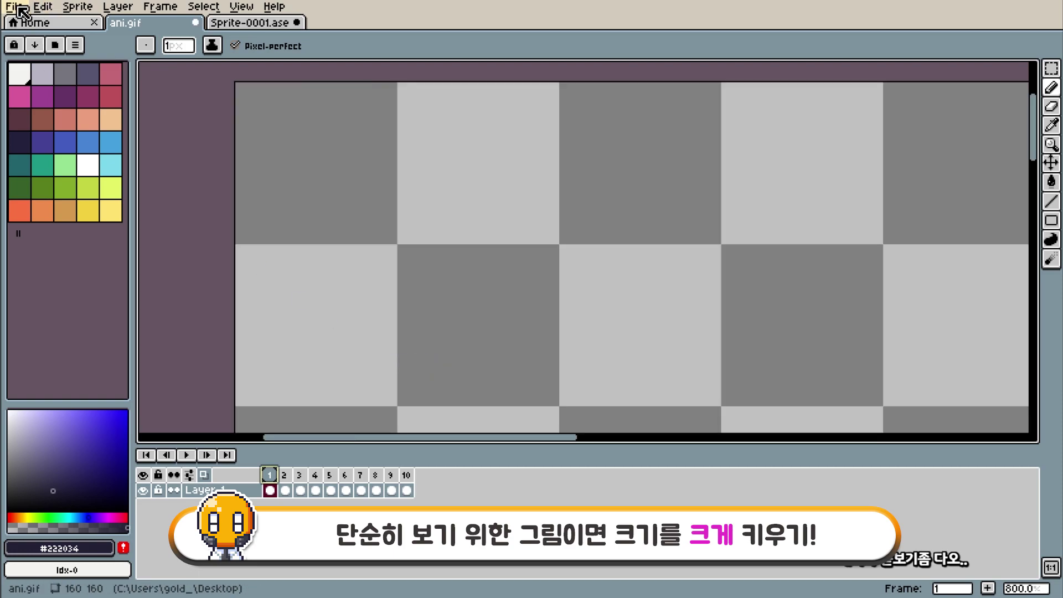
# Step: Re-save the enlarged slime as ani.gif, accepting the GIF options
pyautogui.click(14, 6)
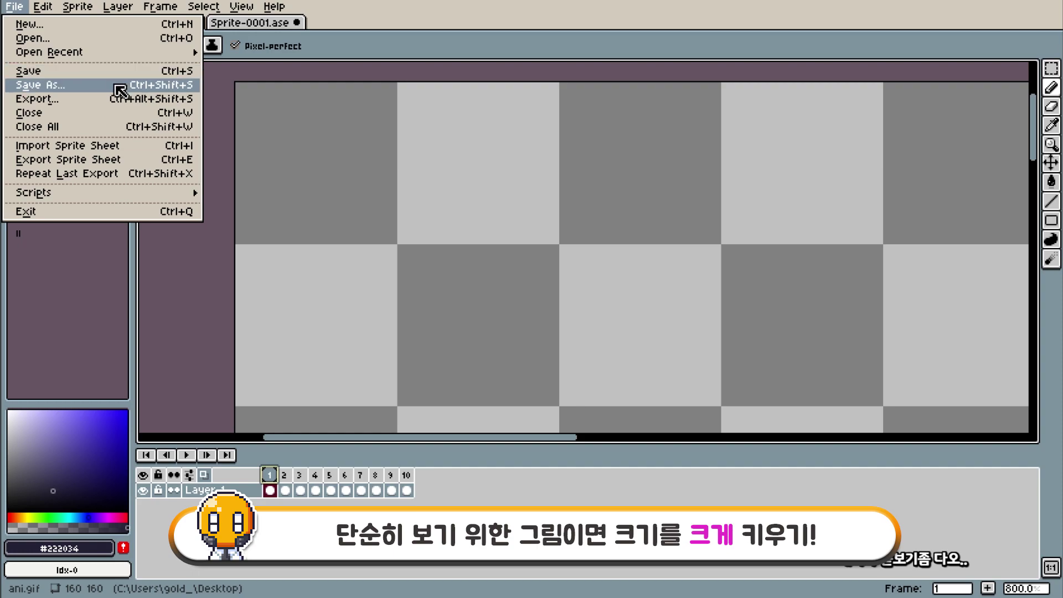
pyautogui.click(119, 86)
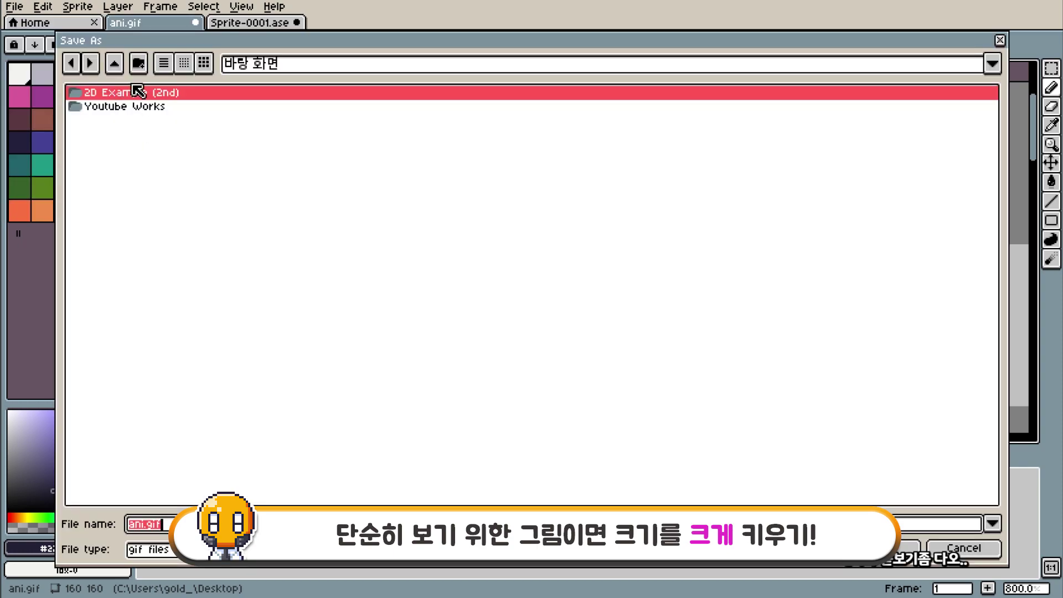
pyautogui.click(906, 551)
pyautogui.click(579, 340)
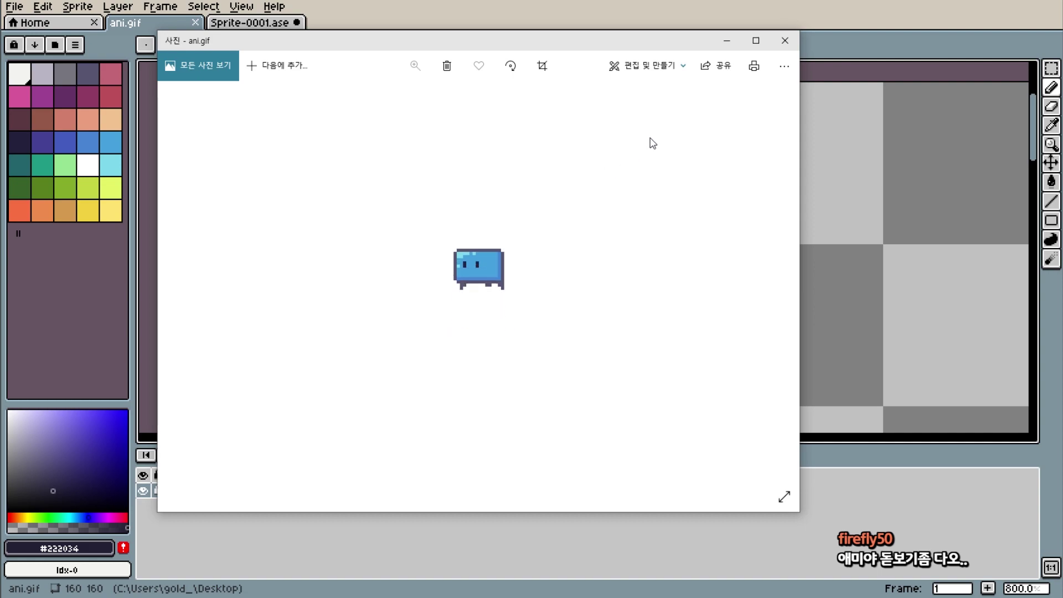
# Step: Close the Photos window after viewing the enlarged ani.gif
pyautogui.click(785, 40)
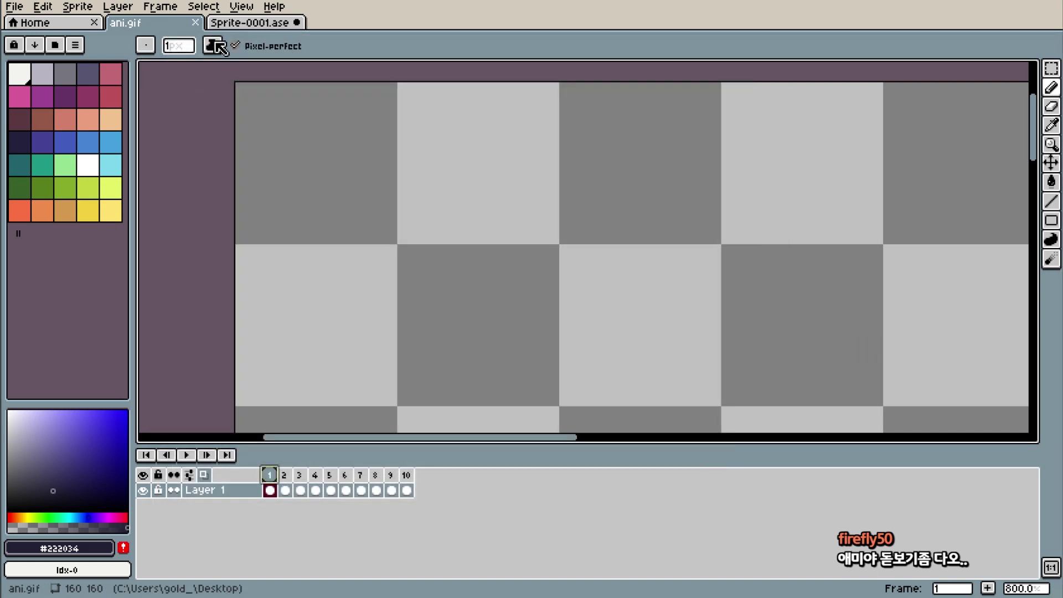
# Step: Enlarge the Sprite-0001 character row to 500%, making it 740×160
pyautogui.click(249, 22)
pyautogui.click(78, 10)
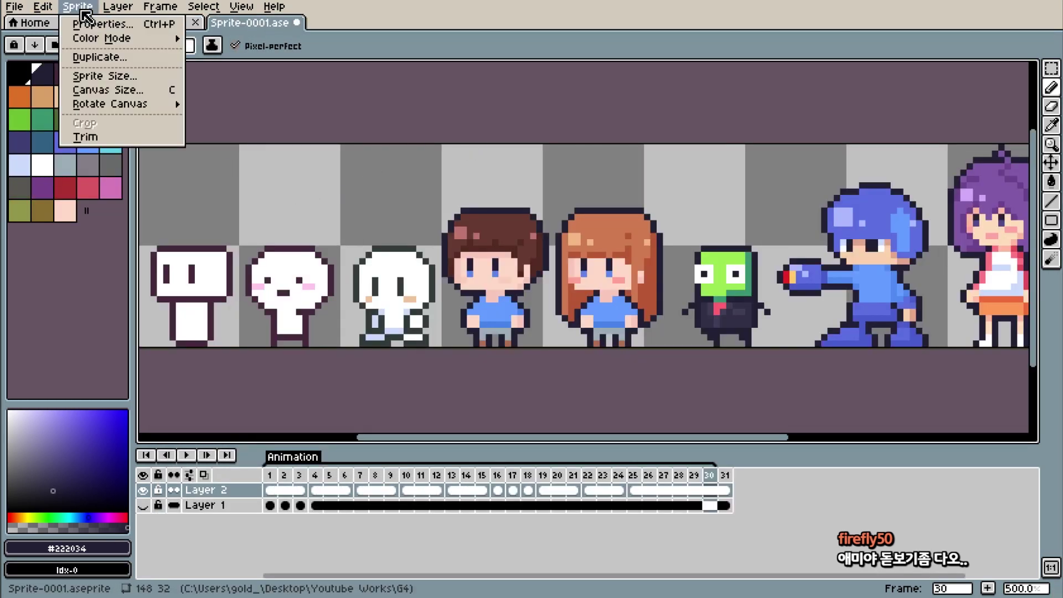
pyautogui.click(105, 74)
pyautogui.click(457, 272)
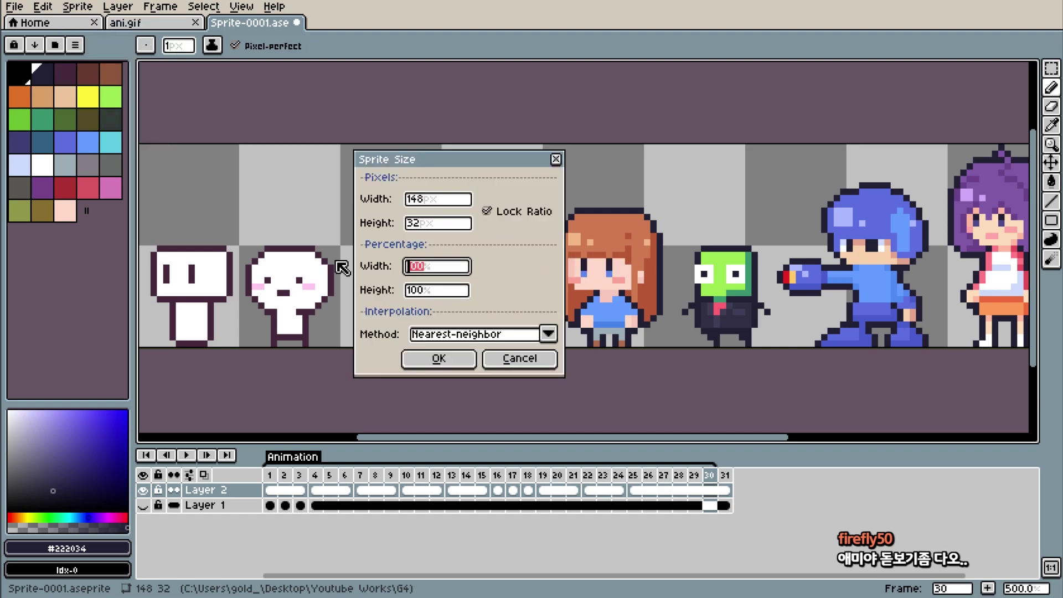
pyautogui.write('500')
pyautogui.press('Return')
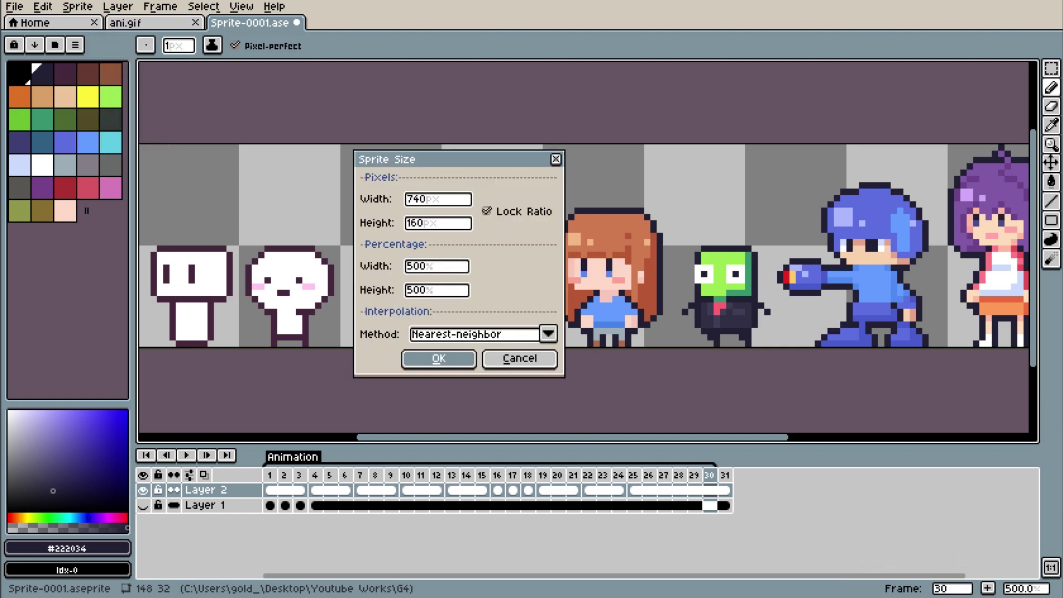
# Step: Save the character row to the desktop as the GIF ani2.gif, accepting GIF options
pyautogui.click(15, 7)
pyautogui.click(53, 93)
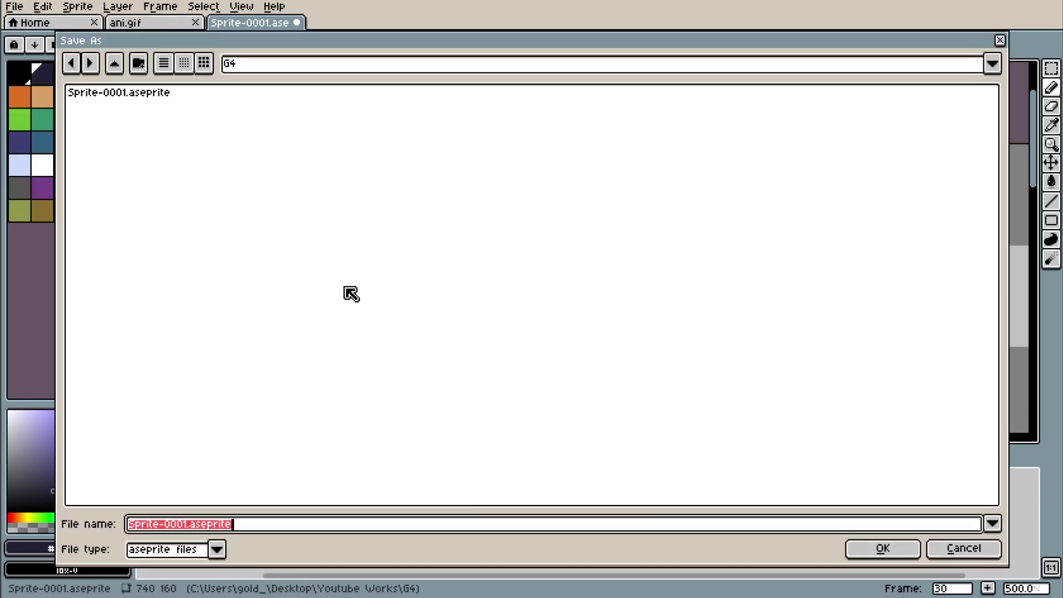
pyautogui.click(217, 550)
pyautogui.click(226, 533)
pyautogui.press('space')
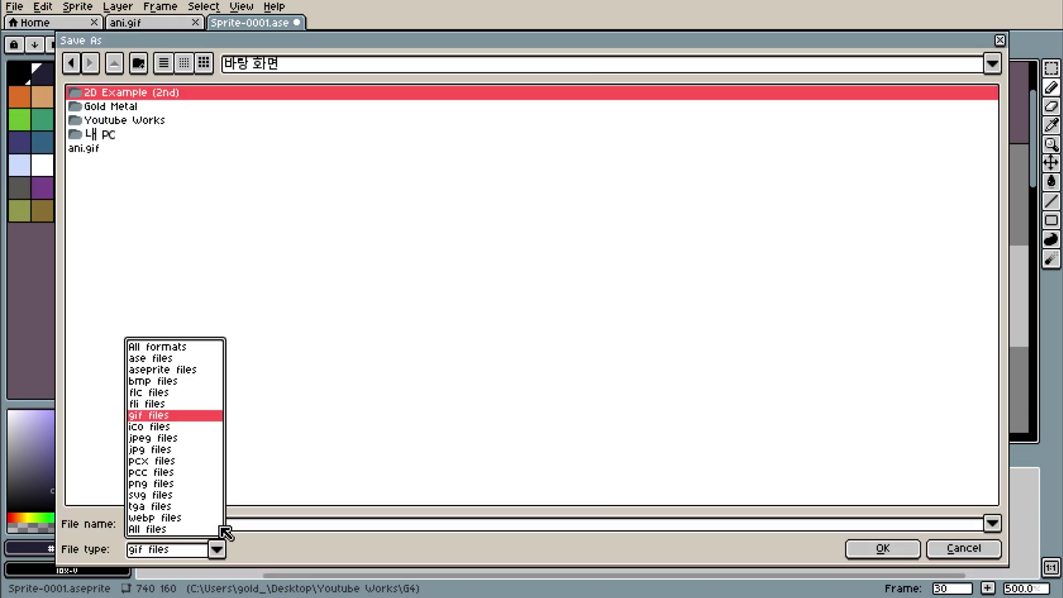
pyautogui.press('Return')
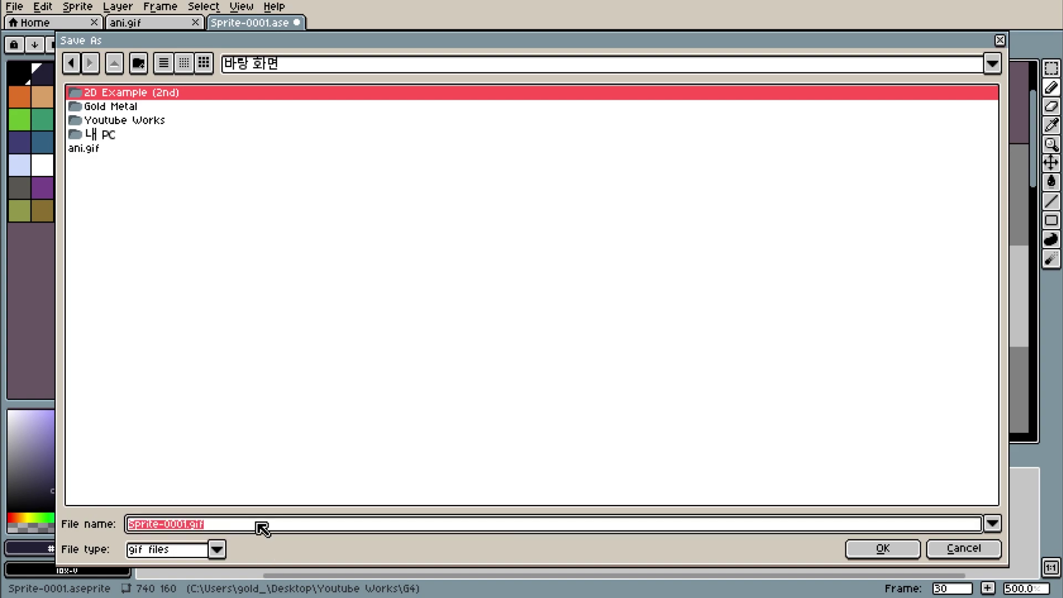
pyautogui.write('ani2')
pyautogui.press('Return')
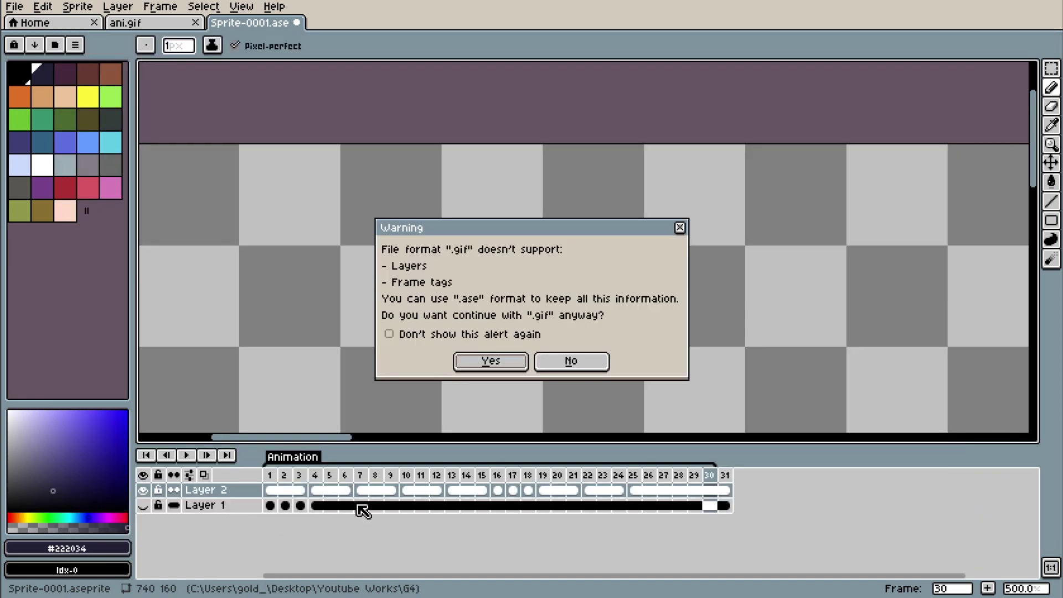
pyautogui.click(508, 362)
pyautogui.click(571, 340)
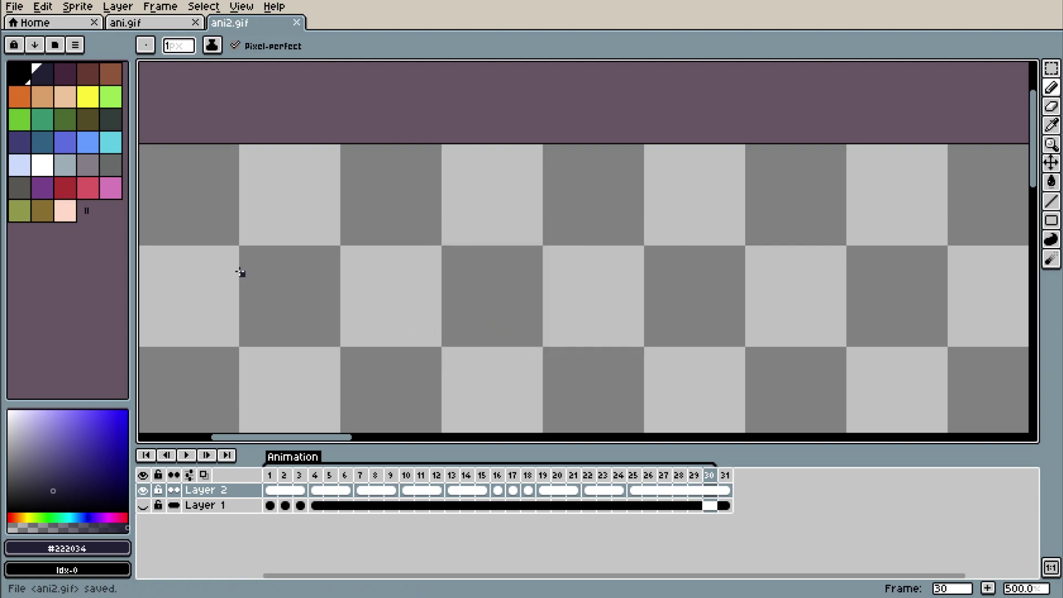
# Step: Open ani2.gif in Windows Photos to view the enlarged character lineup
pyautogui.doubleClick(230, 23)
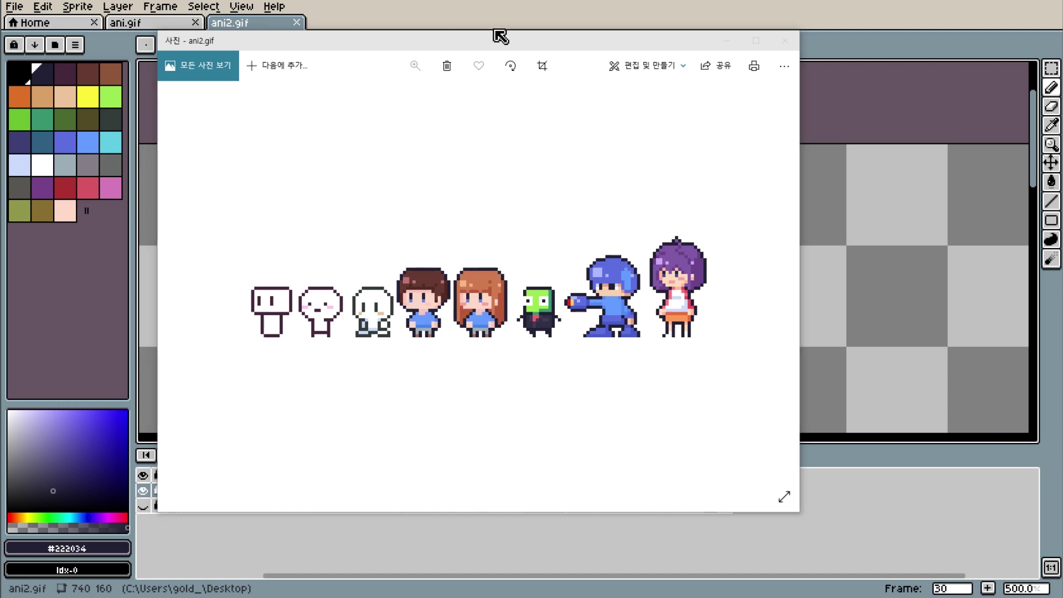
# Step: Move the Photos window showing ani2.gif lower and to the right
pyautogui.moveTo(499, 33); pyautogui.dragTo(586, 69)
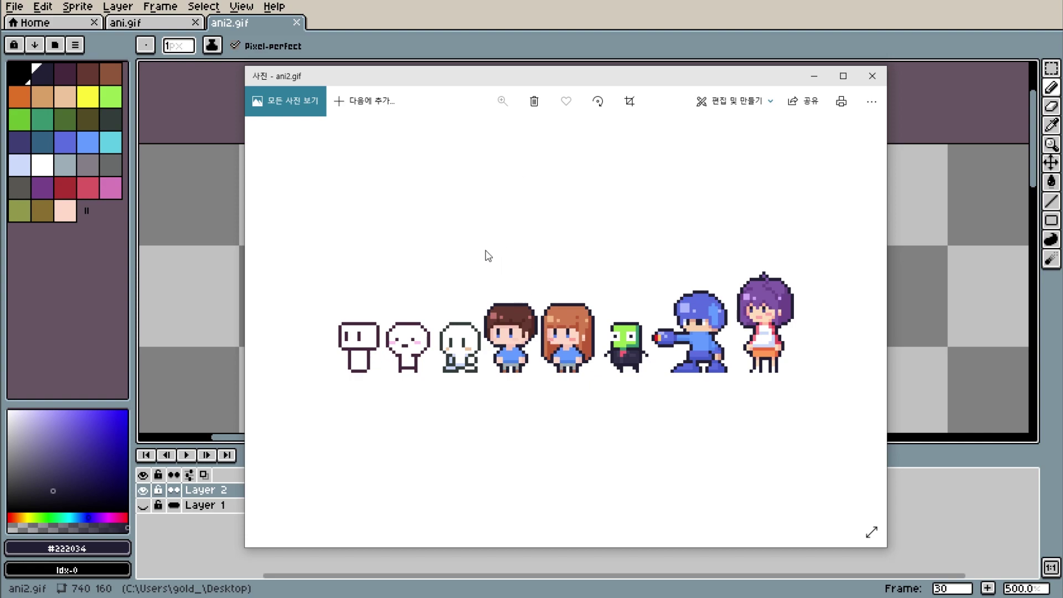